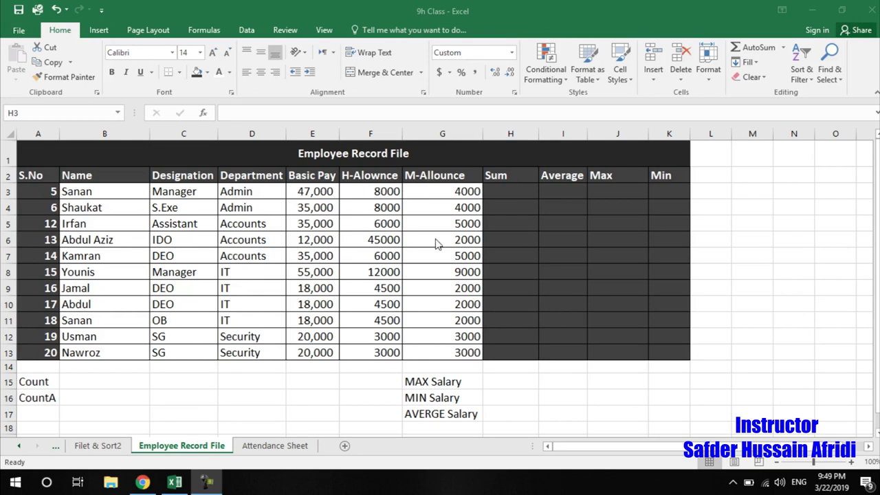
- Review the Sum heading in H2 and the first employee's Basic Pay and allowances in E3:G3
click(485, 190)
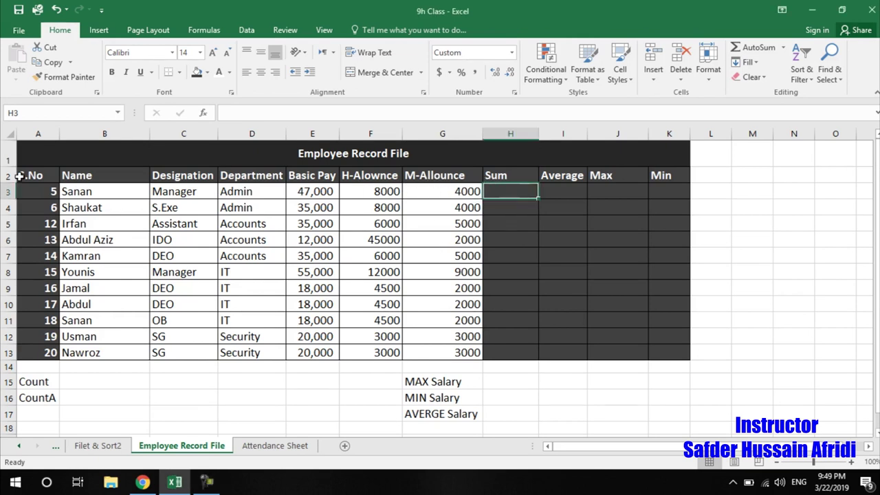
click(513, 176)
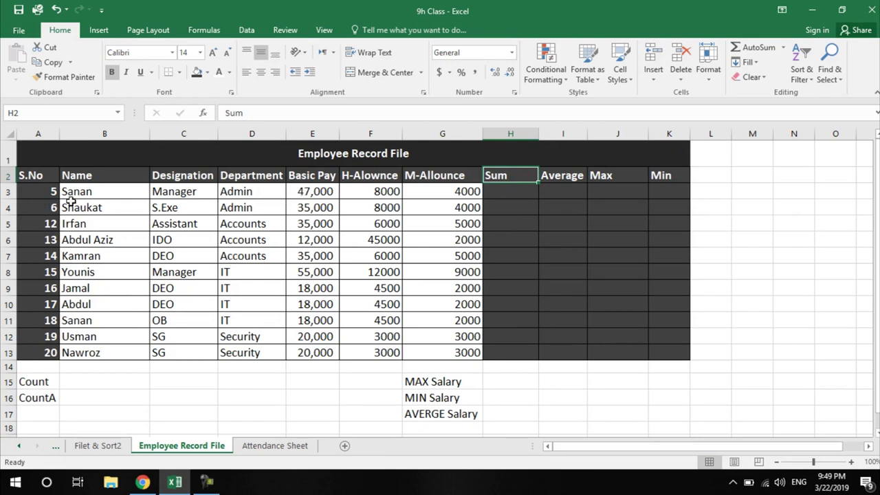
click(322, 192)
click(364, 191)
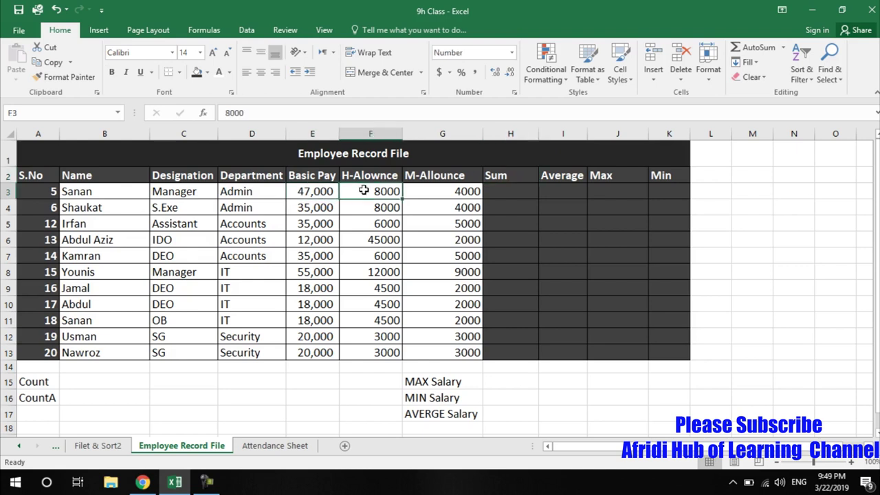
click(433, 194)
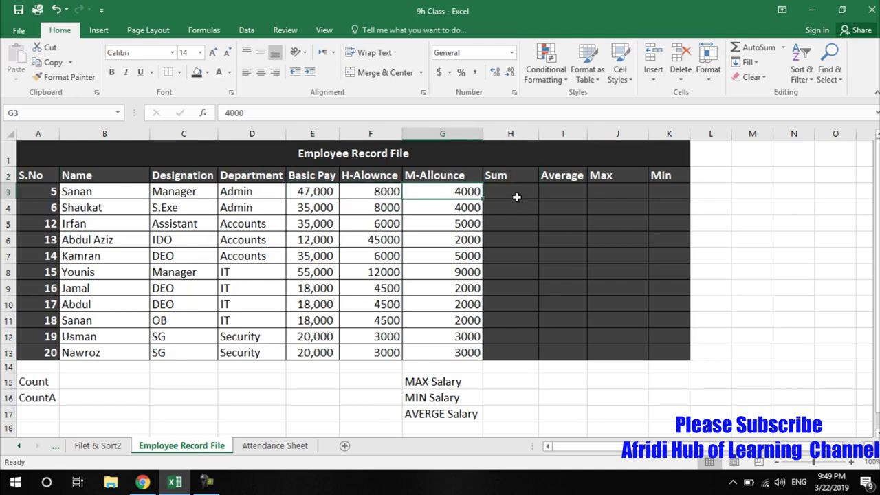
click(514, 195)
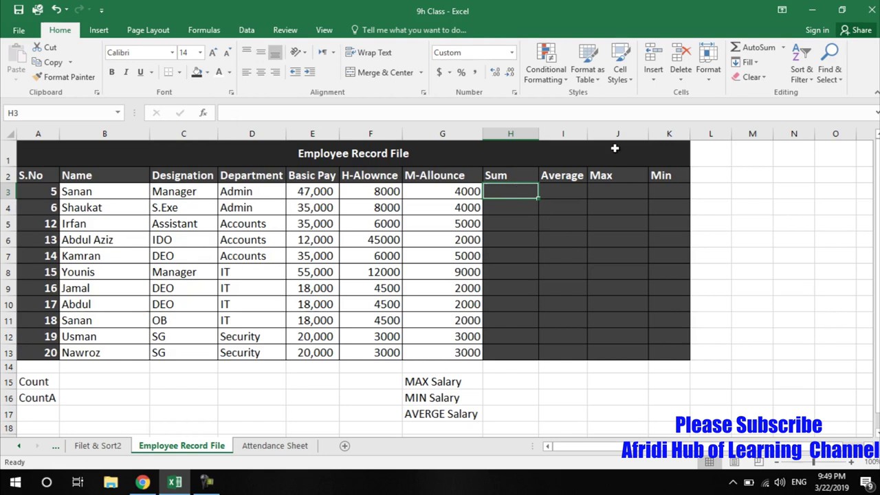
- Try a practice entry in the spare cell M6, then erase it
click(756, 243)
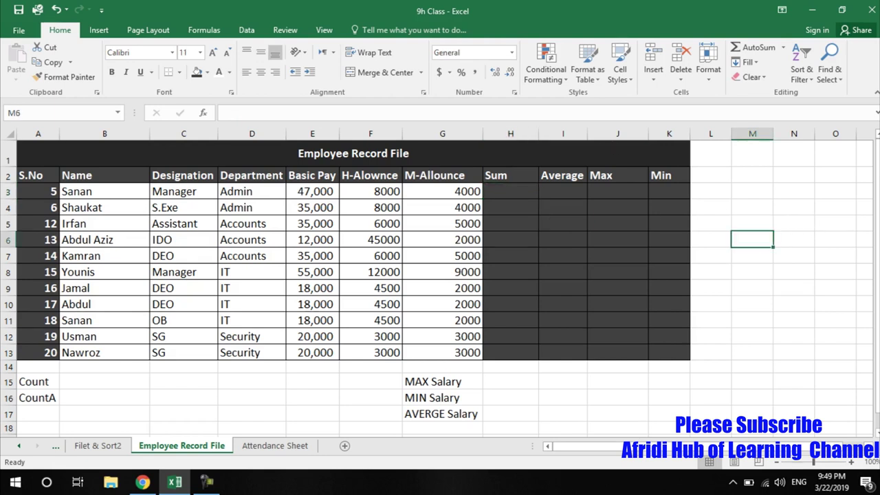
text(()
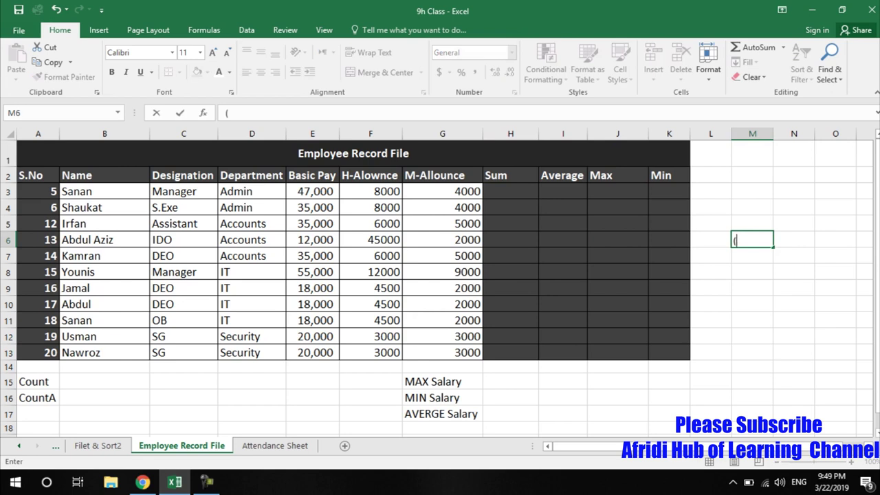
key(Left)
key(Left)
key(Right)
key(Right)
text(sum)
key(BackSpace)
key(BackSpace)
key(BackSpace)
key(BackSpace)
key(BackSpace)
- Enter =E3+F3+G3 in H3 so the first employee's total shows 59,000
click(518, 194)
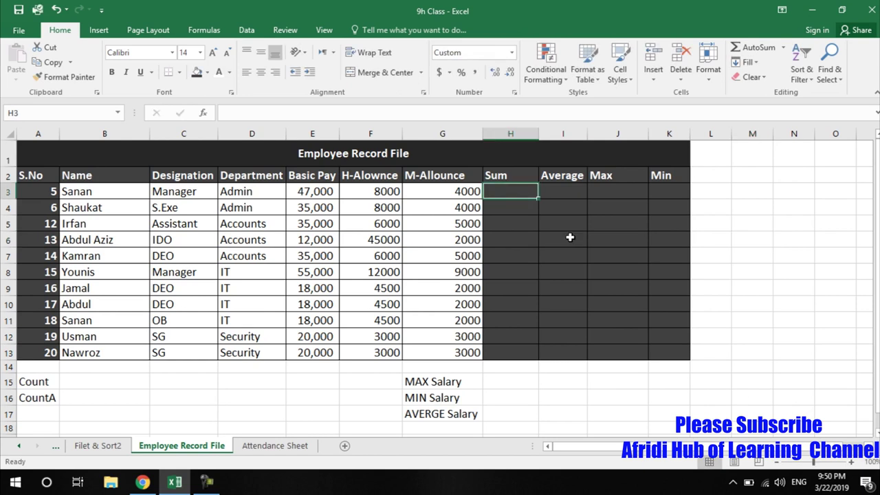
text(=)
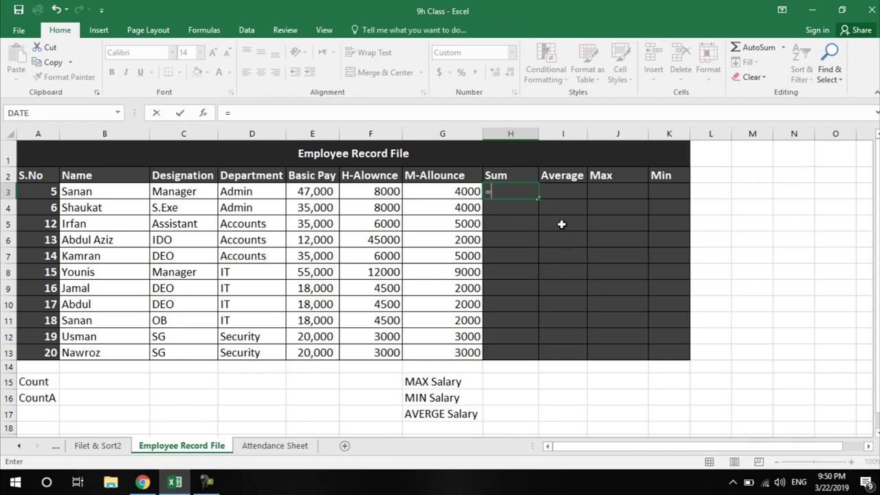
click(331, 190)
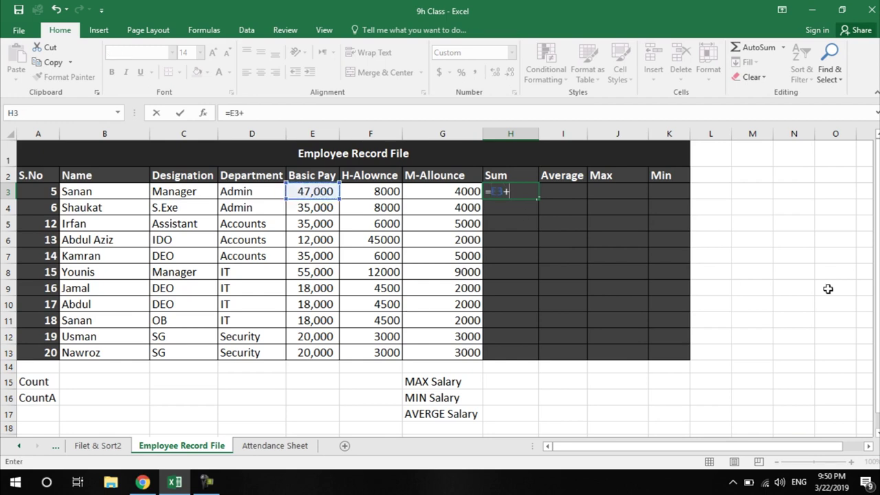
text(+)
click(369, 195)
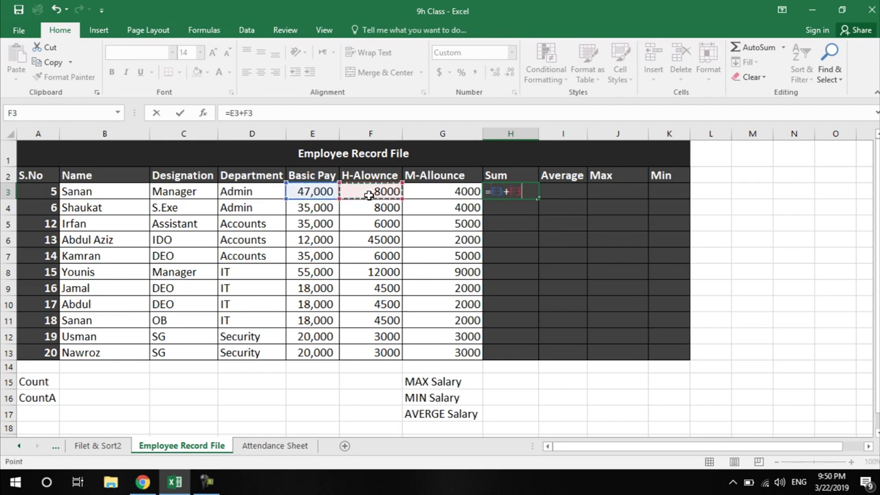
text(+)
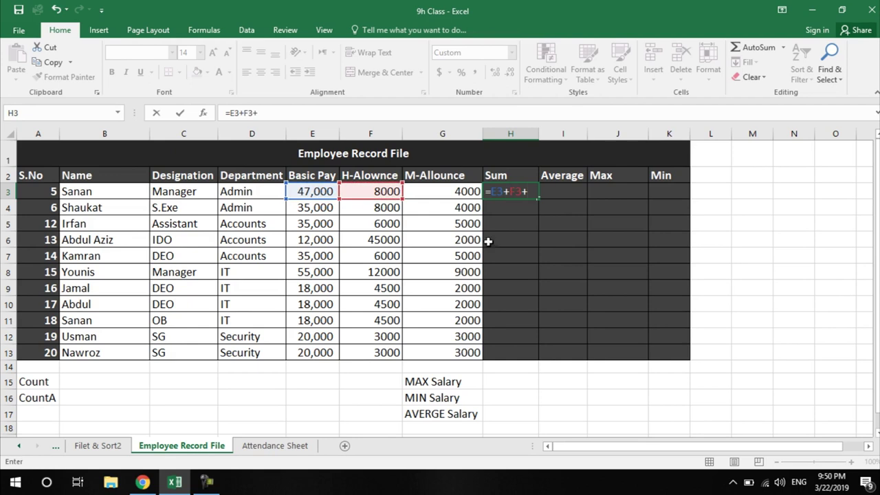
click(466, 194)
key(ctrl+Return)
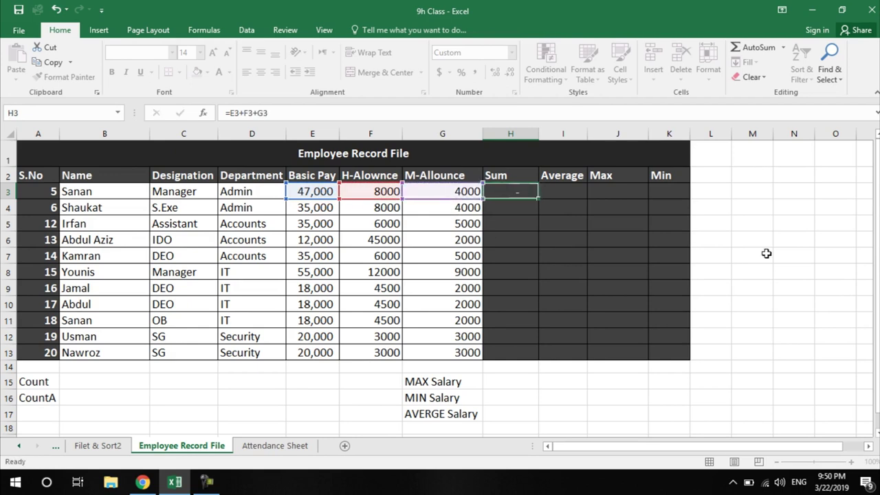
key(Return)
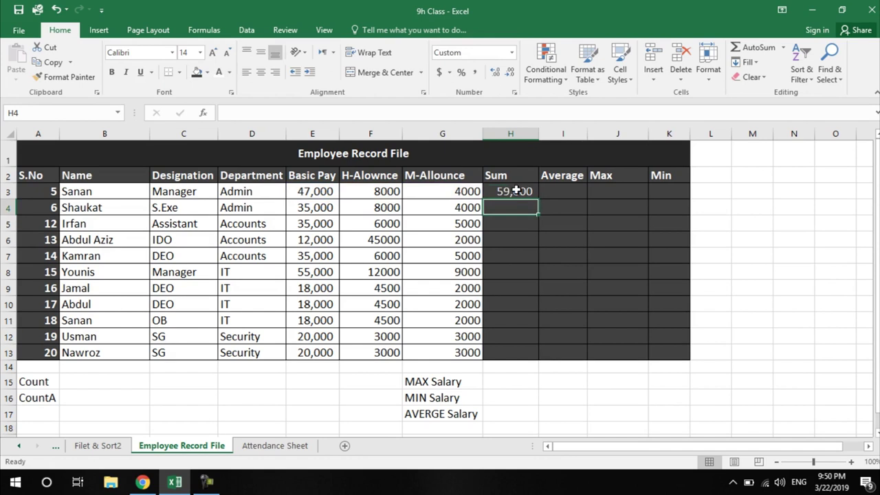
click(517, 192)
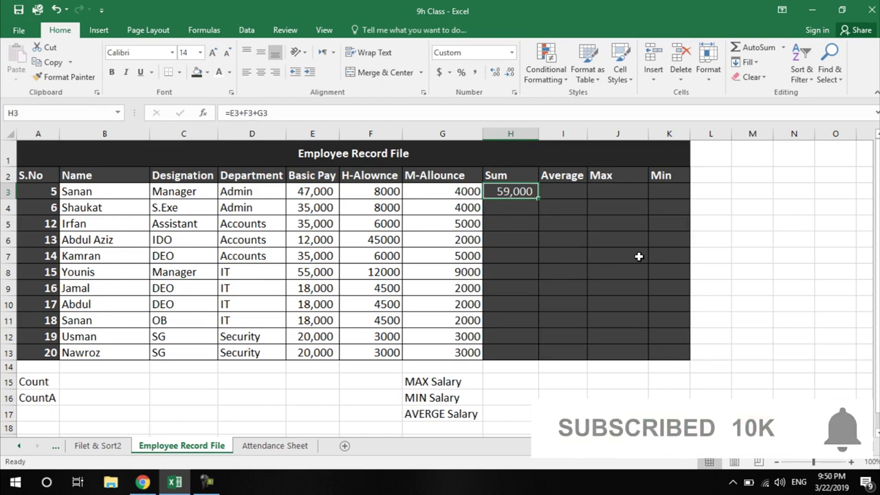
- Rebuild H3 as =SUM(E3,F3,G3) using the SUM autocomplete suggestion, keeping the 59,000 total
key(Delete)
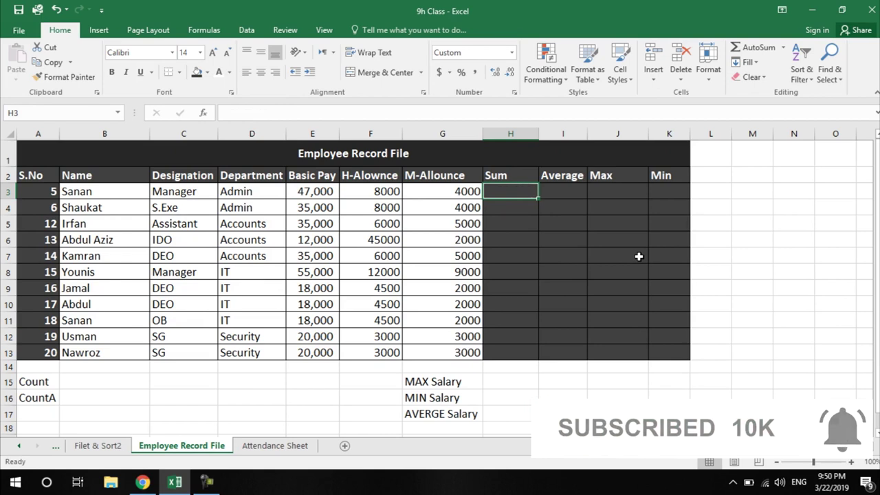
key(ctrl+z)
key(Delete)
text(=sum)
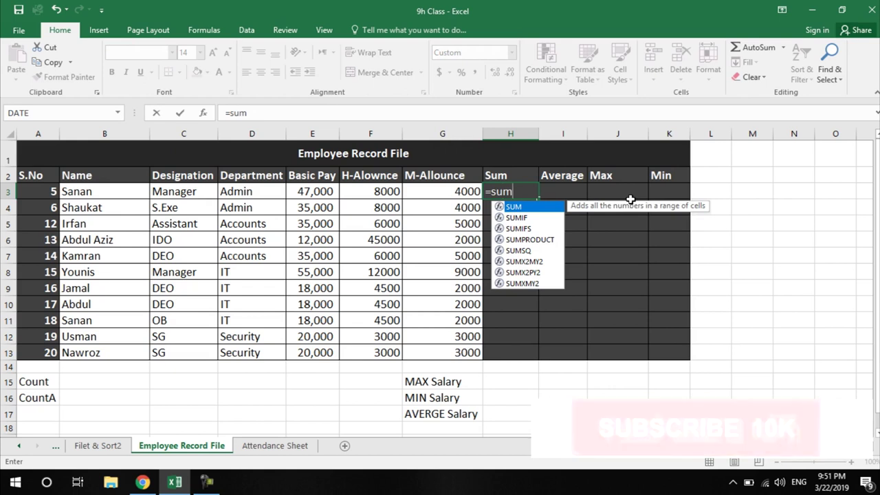
key(BackSpace)
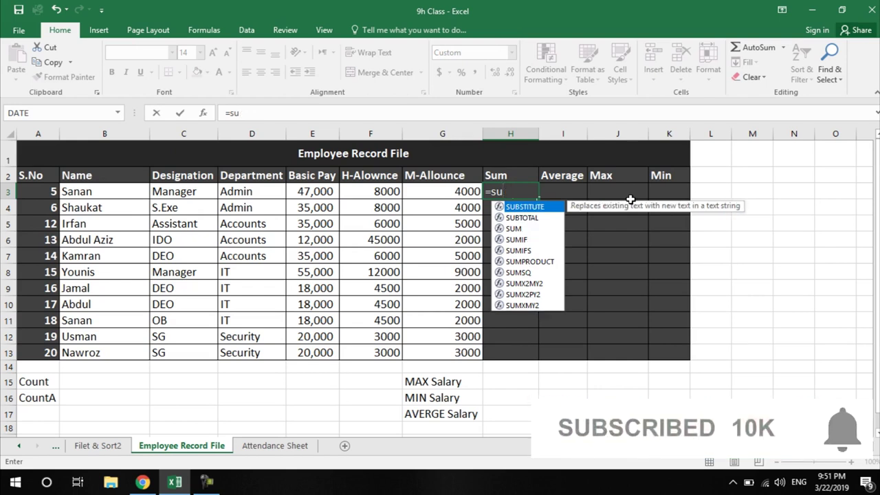
key(Down)
key(Down)
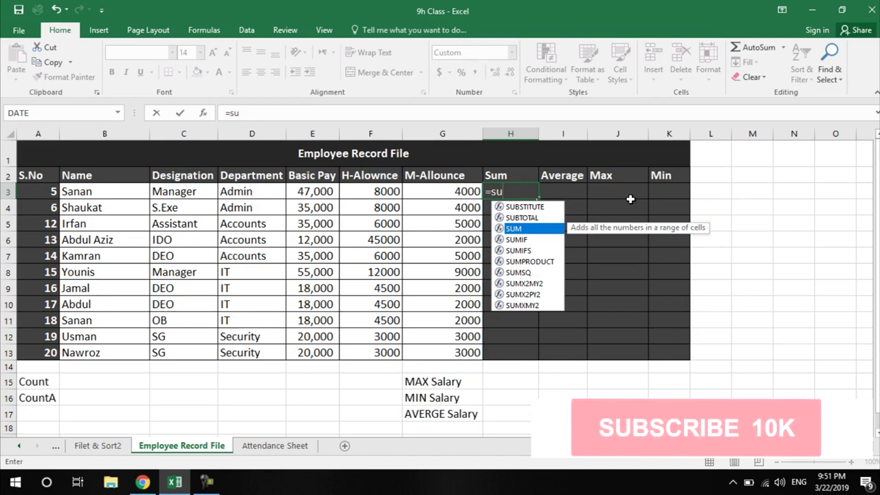
key(Tab)
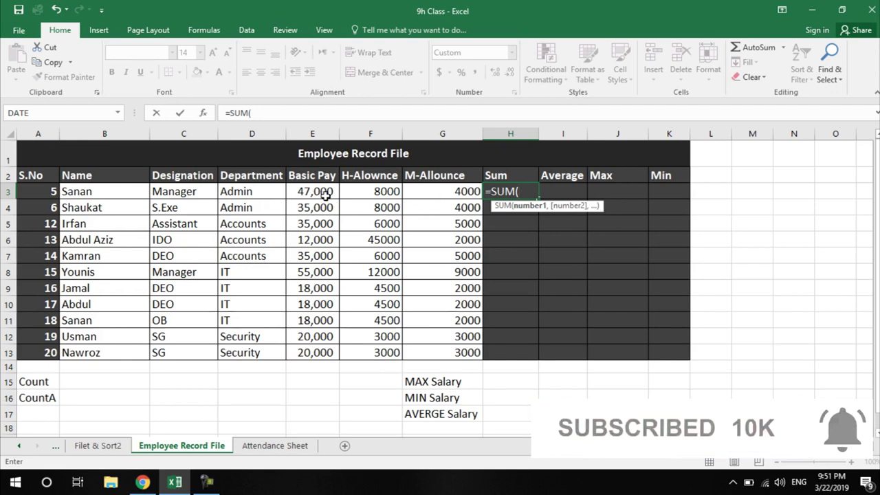
click(321, 191)
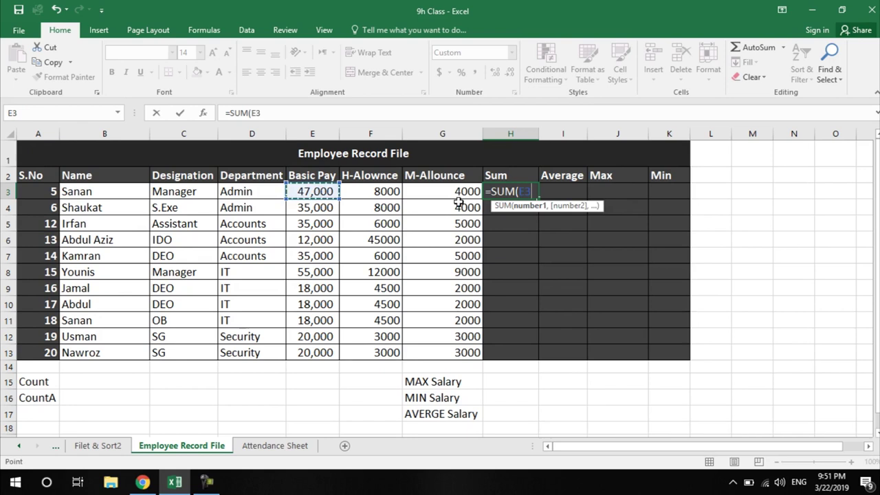
text(,)
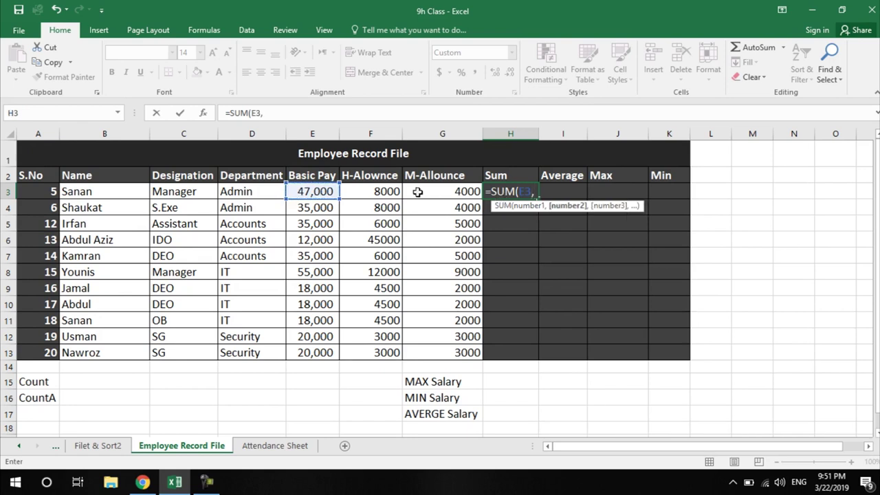
click(388, 194)
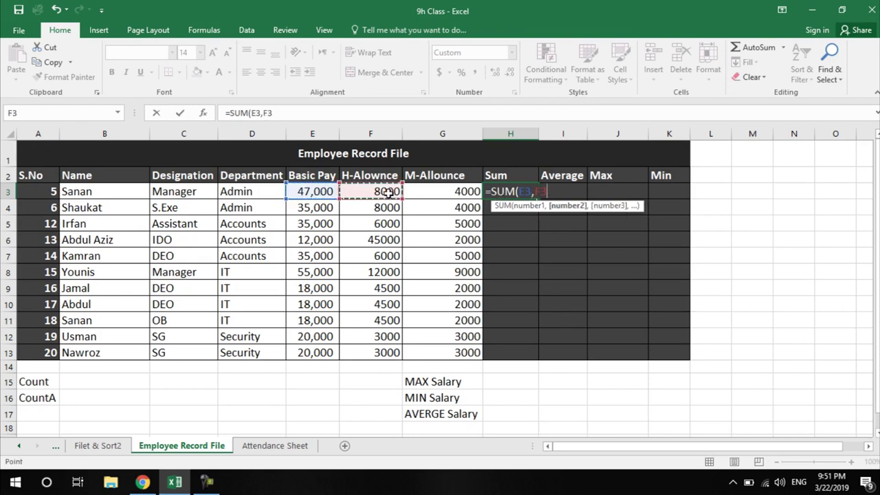
text(,)
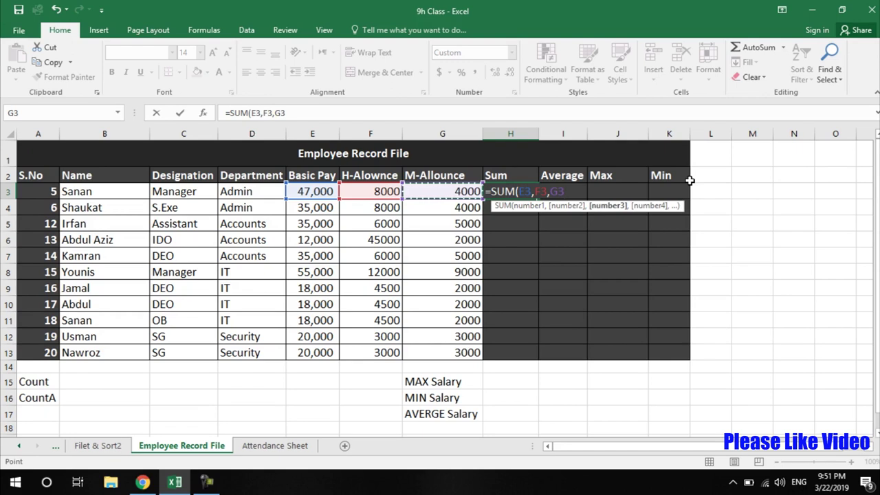
key(Return)
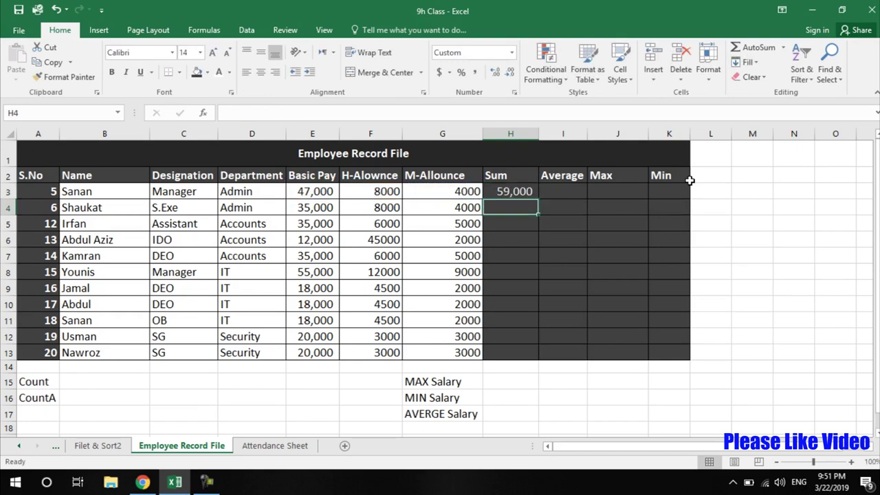
- Compare E3, F3 and G3 with H3's =SUM(E3,F3,G3) formula, then delete it from H3
click(525, 193)
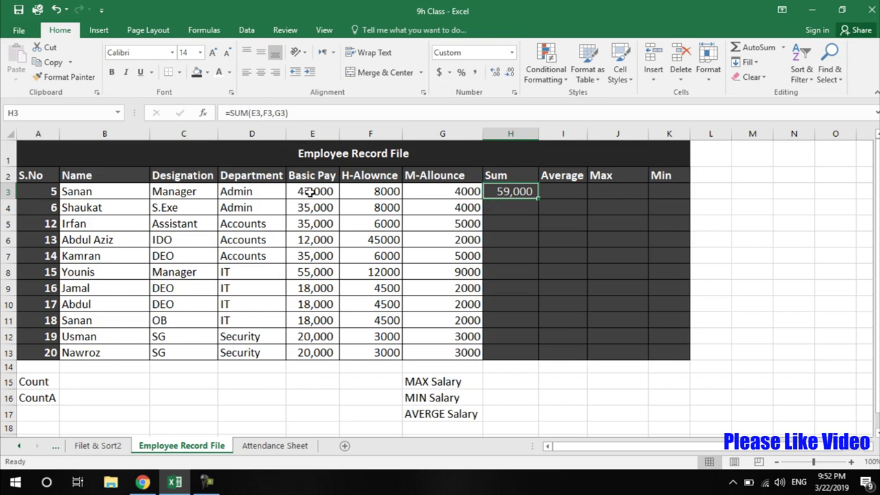
click(307, 193)
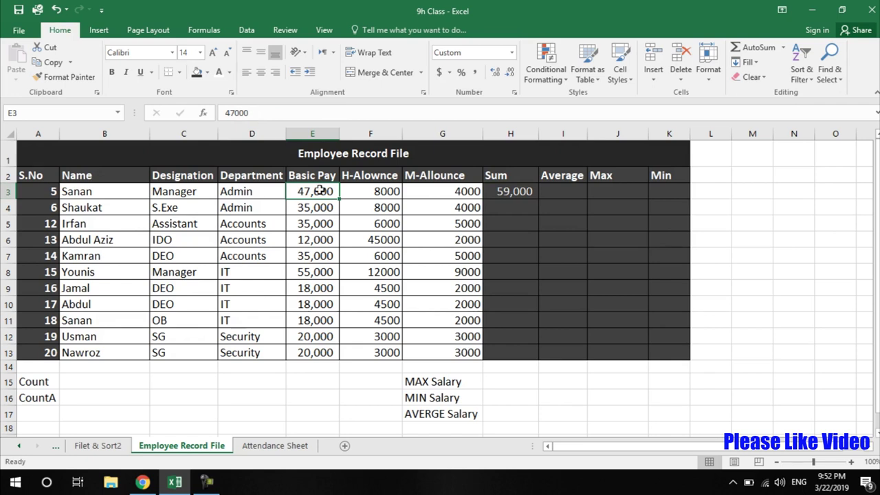
click(519, 192)
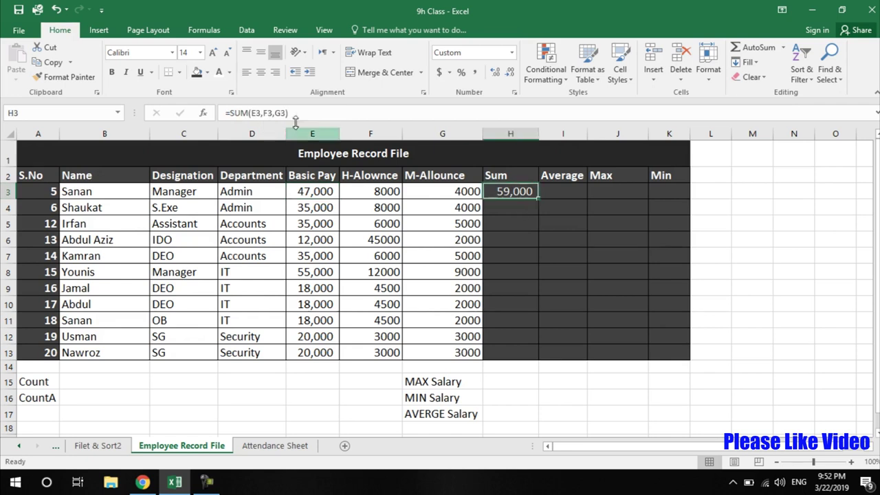
click(314, 193)
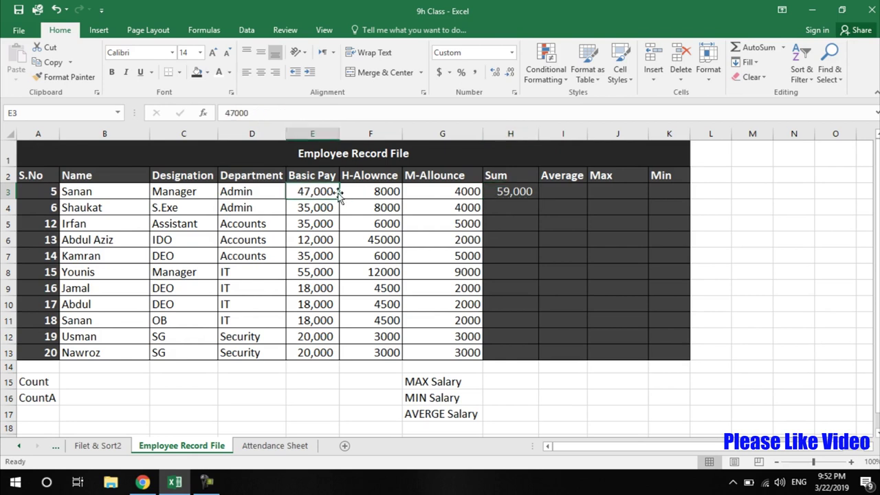
click(365, 191)
click(463, 192)
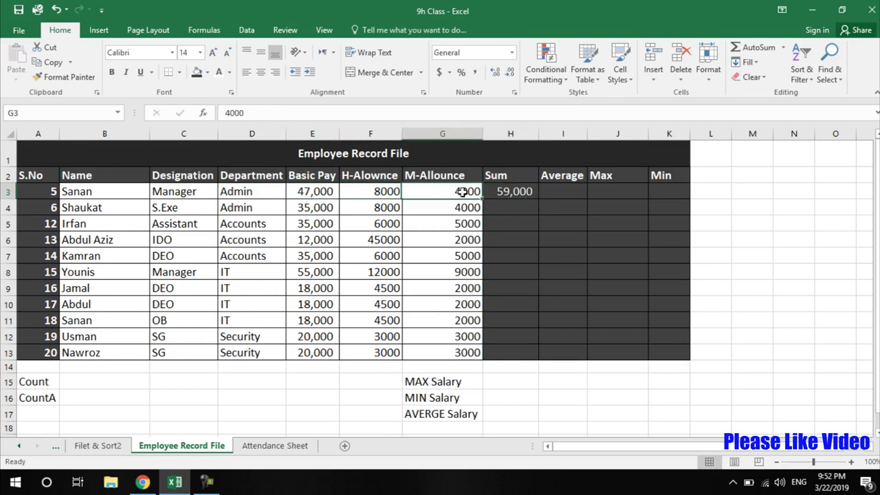
click(328, 190)
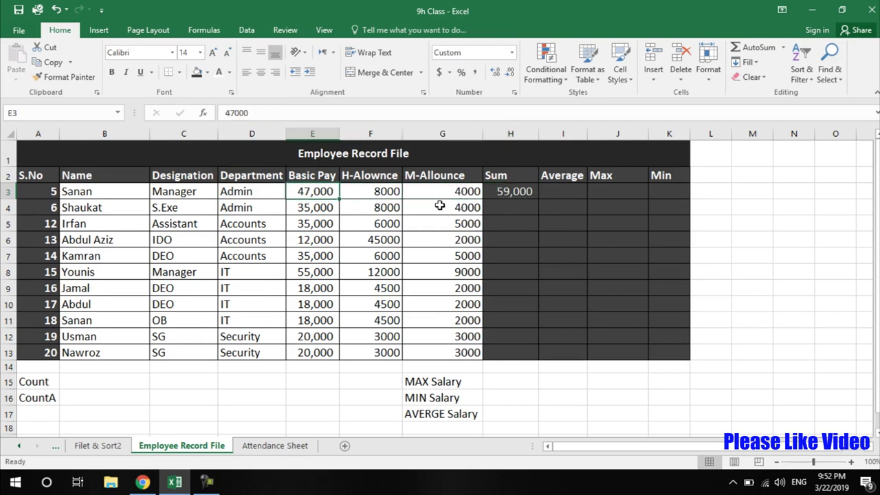
click(464, 191)
click(510, 192)
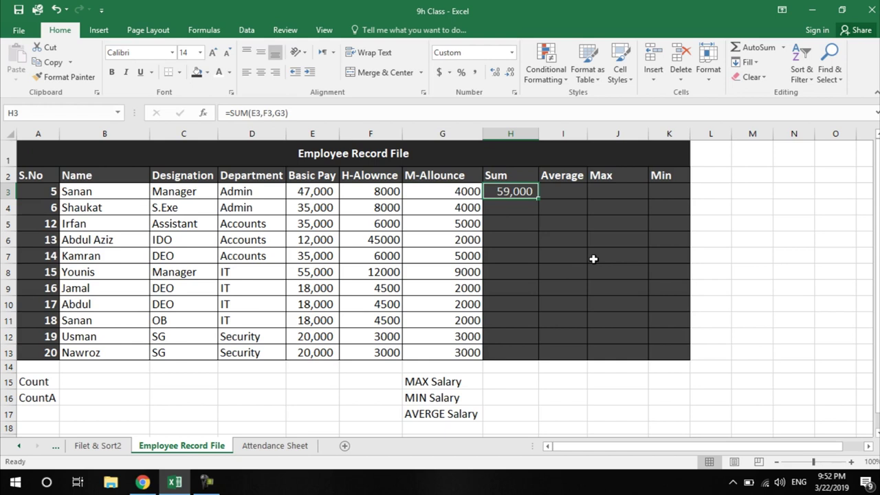
key(Delete)
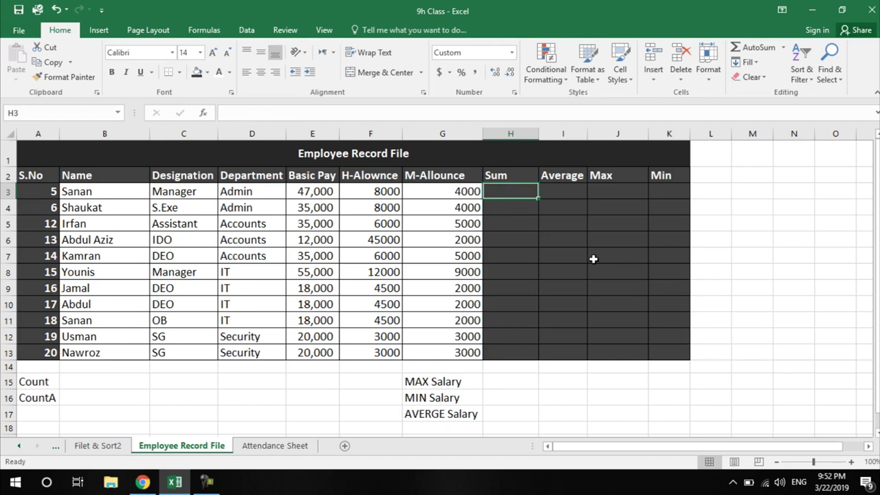
- Enter the range formula =sum(E3:G3) in H3, giving 59,000
text(=su)
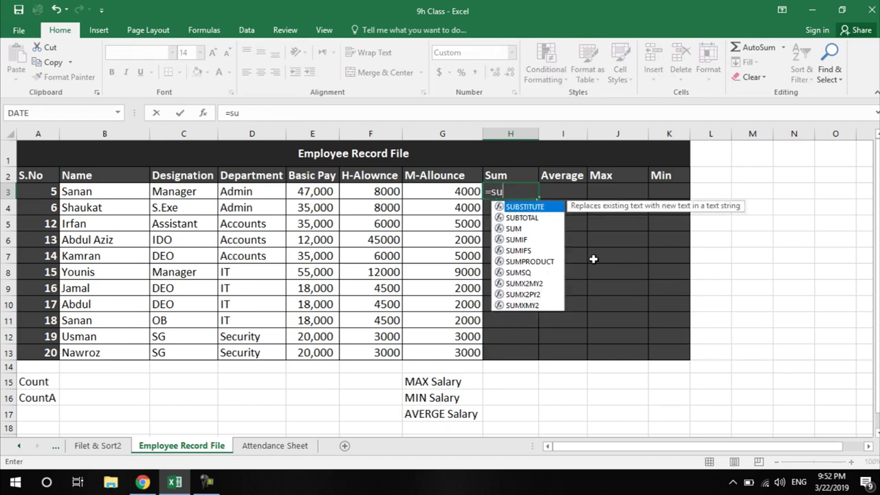
text(m()
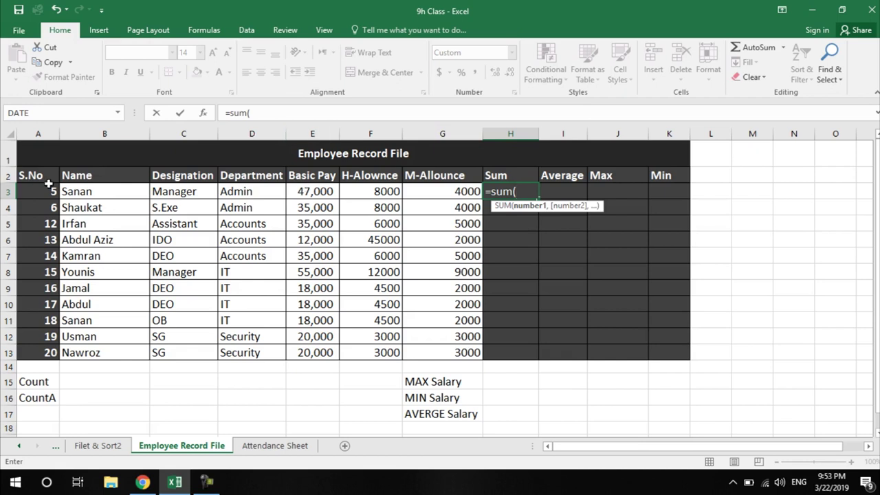
text(E3:)
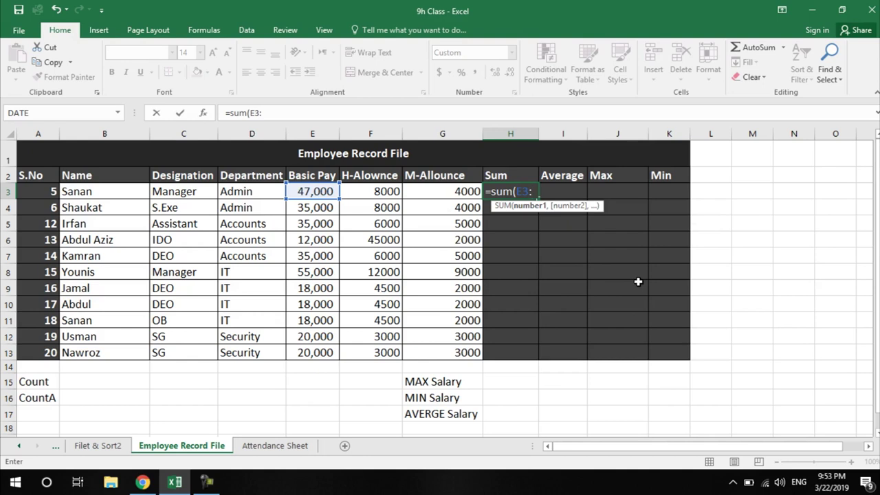
text(G3)
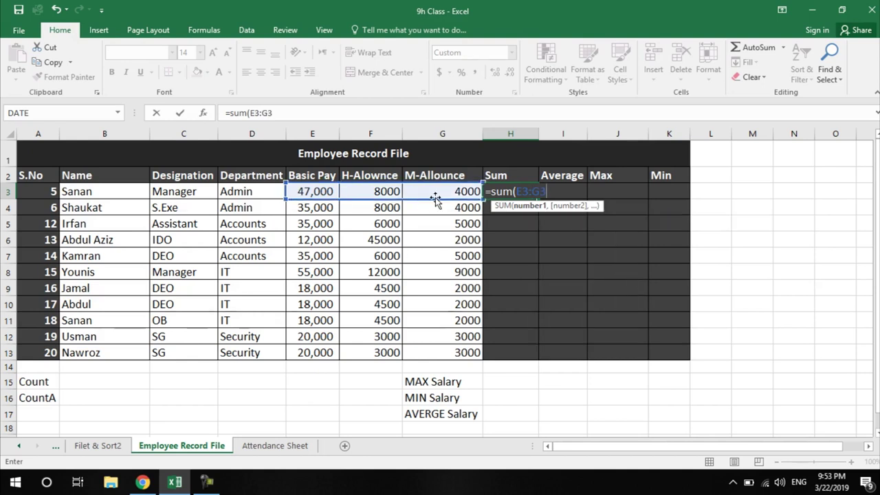
text())
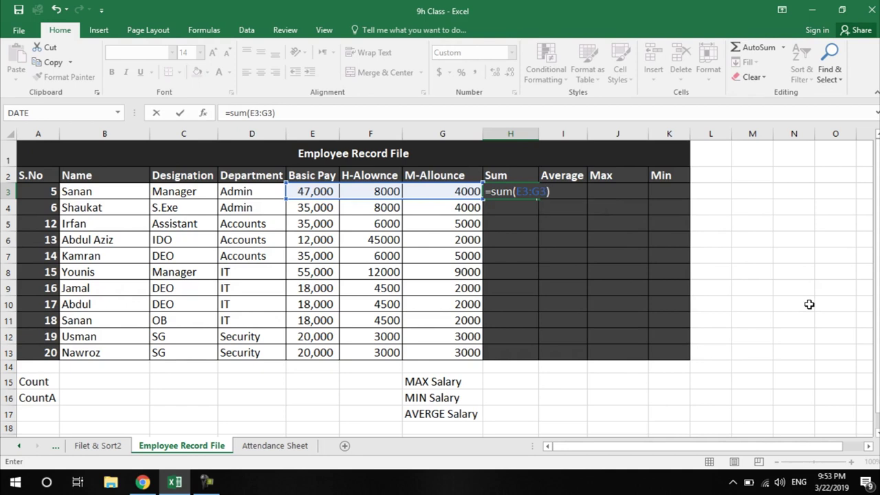
key(Return)
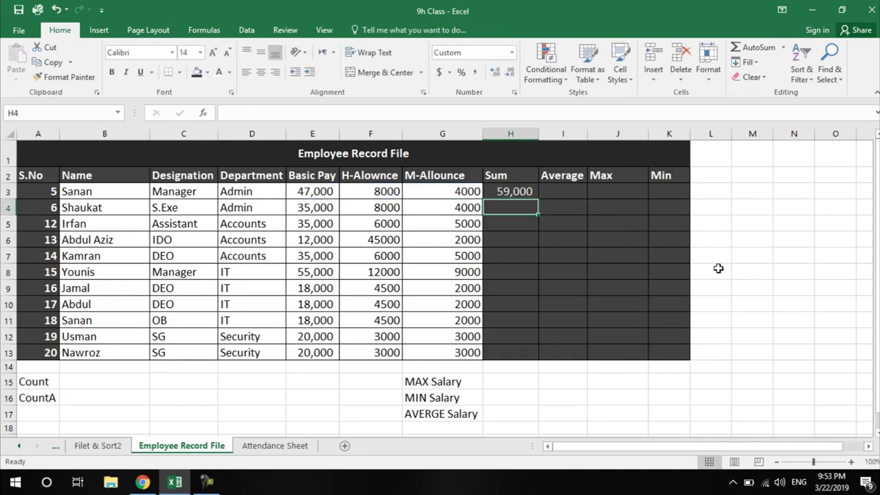
click(509, 193)
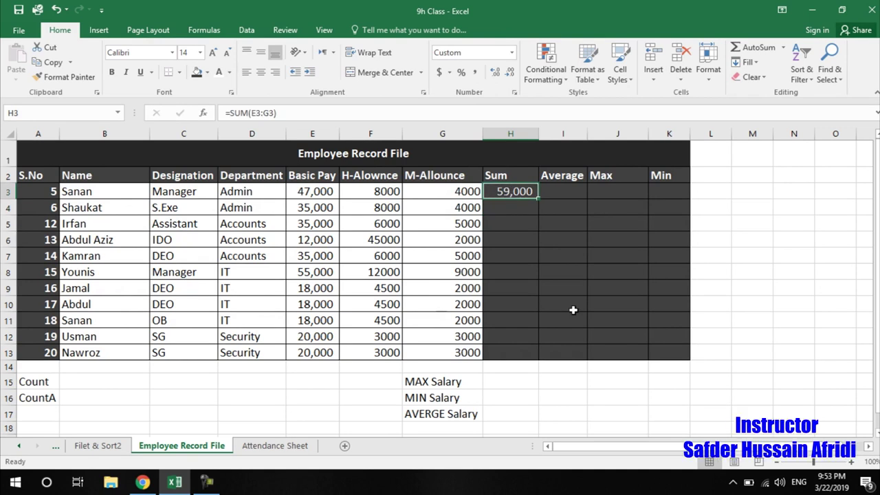
key(Delete)
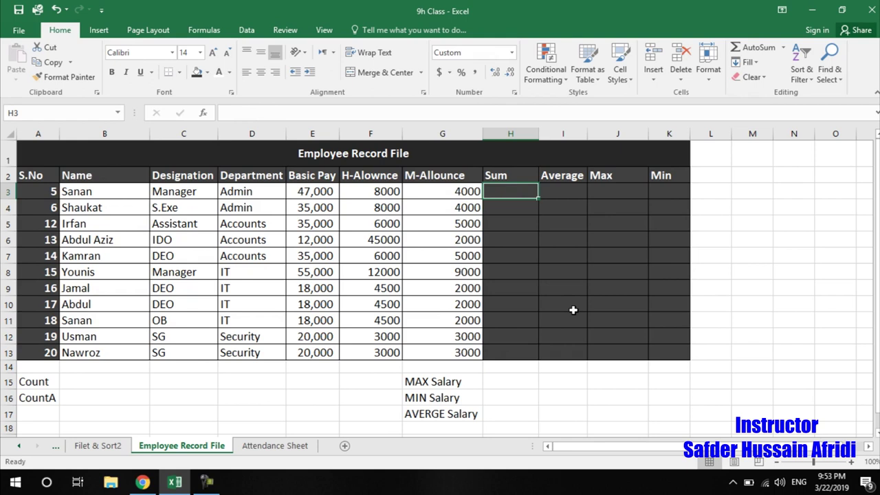
text(=sum()
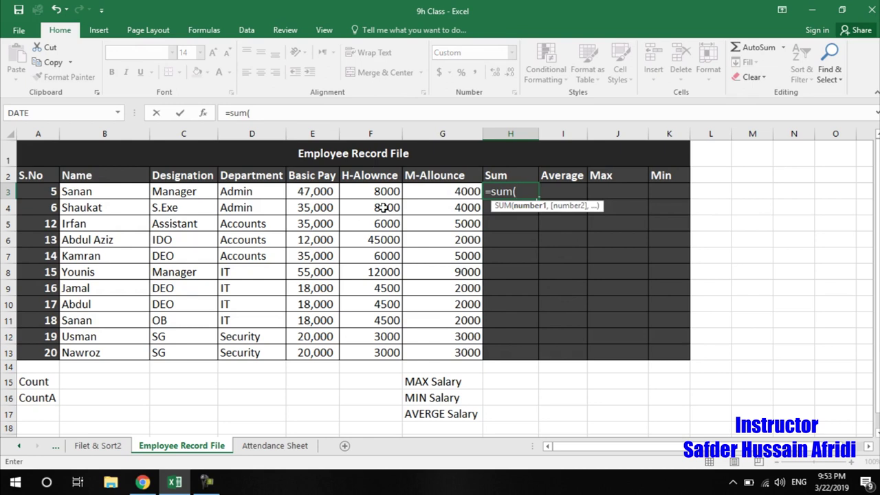
click(296, 191)
drag(312, 191, 467, 194)
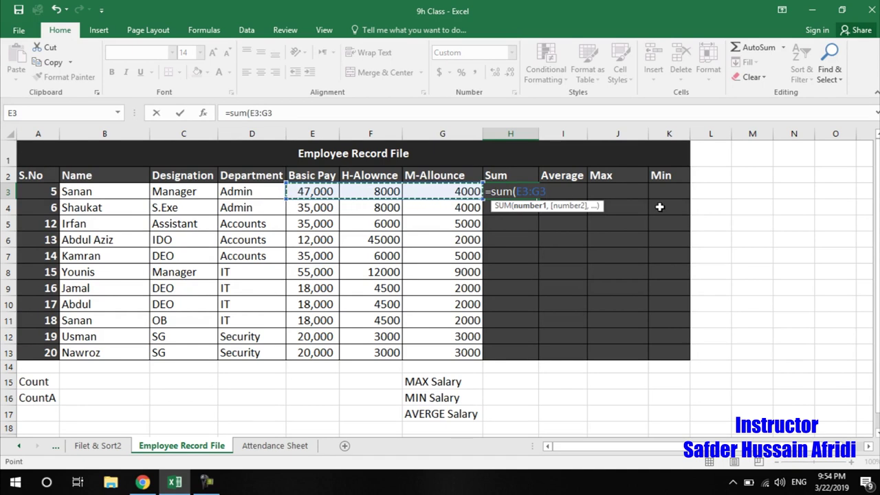
text())
key(Return)
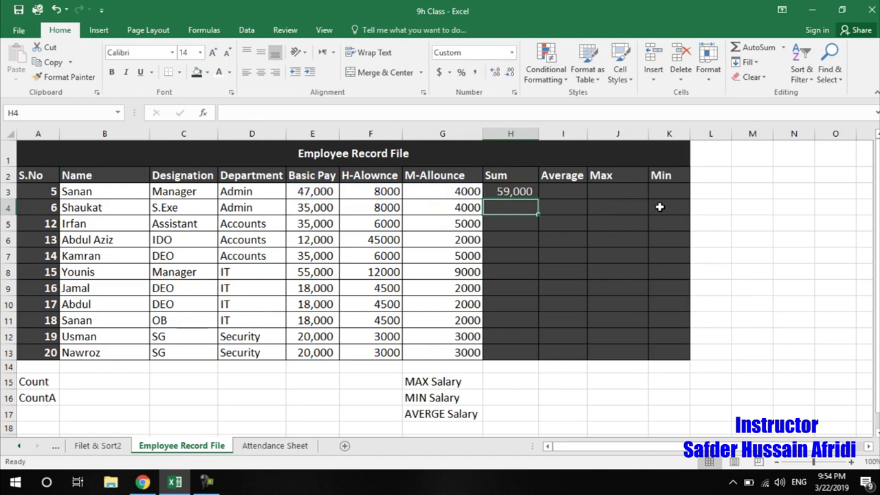
key(Up)
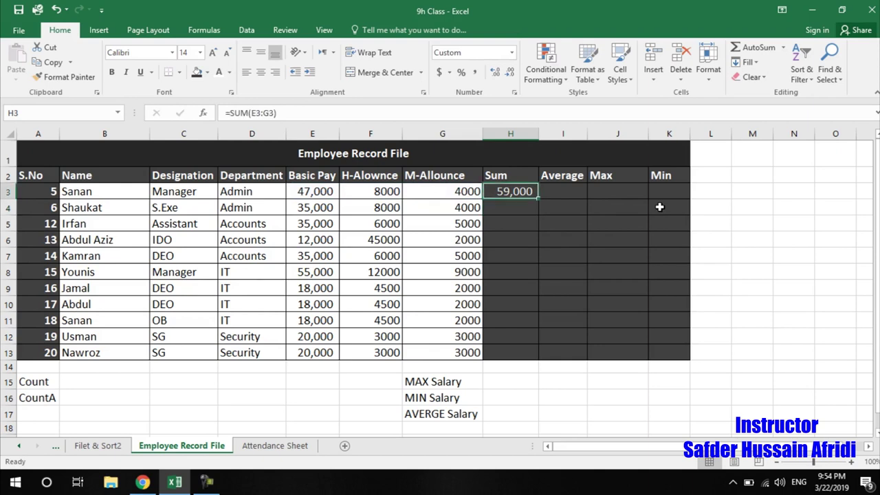
click(373, 191)
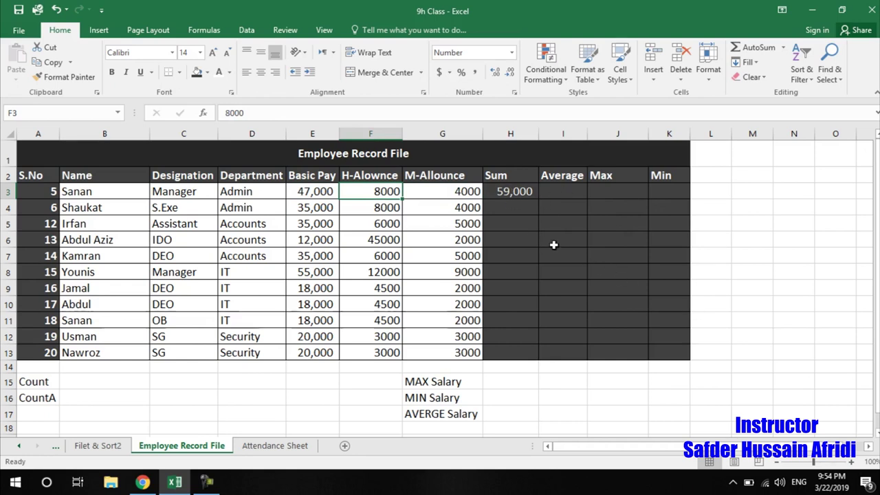
- Change F3's H-Alowance to 9000, clear the Sum in H3, and select E3:G3
key(Delete)
text(9000)
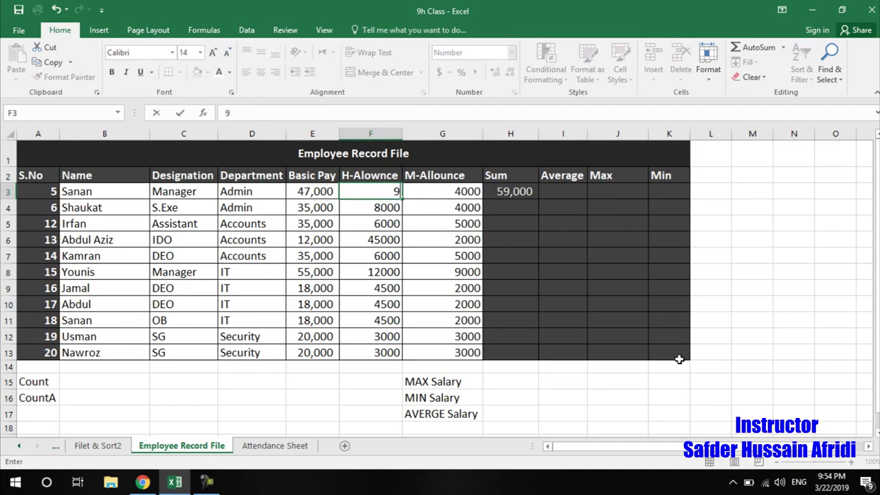
key(Return)
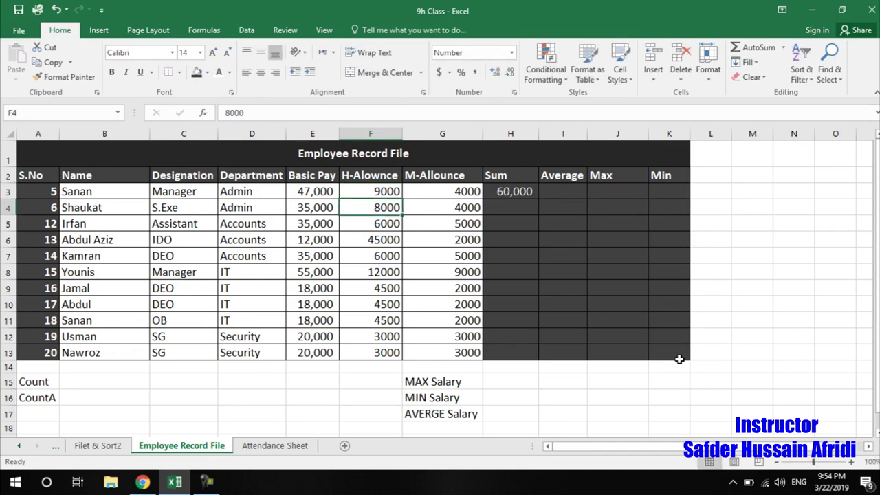
click(526, 194)
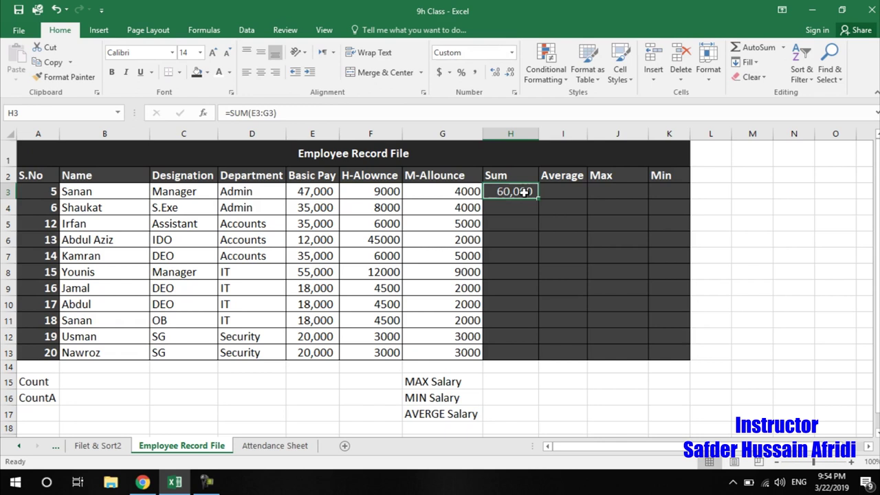
key(Delete)
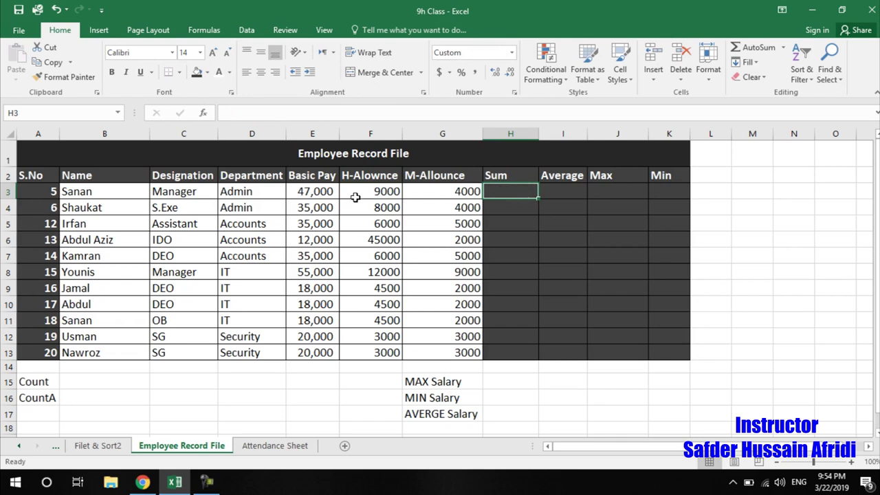
drag(316, 193, 490, 188)
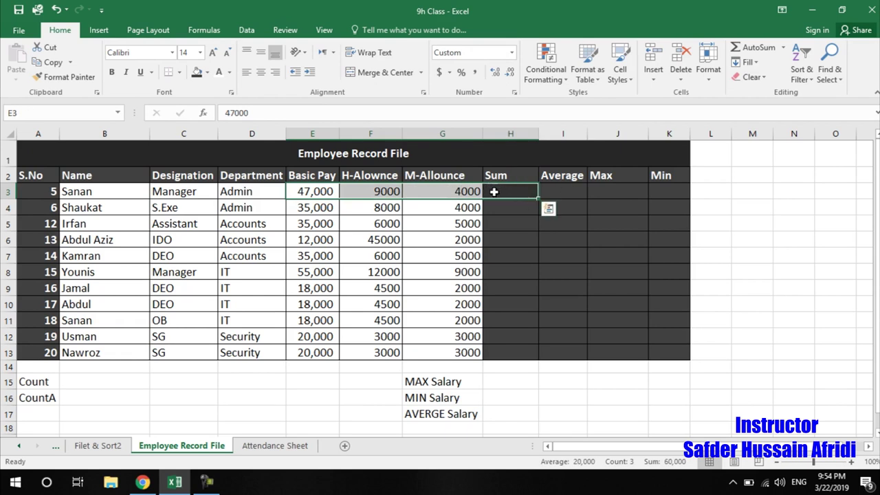
- AutoSum E3:G3 into H3 from the Home ribbon, undo, then redo it with Alt+= for 60,000
click(769, 54)
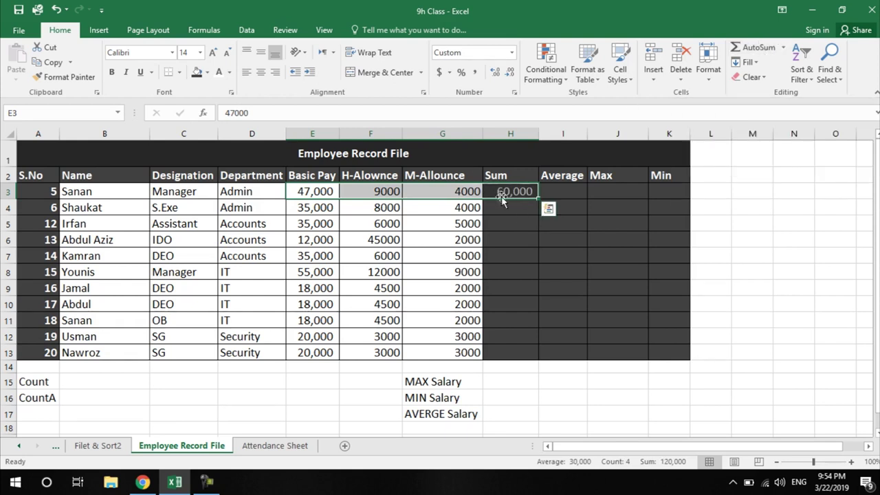
key(ctrl+z)
click(448, 226)
drag(311, 197, 510, 191)
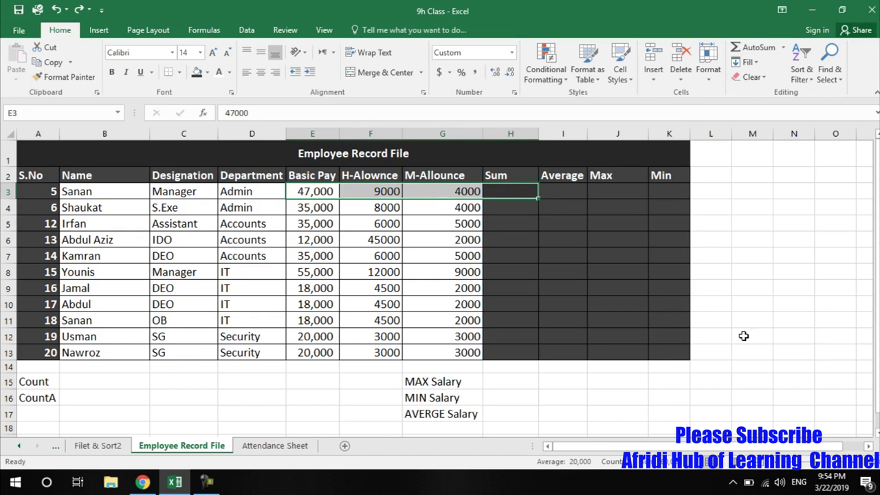
key(alt)
key(alt+equal)
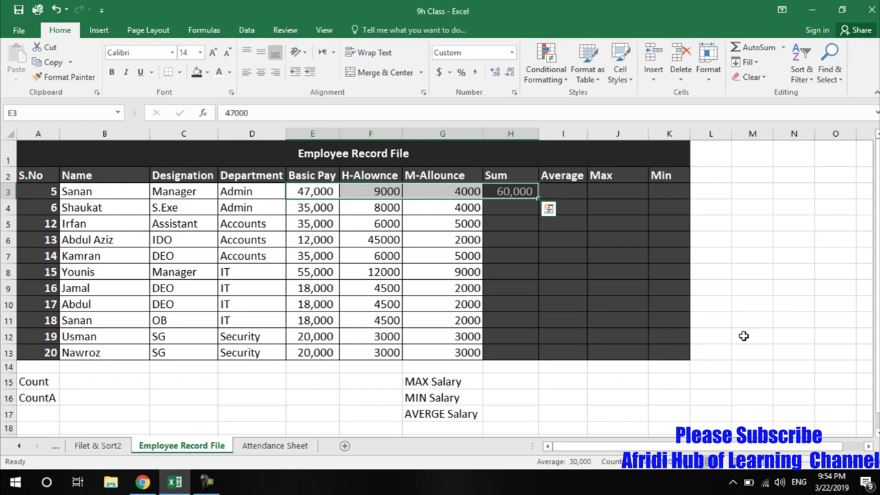
- AutoSum row 4's Basic Pay and both allowances over E4:H4, giving 47,000 in H4
click(511, 221)
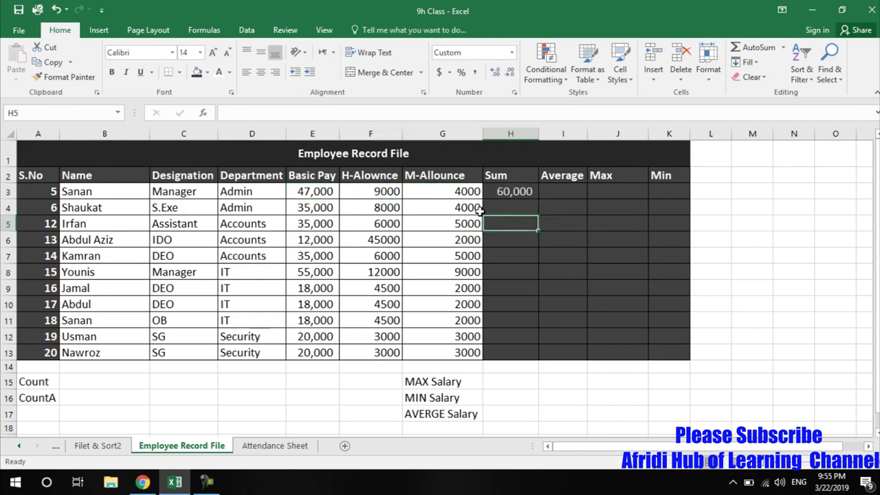
drag(307, 208, 507, 209)
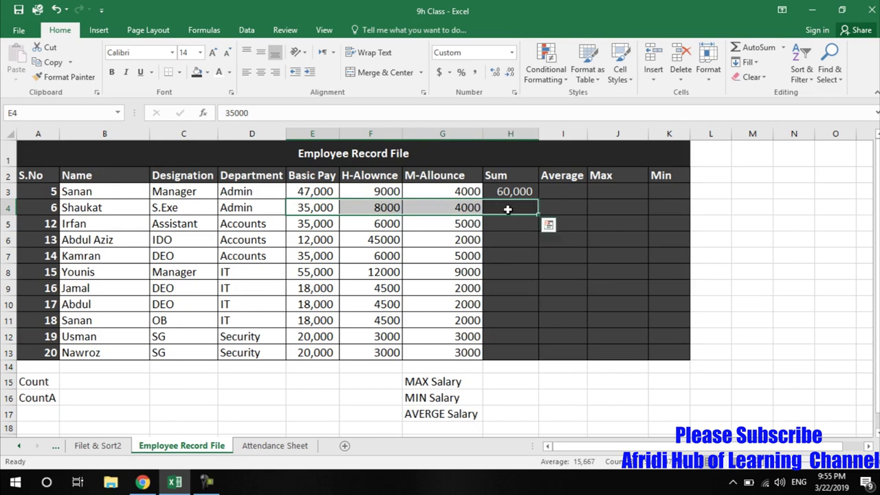
key(alt)
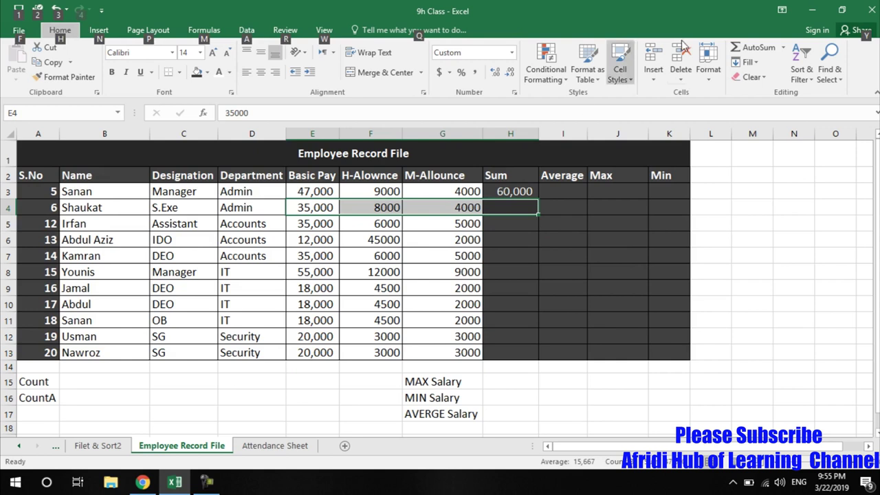
key(alt)
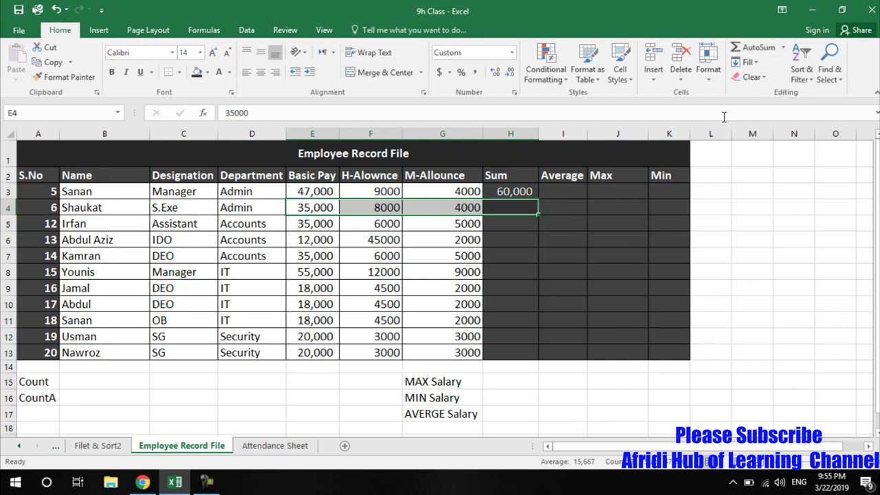
click(395, 271)
drag(304, 209, 514, 208)
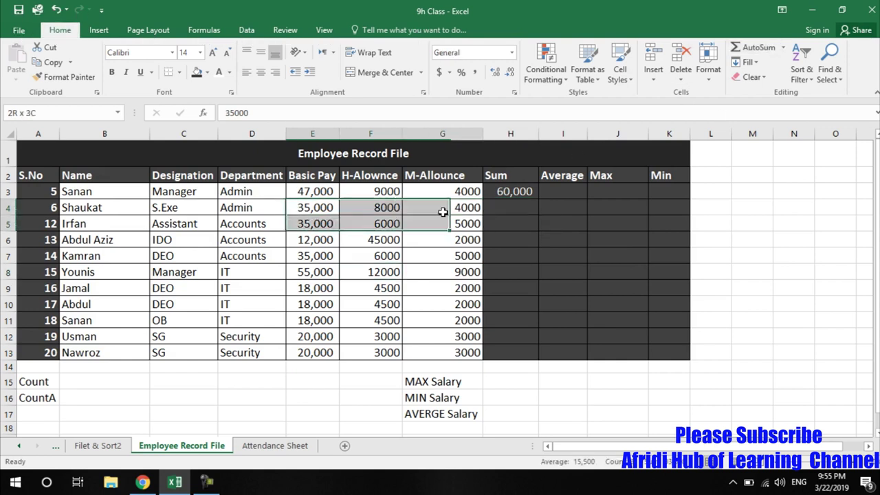
click(754, 50)
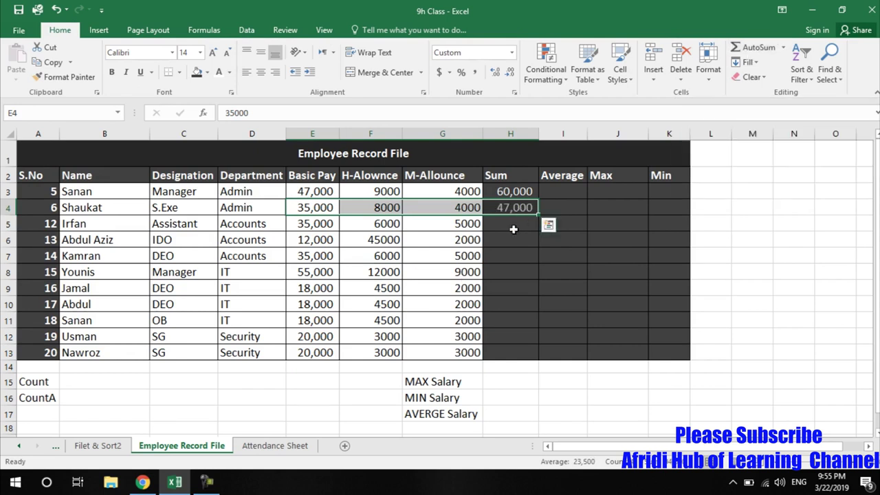
click(512, 230)
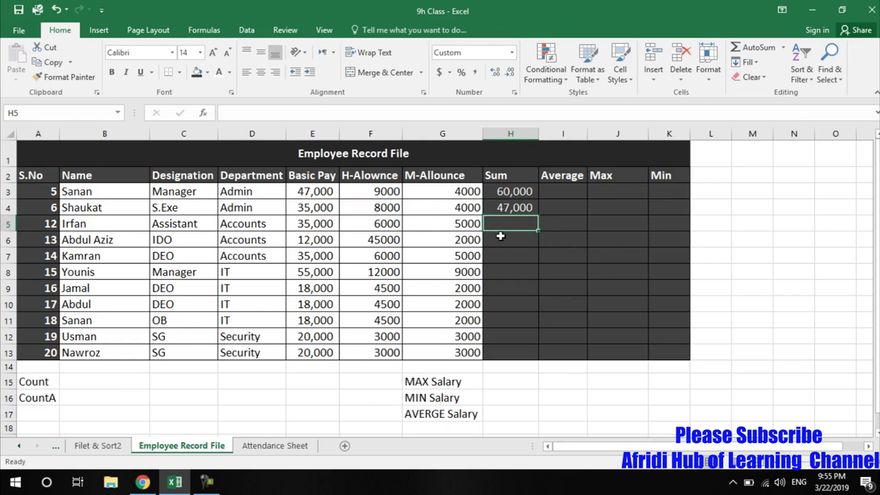
- Fill H4's sum formula down to H13 and check the copies in H5 to H7
click(527, 208)
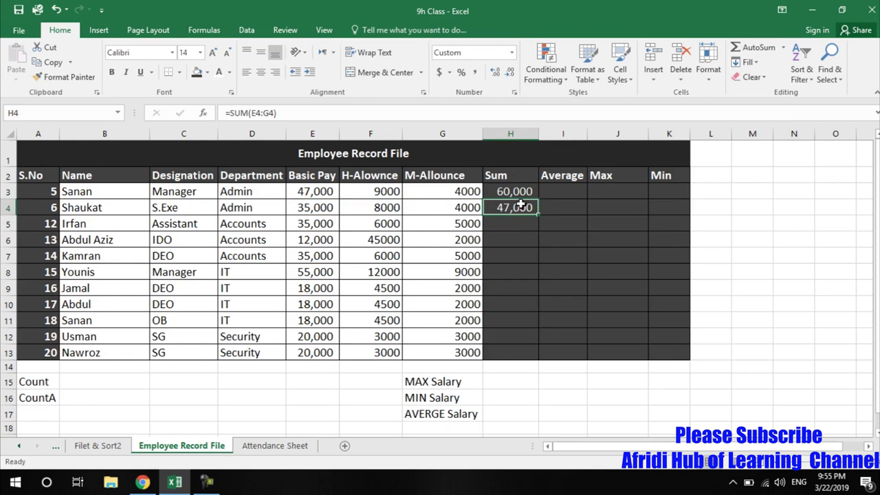
click(524, 194)
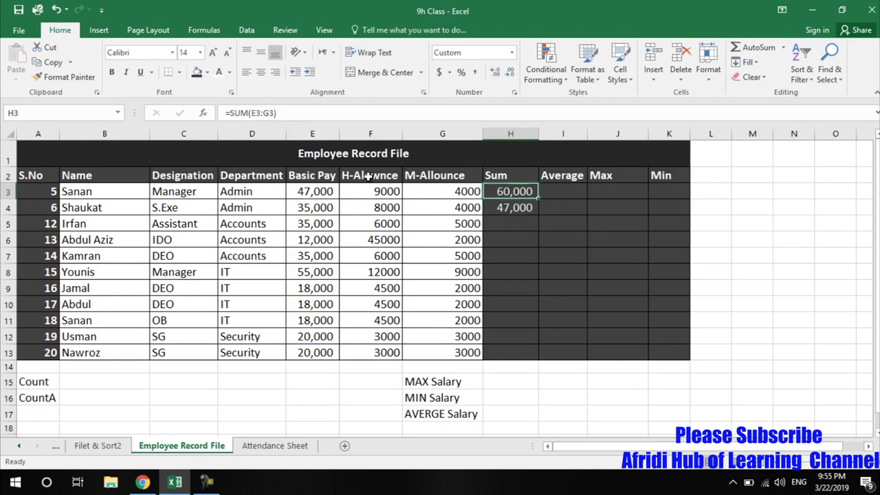
click(503, 210)
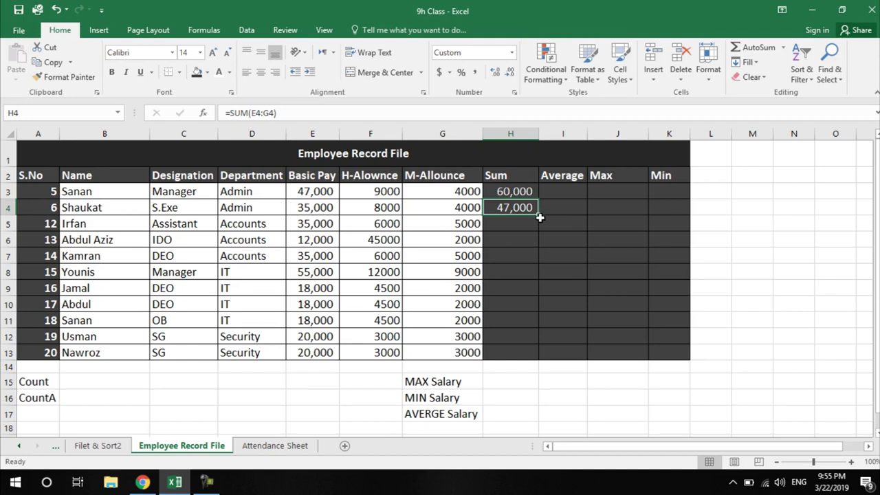
drag(540, 217, 543, 357)
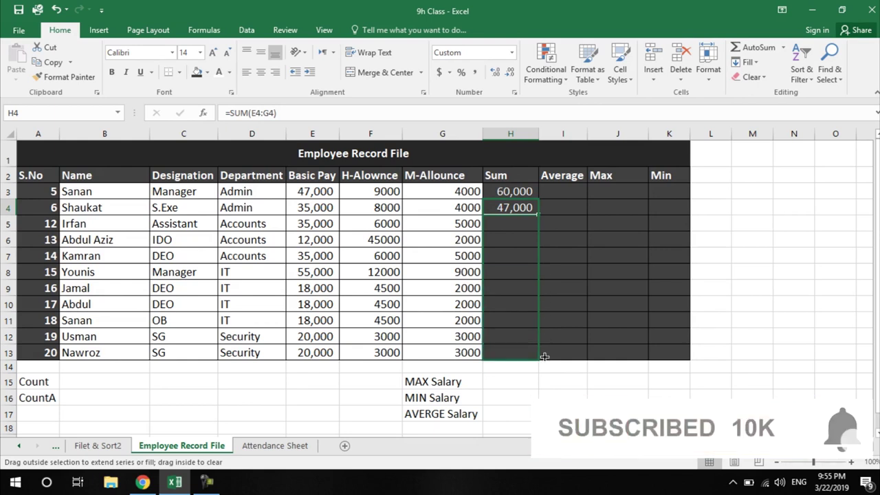
drag(543, 357, 544, 356)
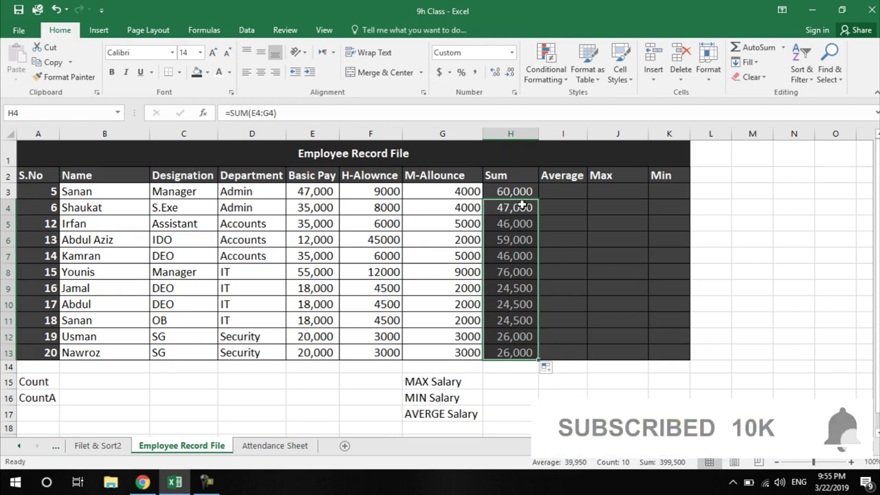
click(517, 229)
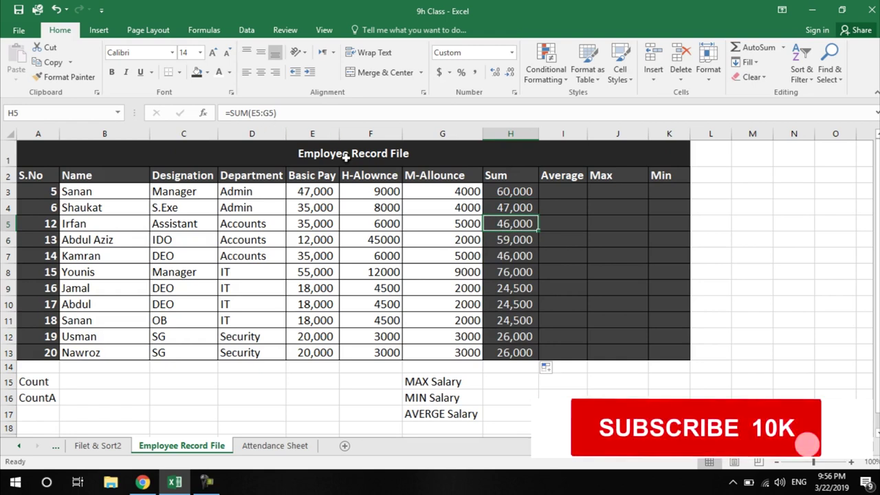
click(508, 242)
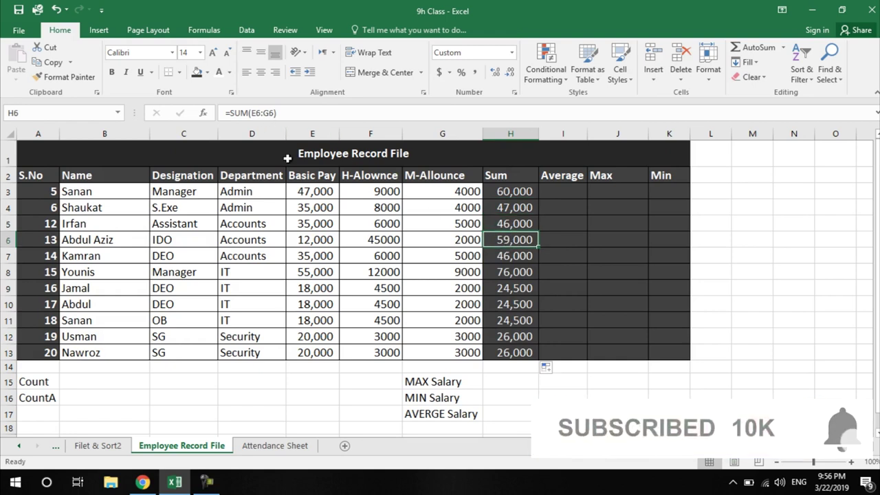
click(516, 260)
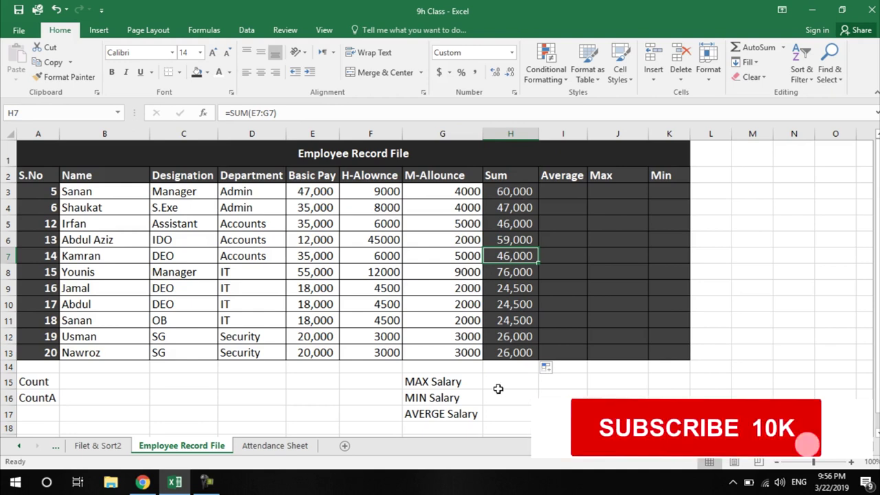
- Undo the fill, then copy H4's sum formula down through H13 again
key(ctrl+z)
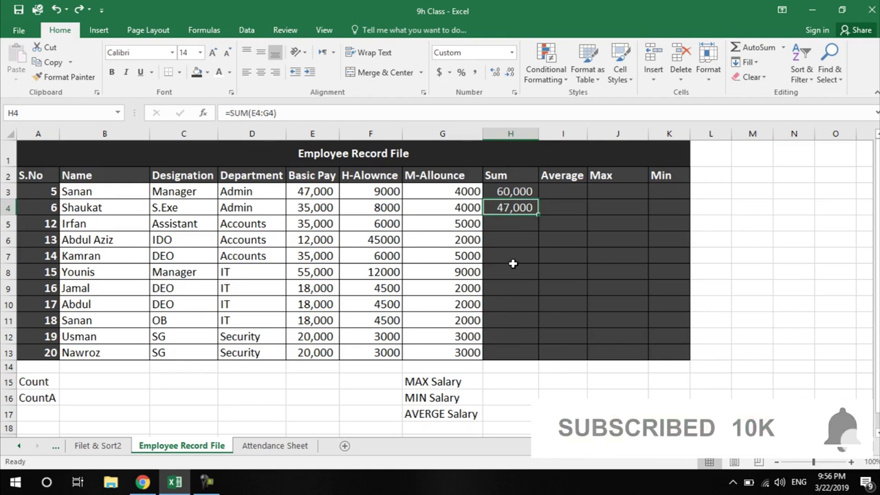
click(523, 249)
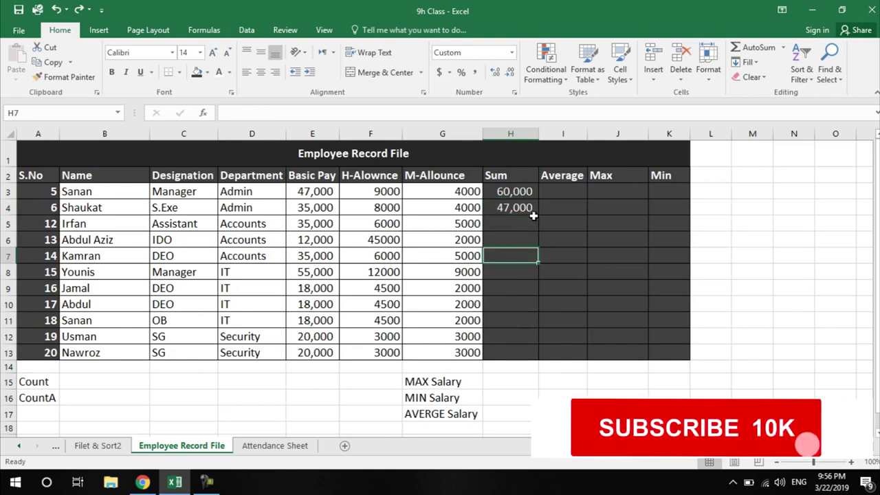
click(534, 205)
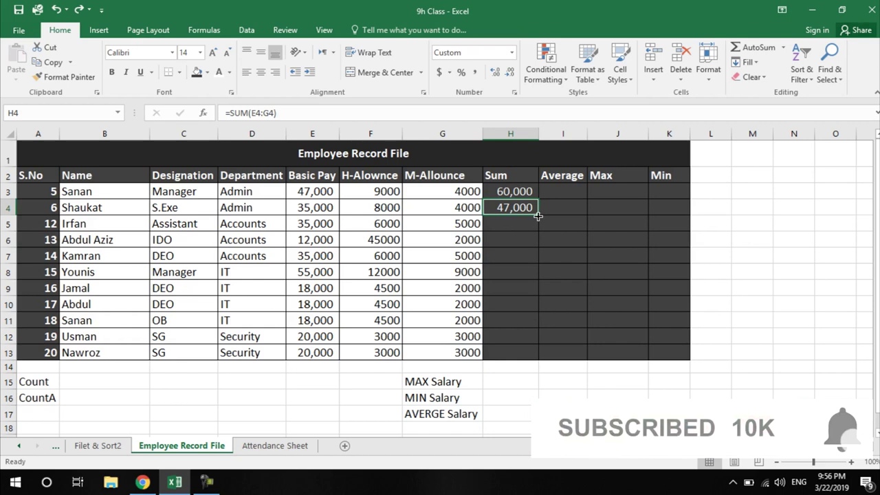
drag(541, 217, 519, 351)
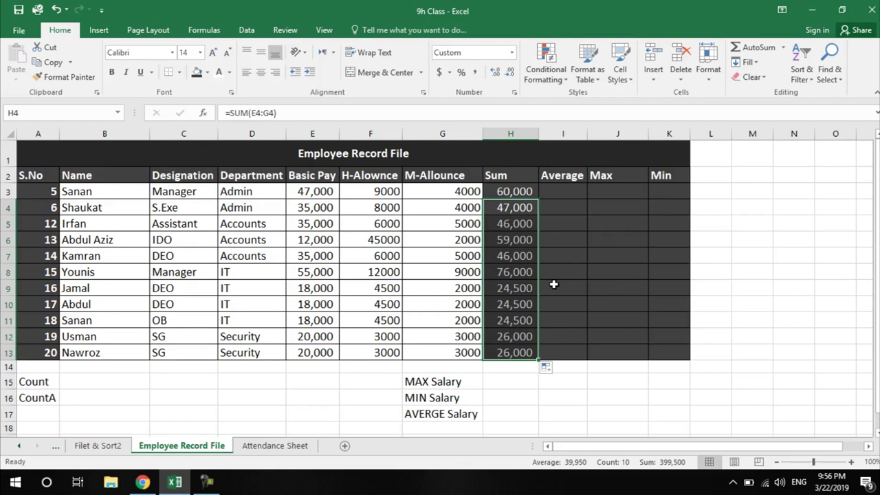
click(583, 192)
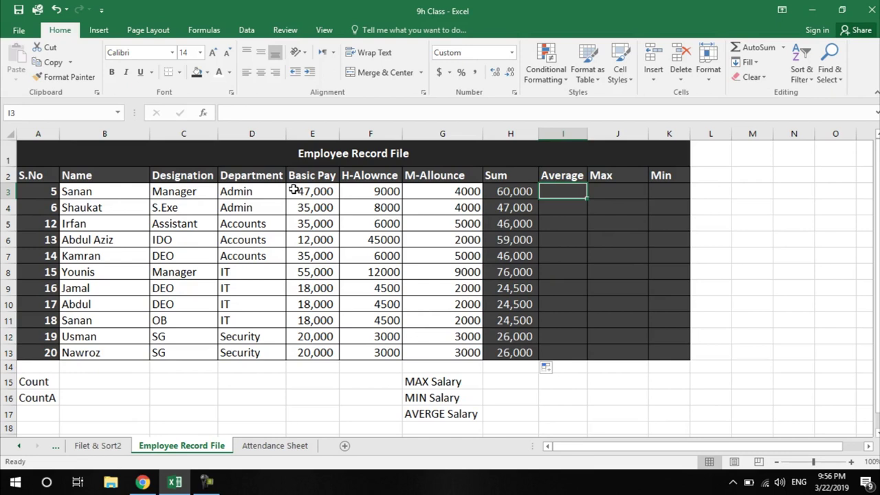
drag(294, 194, 442, 192)
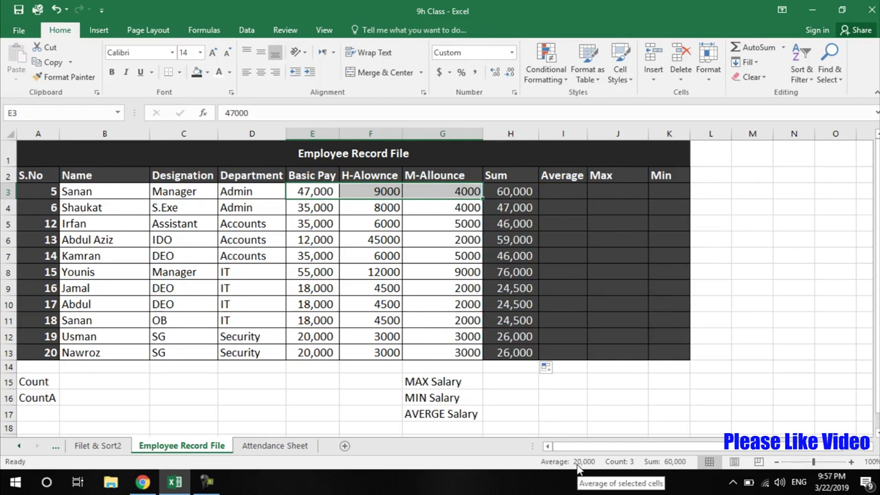
click(566, 192)
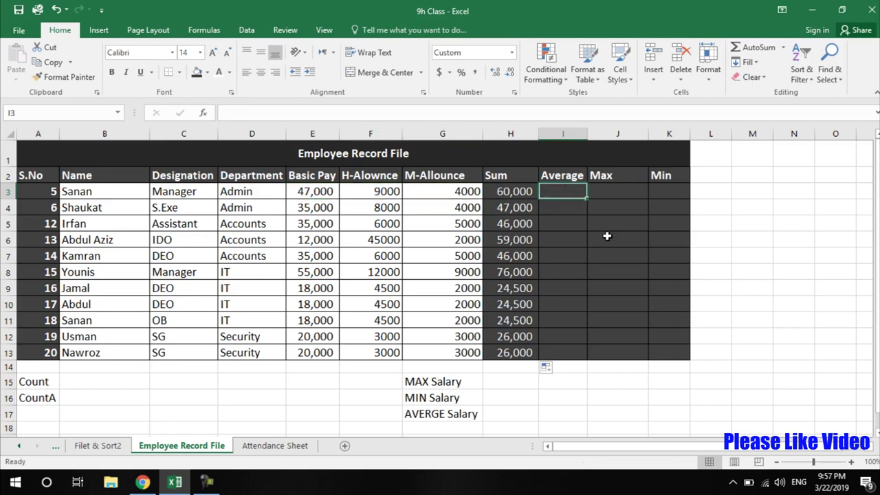
drag(313, 192, 426, 192)
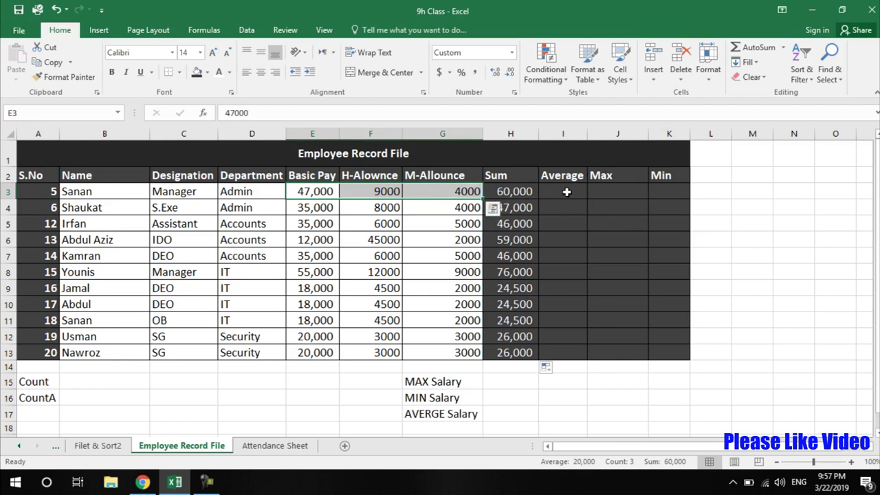
click(566, 191)
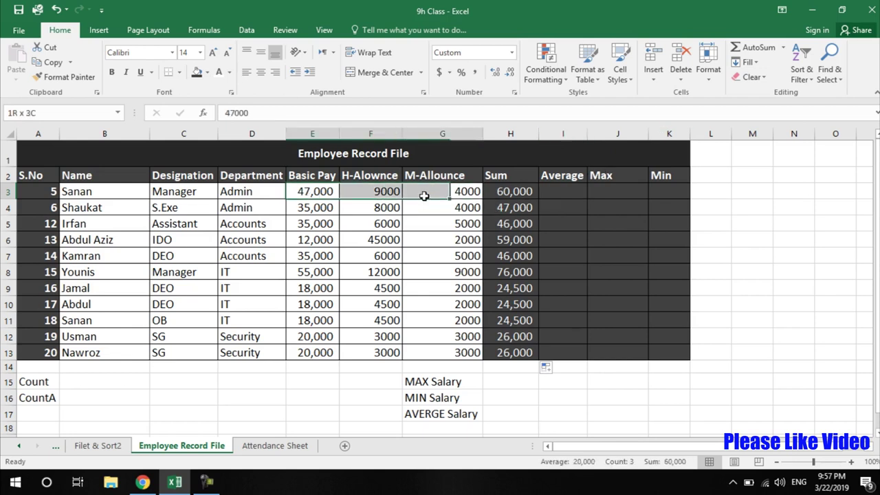
drag(307, 192, 460, 192)
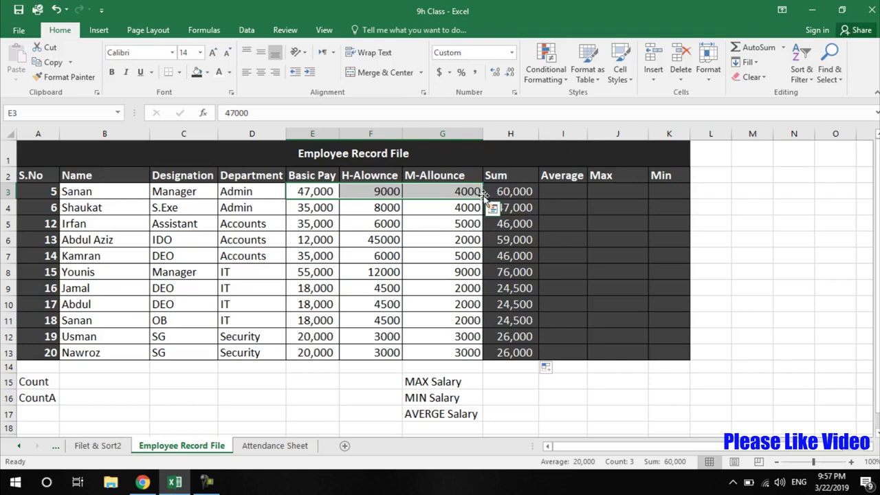
click(787, 52)
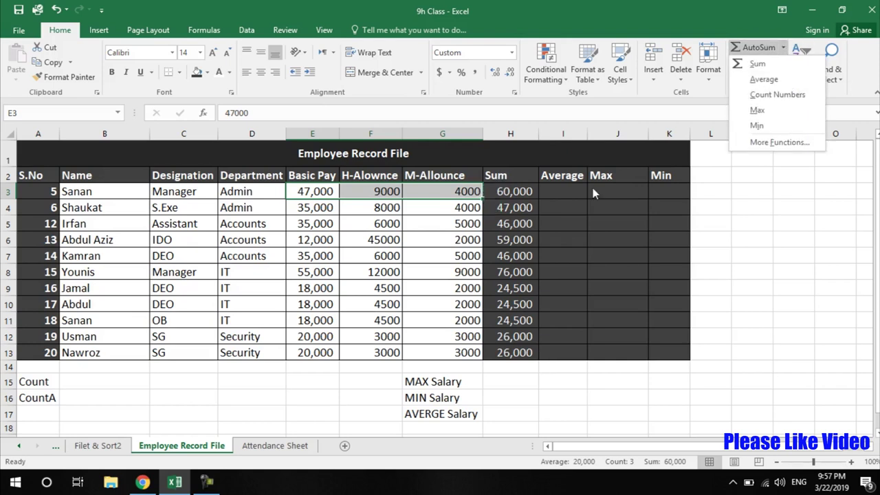
click(492, 223)
click(573, 191)
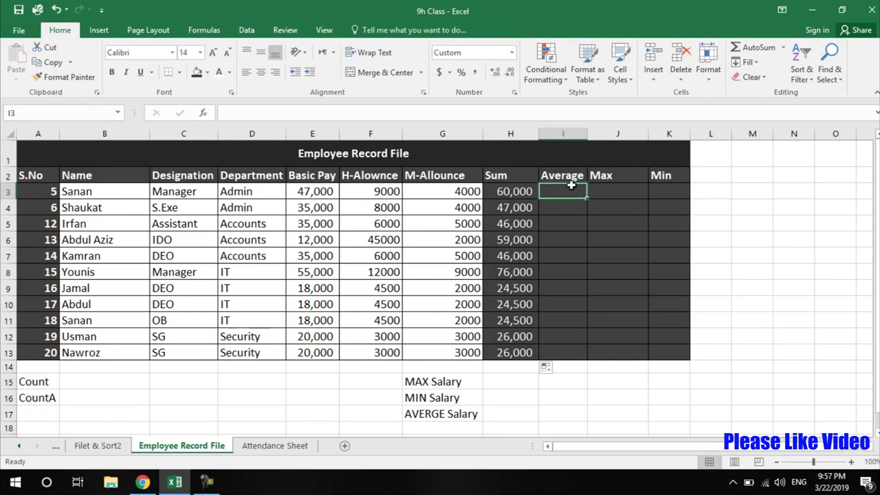
- Enter =AVERAGE(E3:G3) in I3 via the function suggestion, showing 20,000
text(=ave)
key(Down)
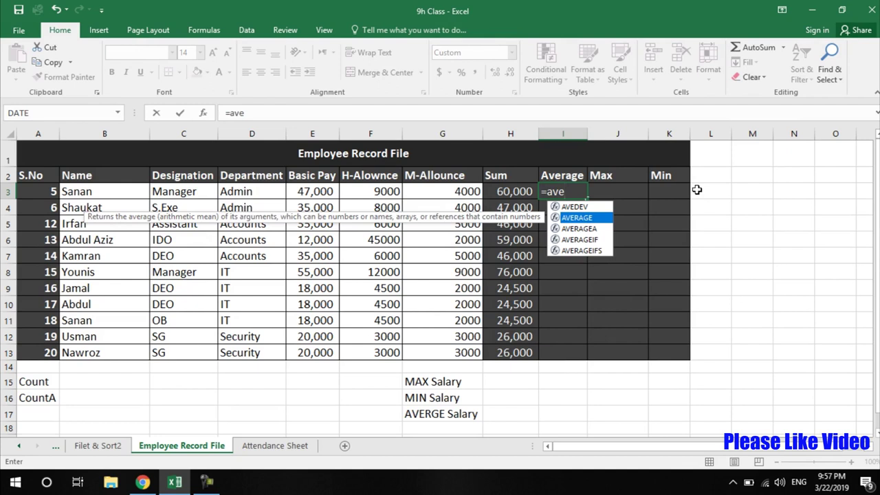
key(Tab)
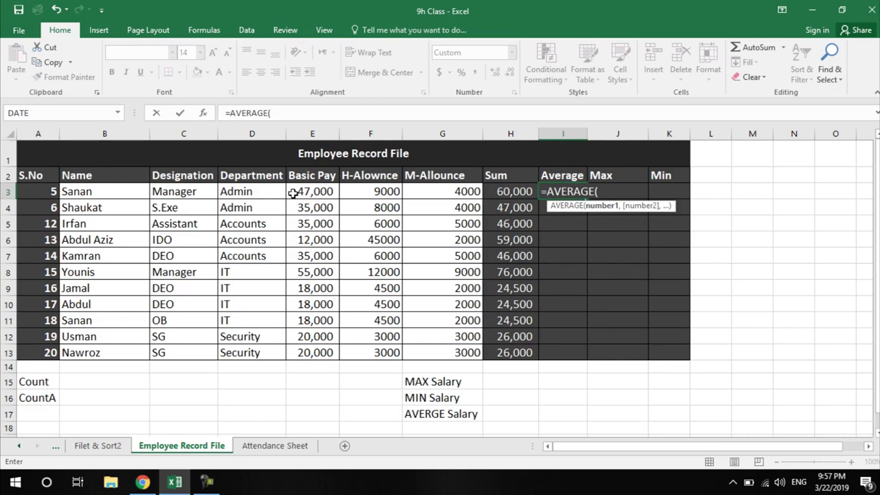
drag(293, 191, 457, 187)
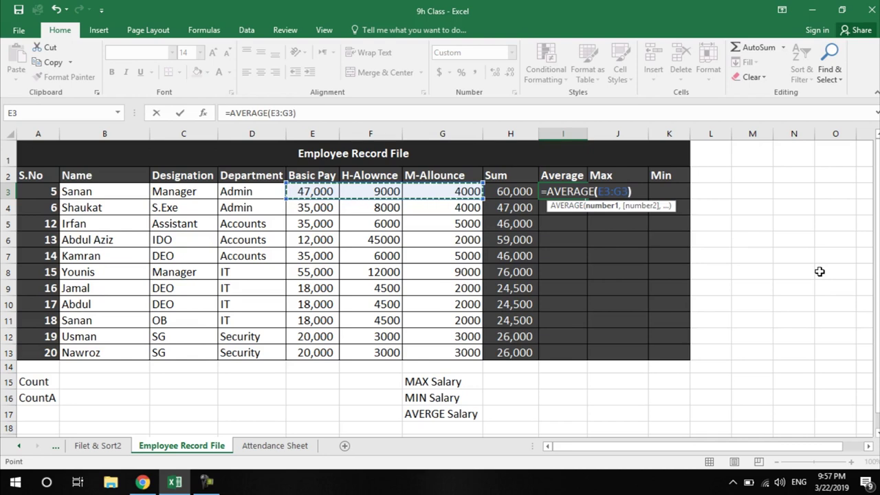
text())
key(Return)
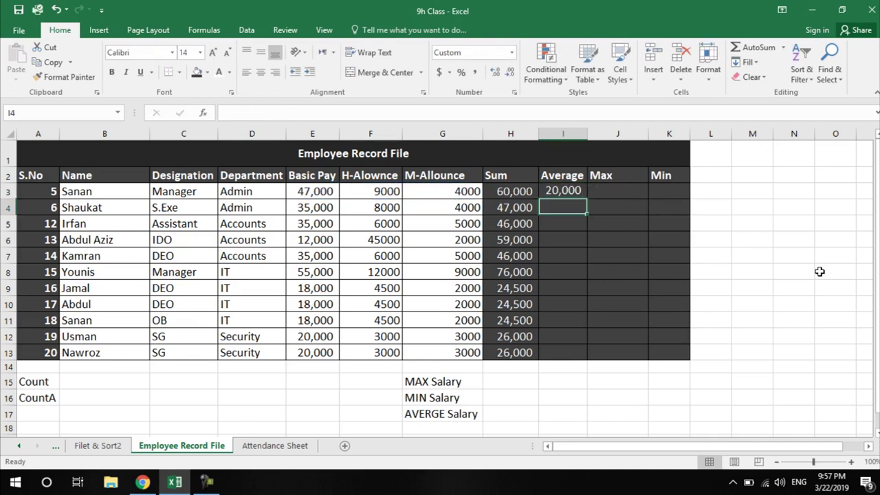
click(578, 191)
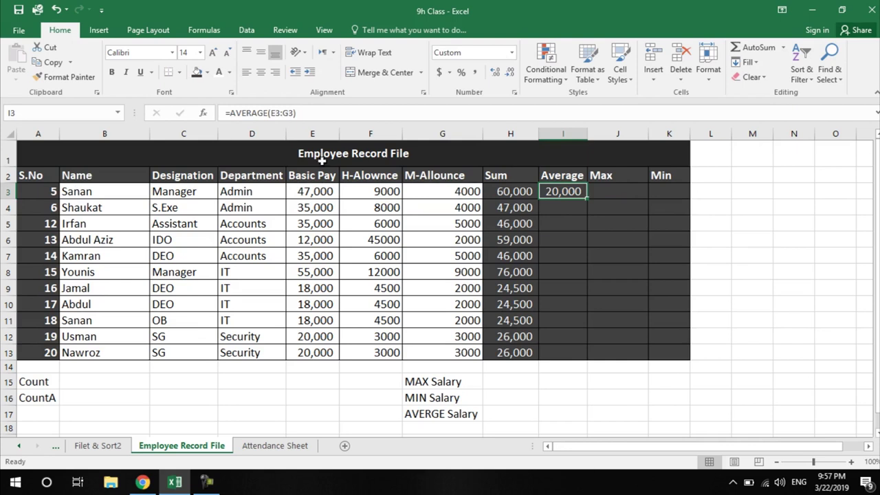
drag(311, 193, 438, 189)
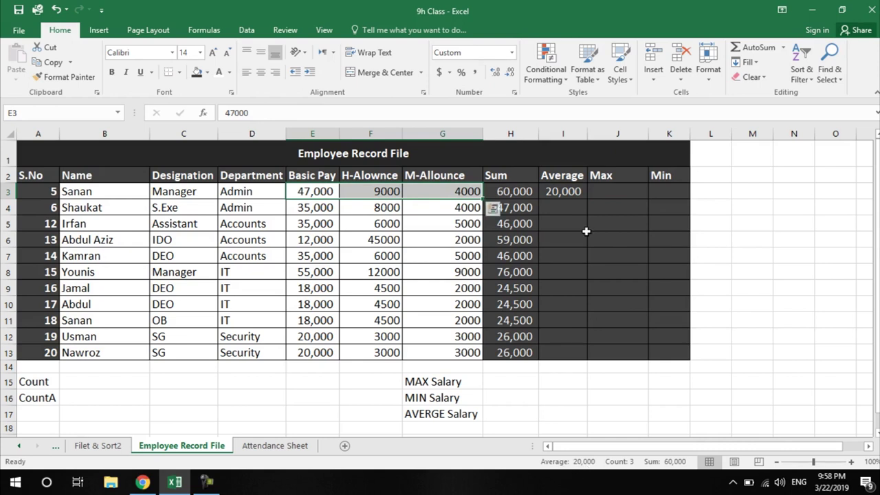
- Copy I3's AVERAGE formula to I4 and I5, then fill it down to I13
drag(313, 209, 450, 207)
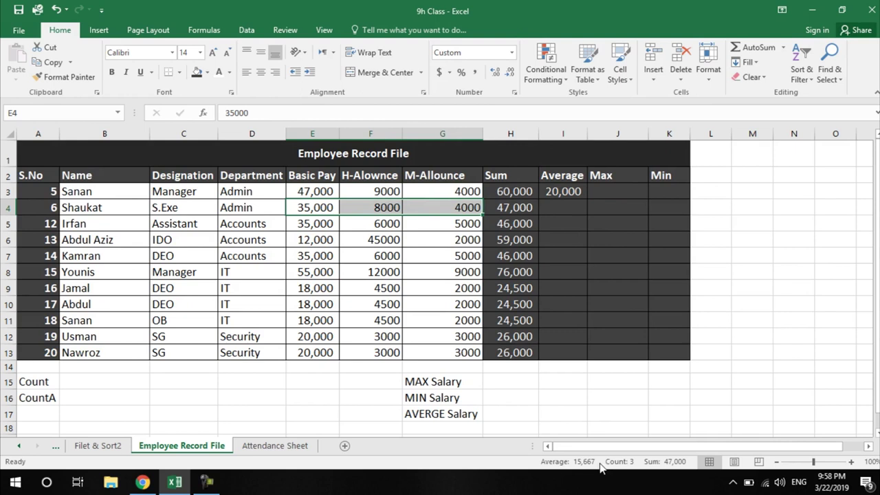
click(560, 207)
click(581, 195)
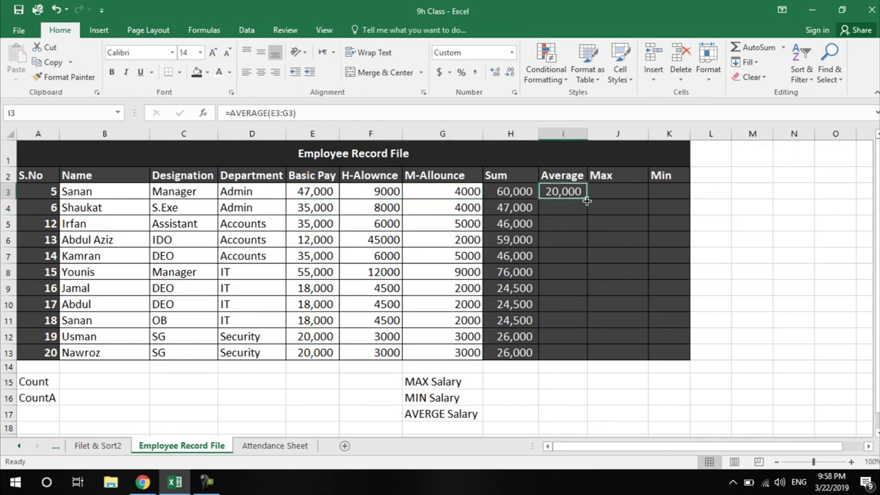
drag(586, 198, 569, 214)
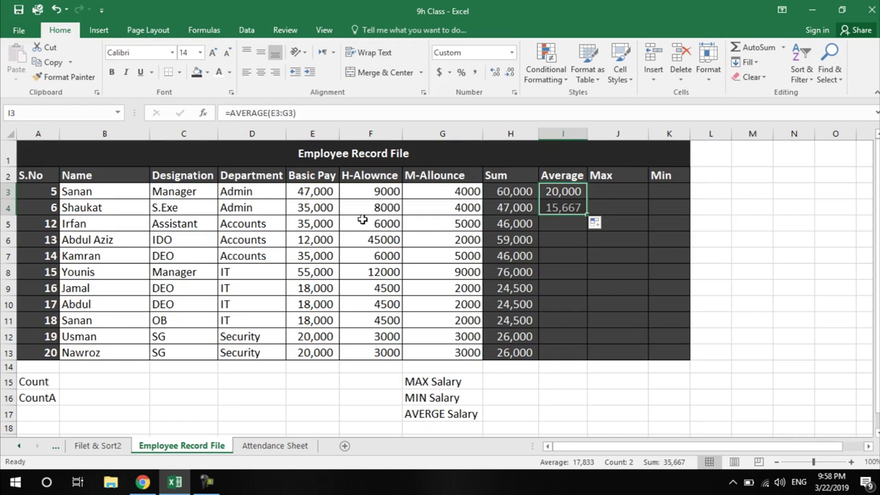
drag(307, 220, 435, 225)
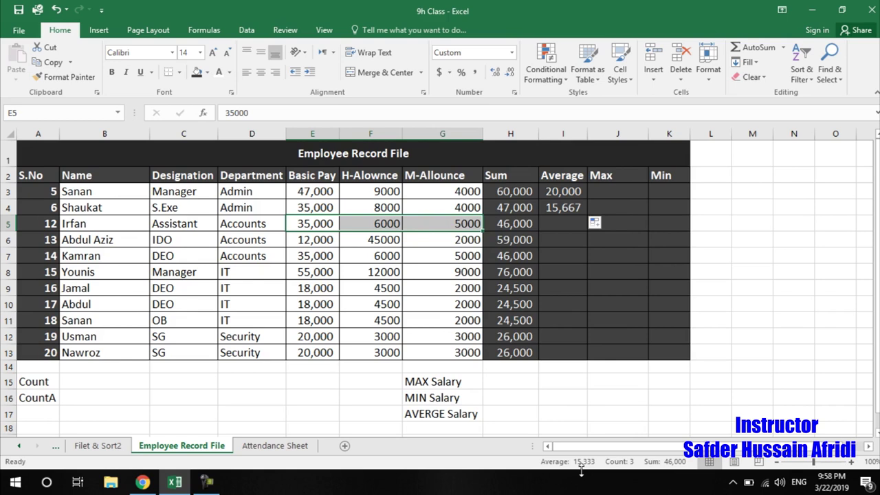
click(563, 211)
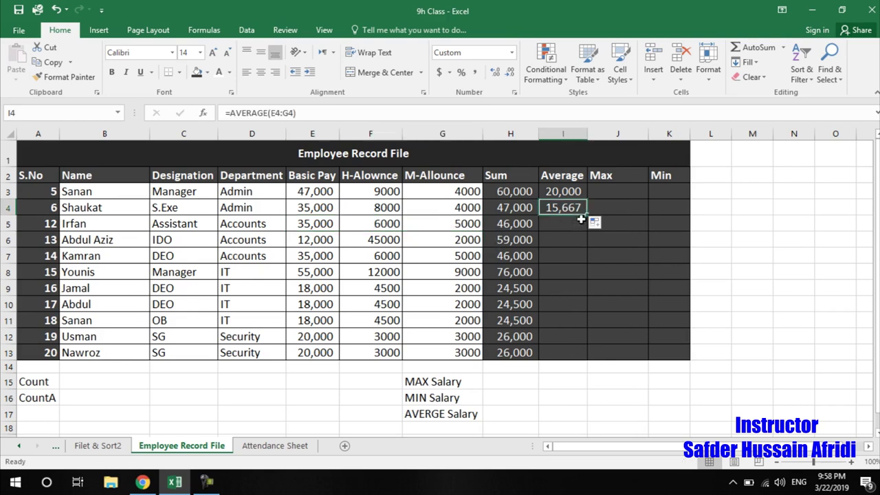
drag(581, 219, 579, 228)
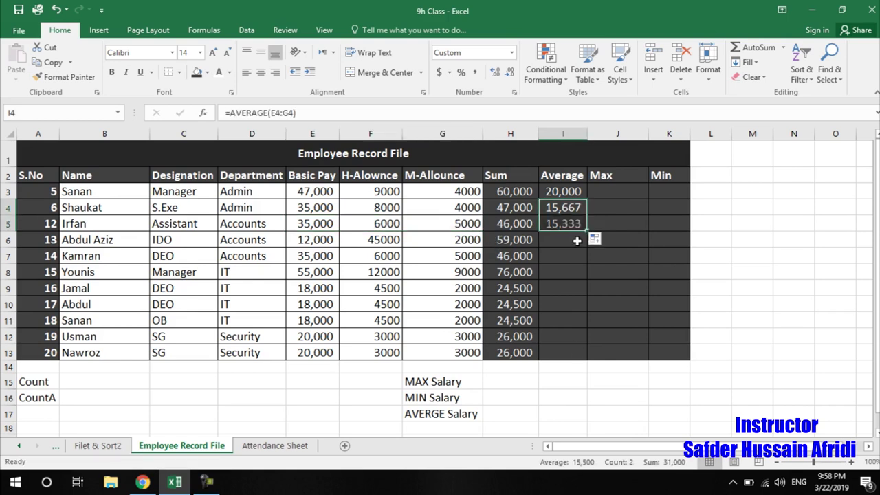
click(574, 239)
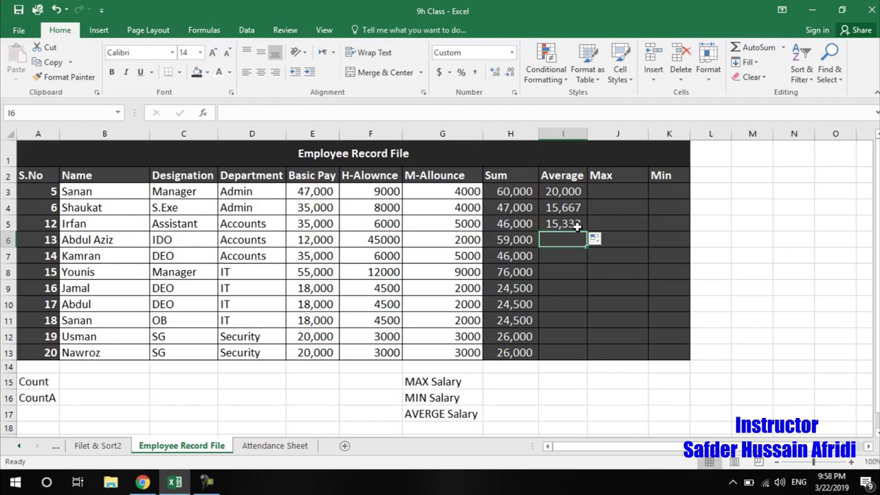
click(576, 226)
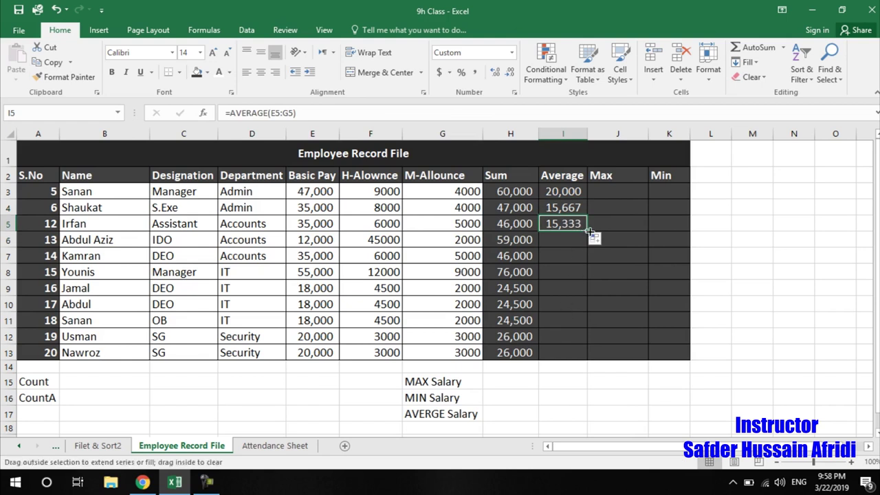
double_click(586, 232)
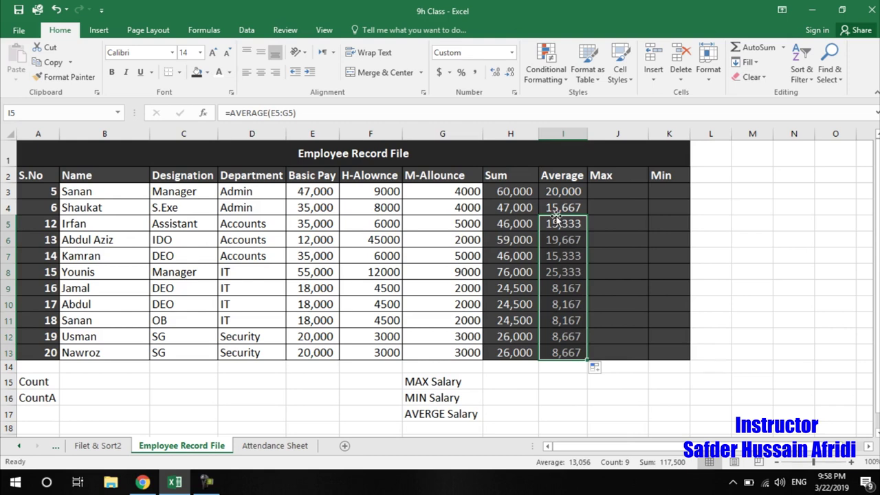
drag(564, 193, 577, 351)
- Clear the averages and enter =AVERAGE(E3,F3,G3) in I3
key(Delete)
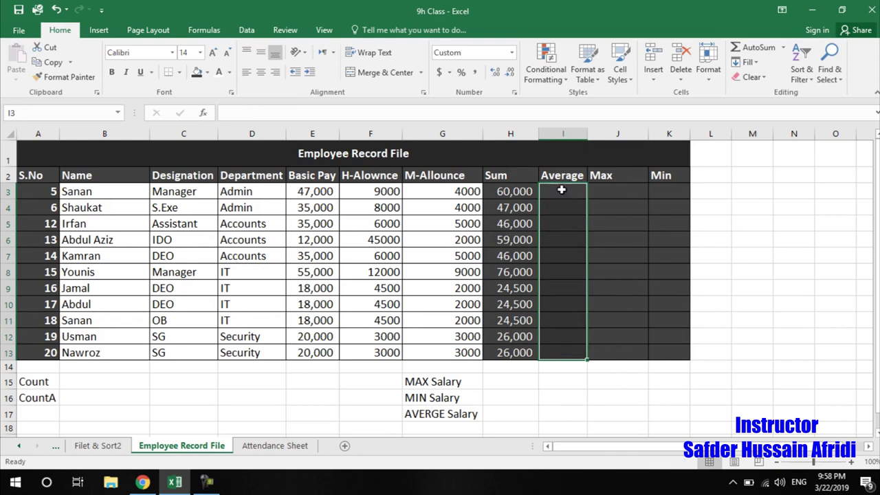
click(560, 190)
text(=)
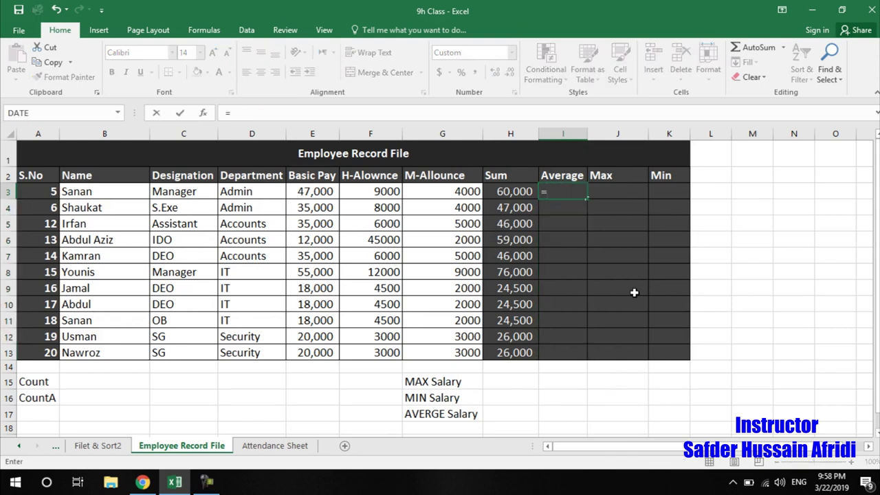
text(average)
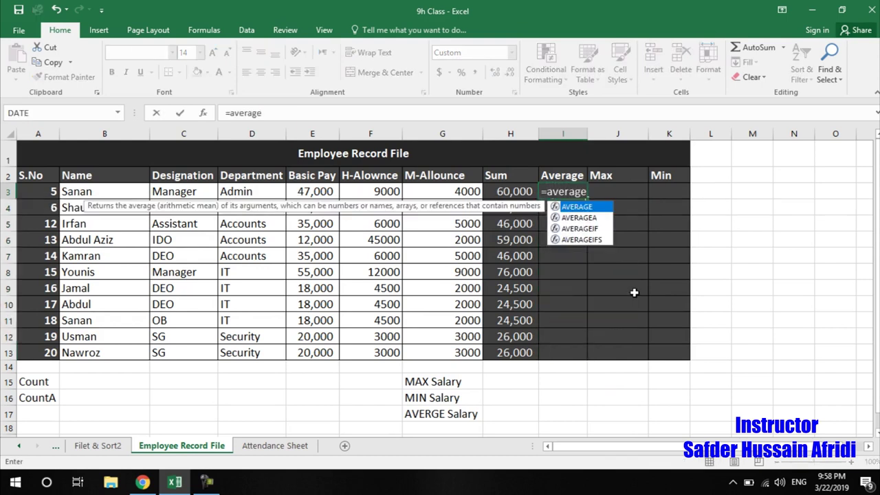
text(()
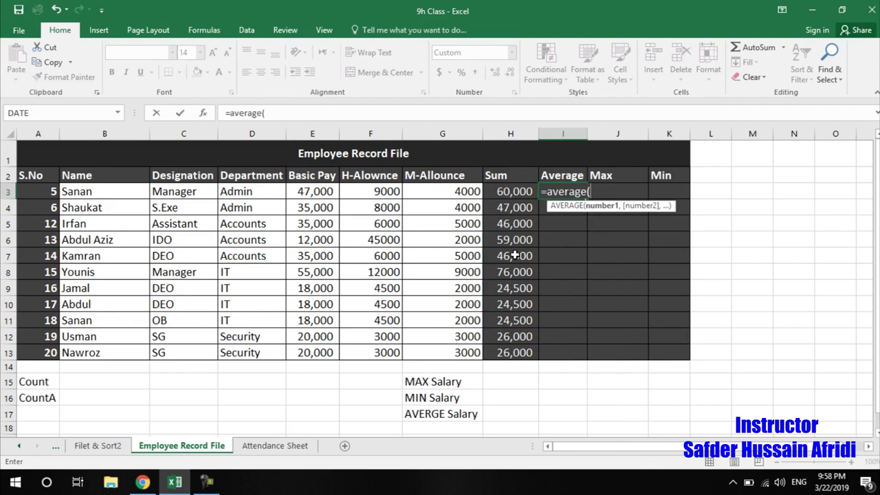
click(313, 193)
text(,)
click(372, 192)
text(,)
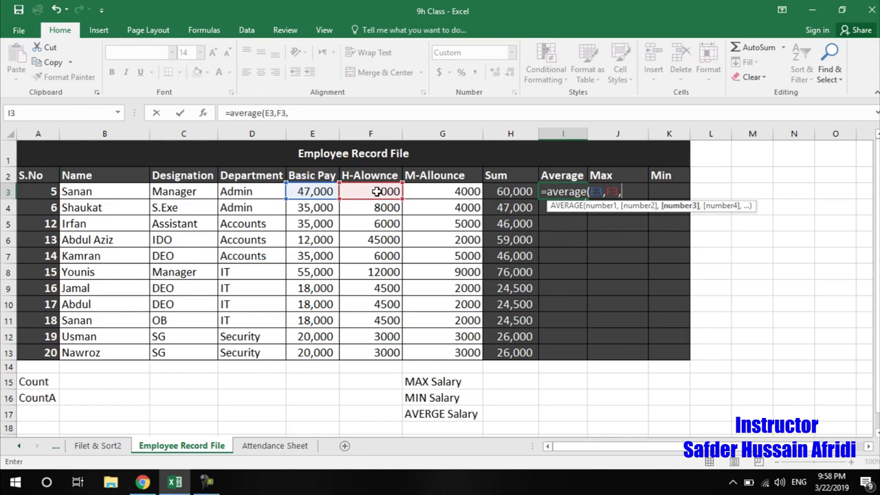
click(422, 187)
text())
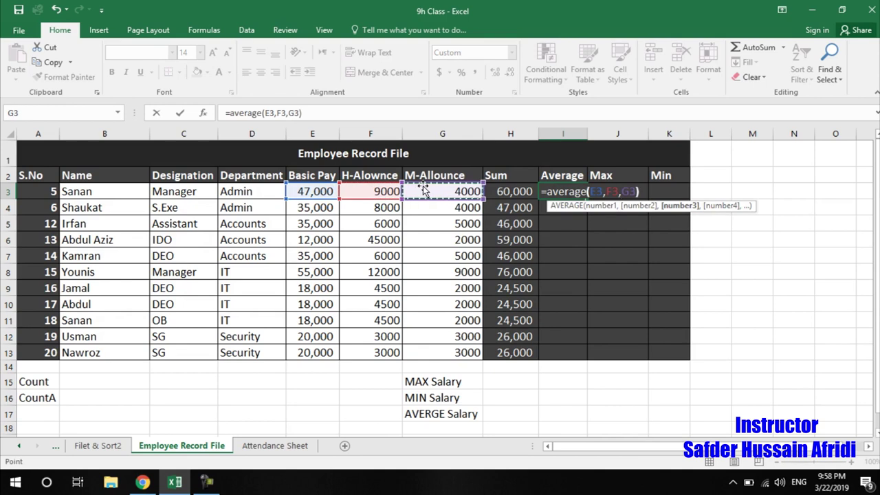
key(Return)
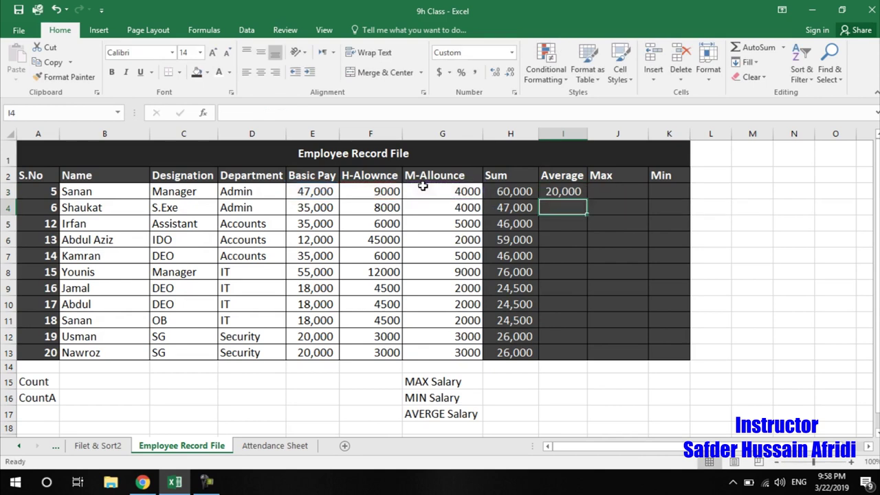
- Fill the I3 average formula down to I13, showing 20,000 down to 8,667
click(576, 192)
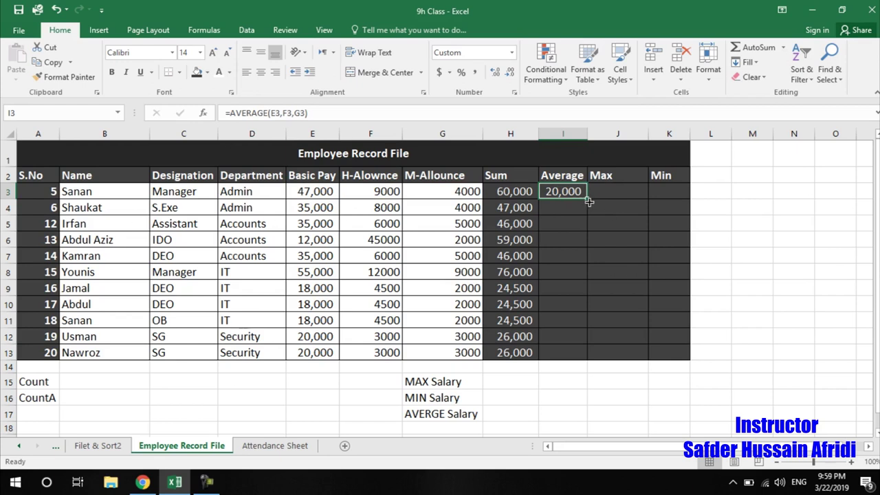
drag(588, 200, 576, 350)
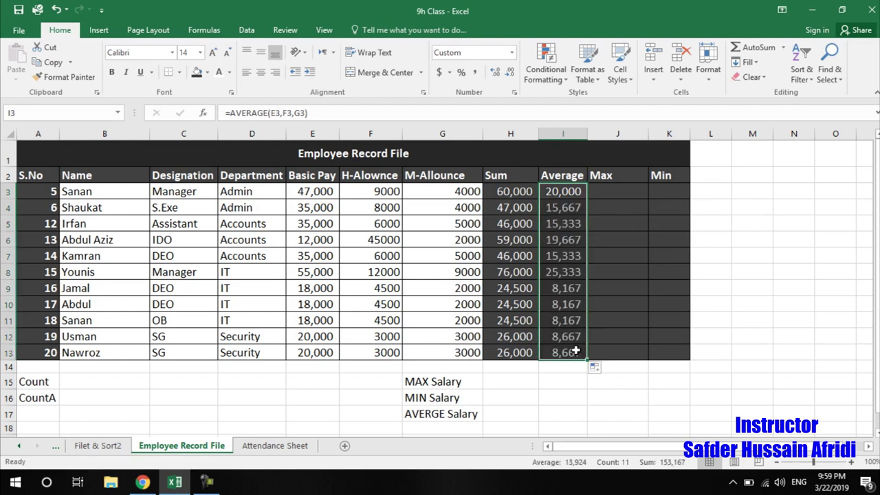
key(ctrl+z)
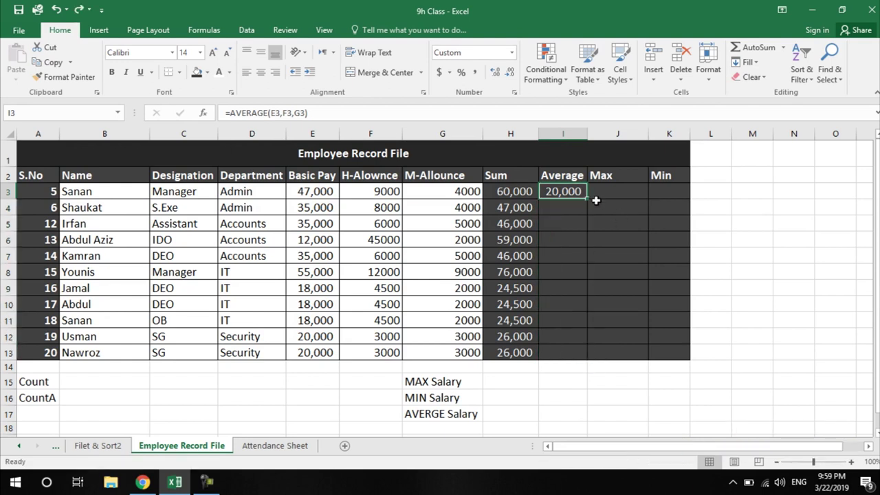
double_click(588, 198)
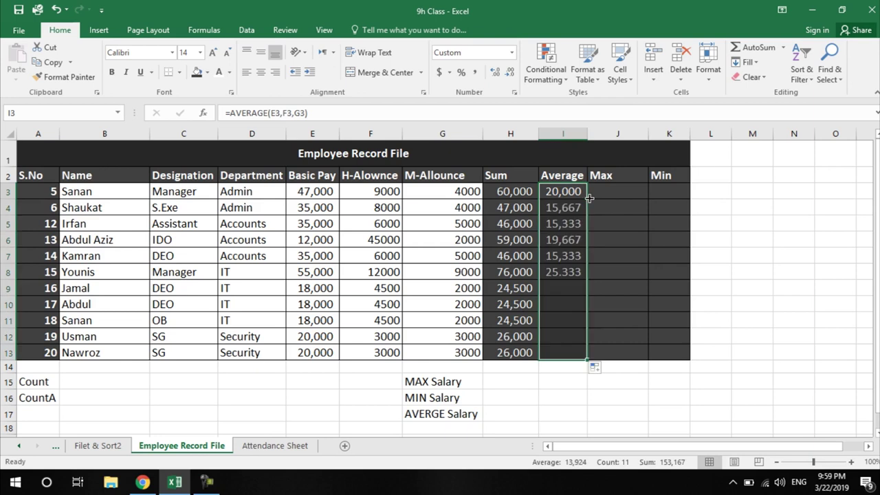
click(600, 197)
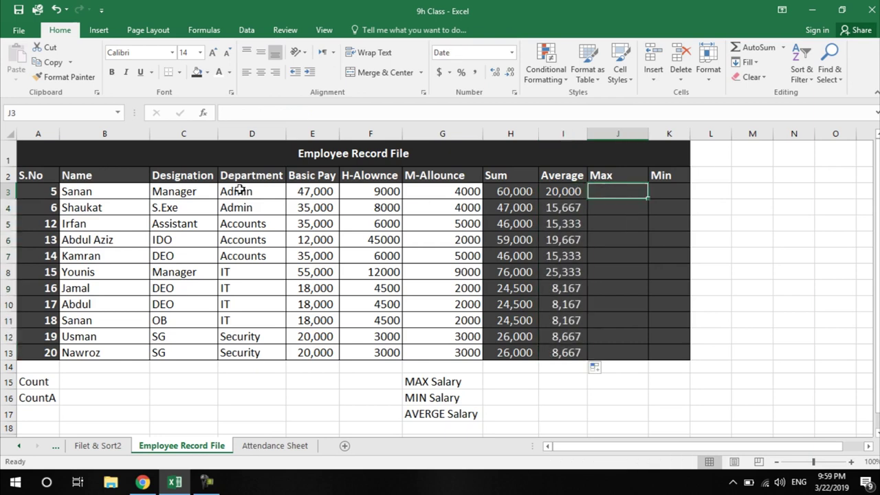
- Try an AutoSum Average formula in J3, then erase its text
drag(301, 186, 420, 188)
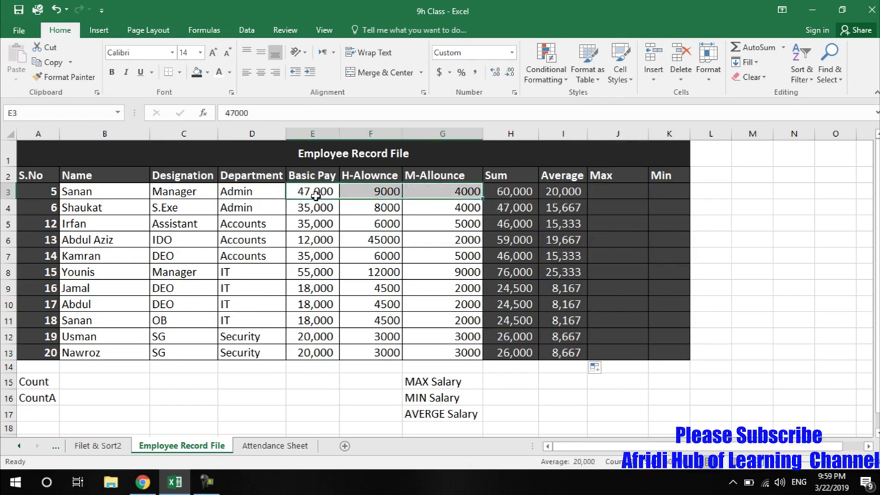
click(314, 195)
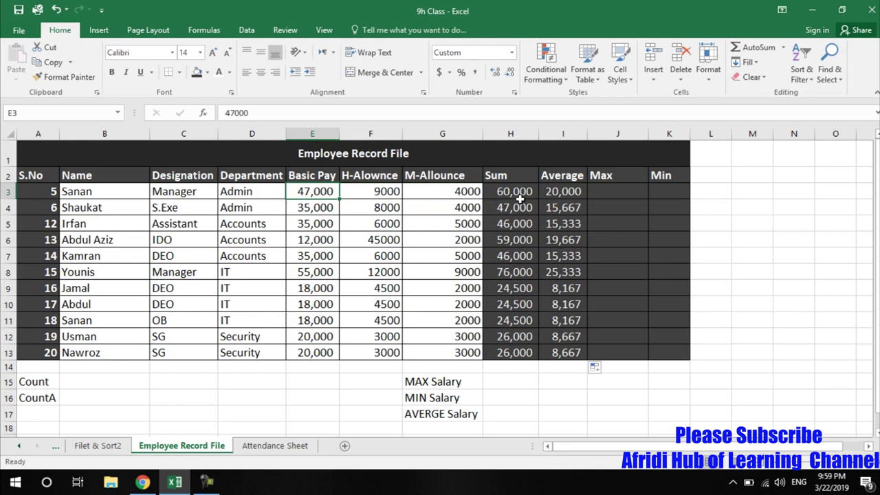
click(599, 194)
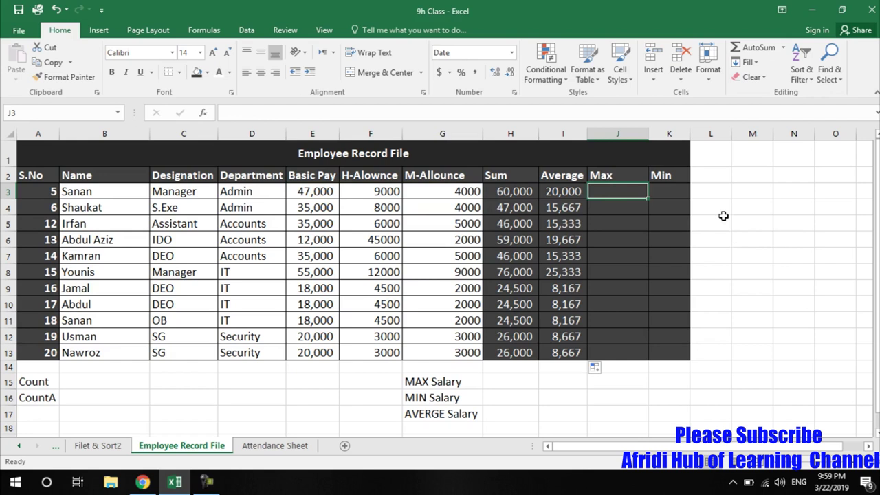
click(783, 51)
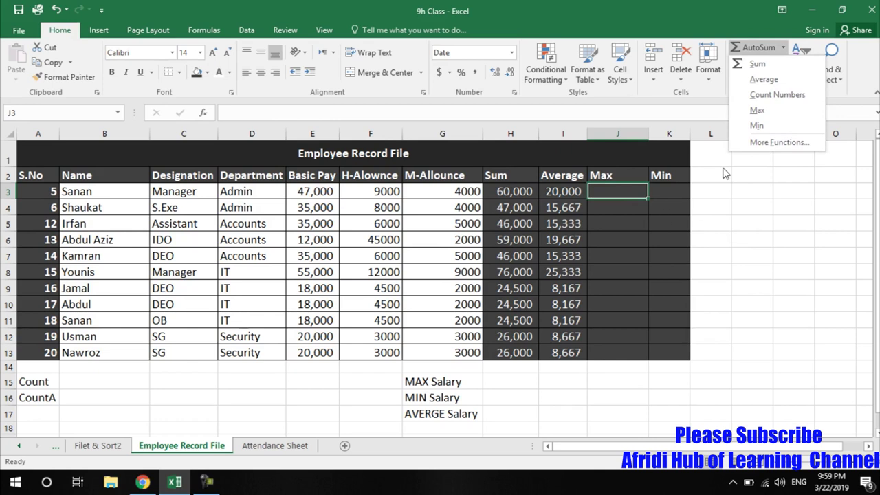
click(767, 80)
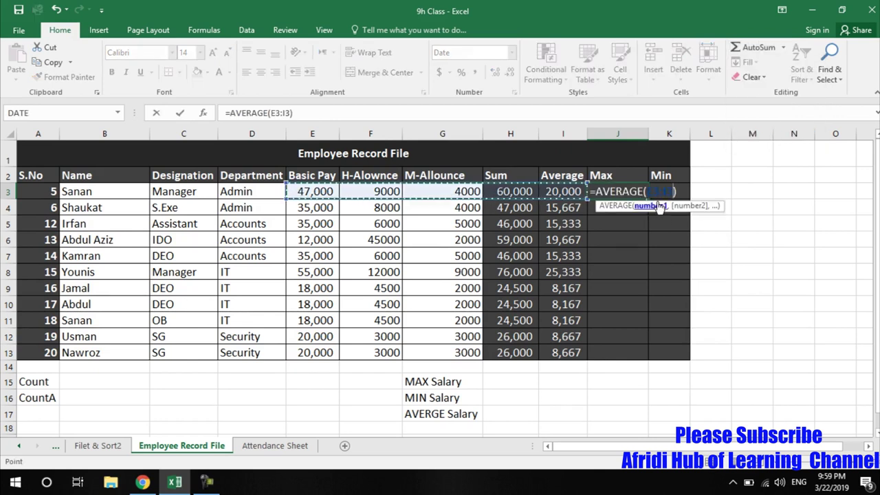
key(BackSpace)
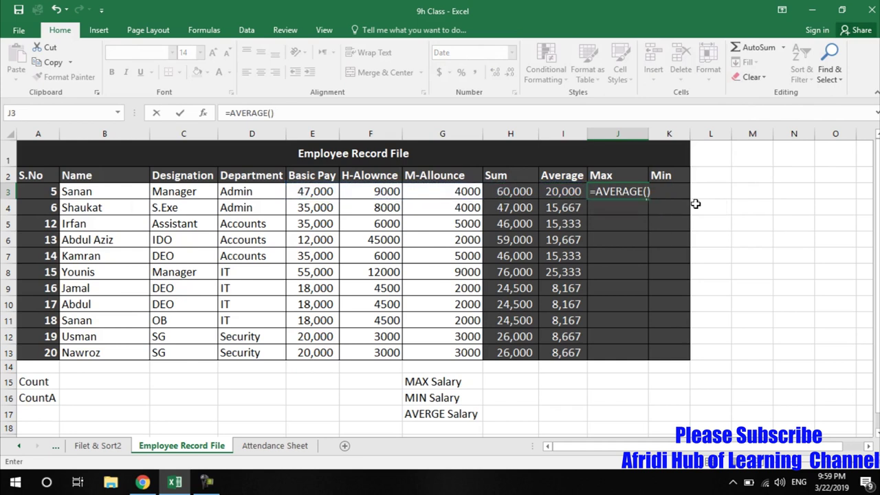
key(BackSpace)
key(BackSpace)
key(BackSpace)
key(BackSpace)
key(BackSpace)
key(BackSpace)
key(BackSpace)
key(BackSpace)
key(BackSpace)
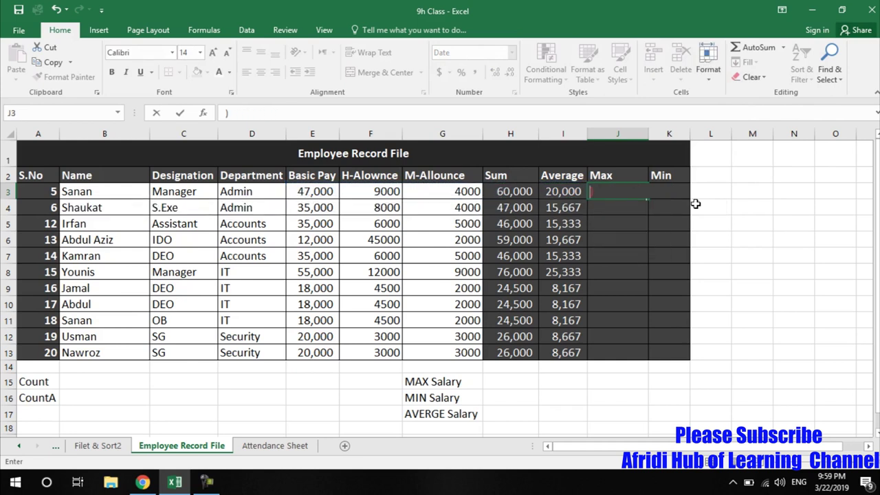
- Cancel the stray J3 entry and close the AutoSum list, leaving J3 empty
key(Escape)
click(782, 48)
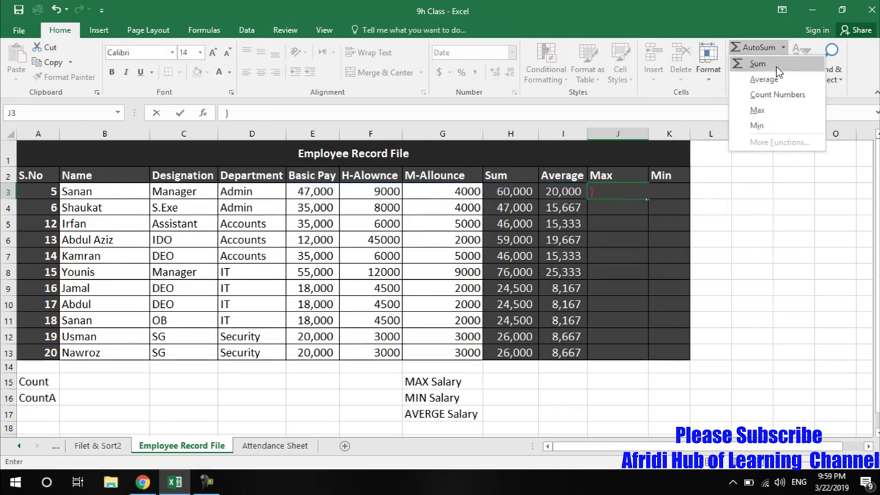
click(751, 111)
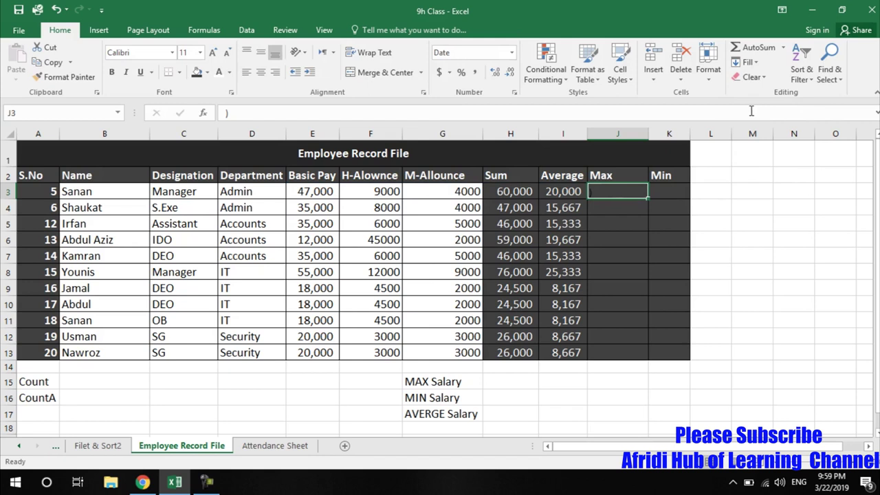
double_click(633, 190)
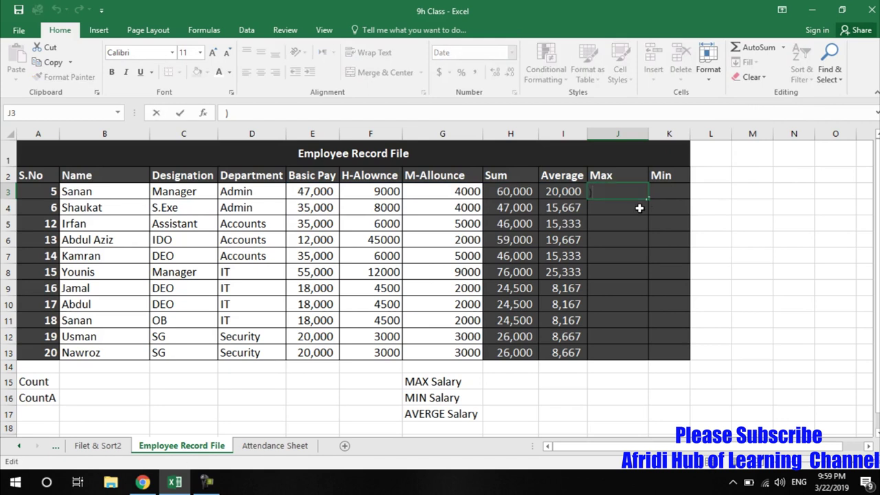
key(Return)
click(631, 196)
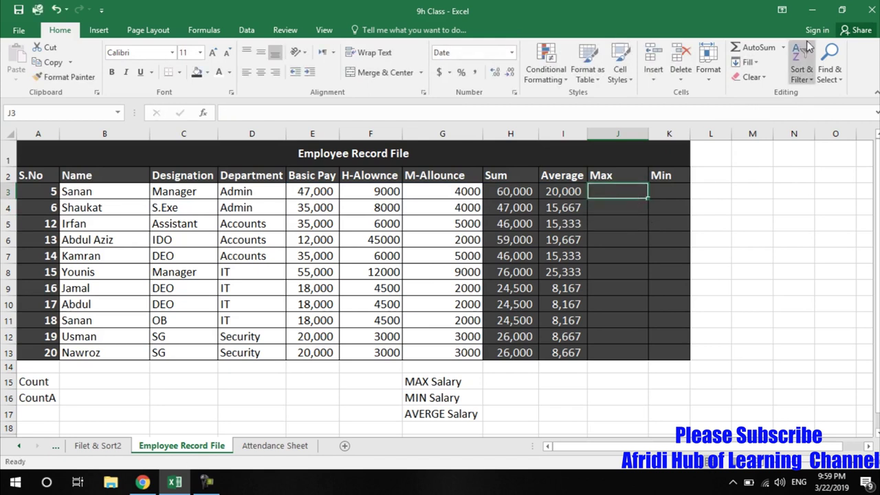
- Discard a stray Sum and enter =MAX(E3:G3) in J3 via AutoSum Max, giving 47,000
click(776, 48)
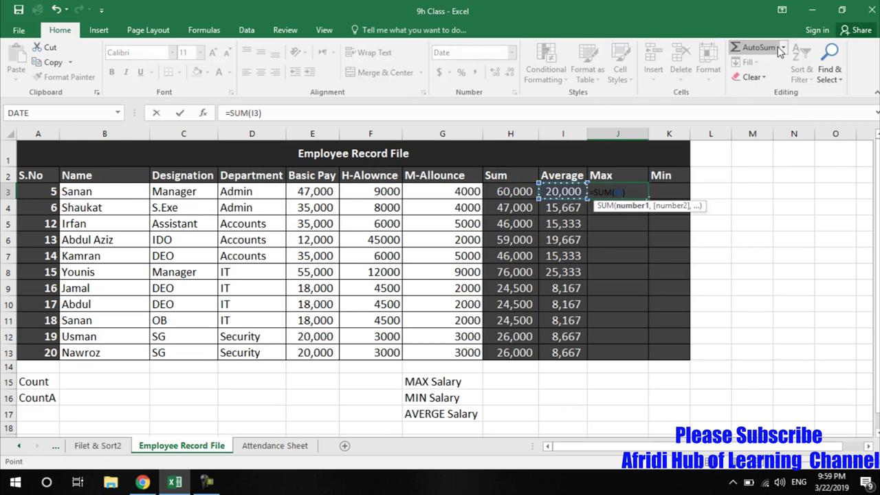
click(683, 185)
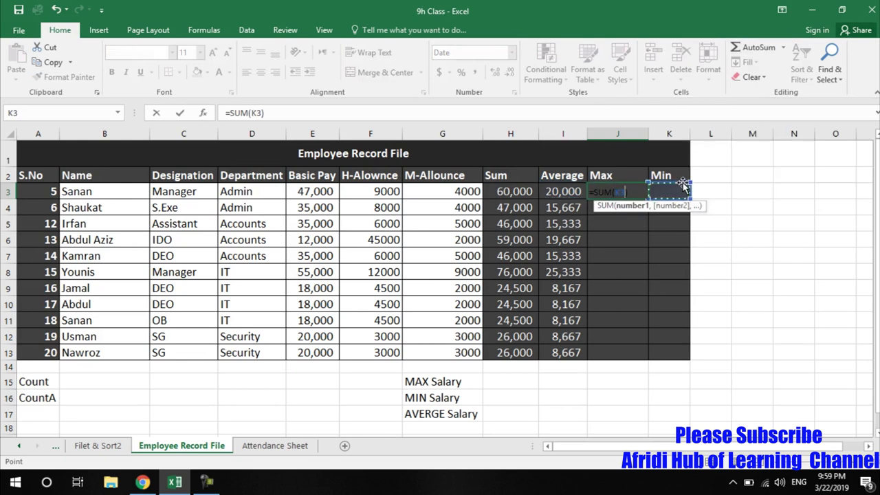
key(Escape)
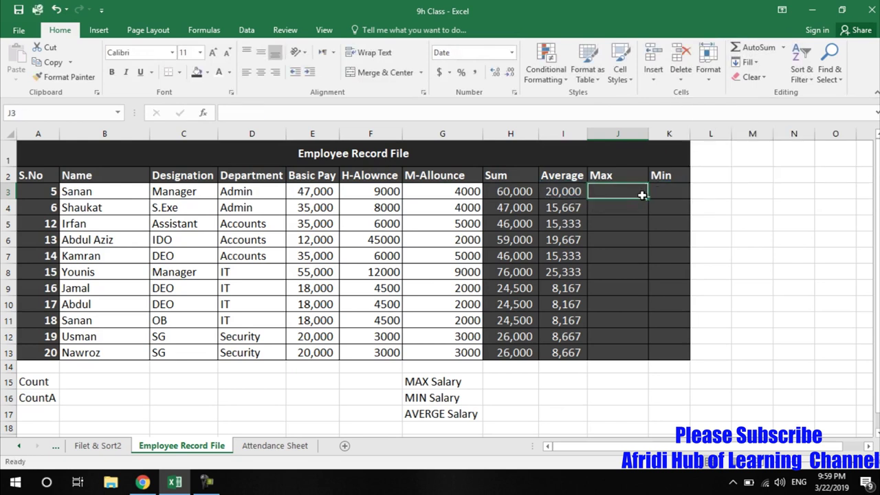
click(783, 47)
click(767, 116)
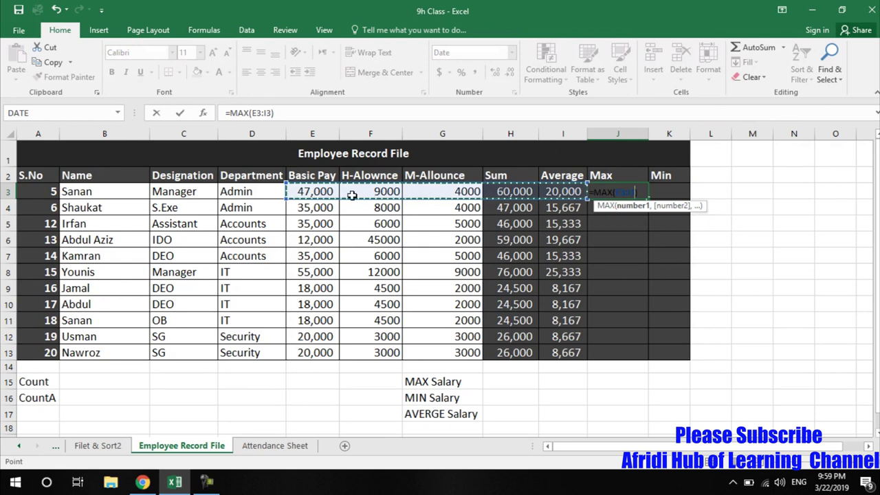
key(BackSpace)
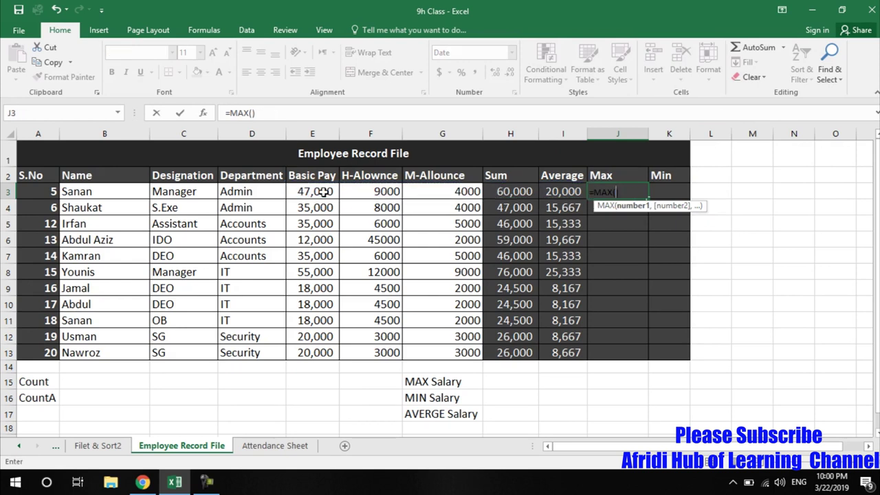
key(BackSpace)
text(()
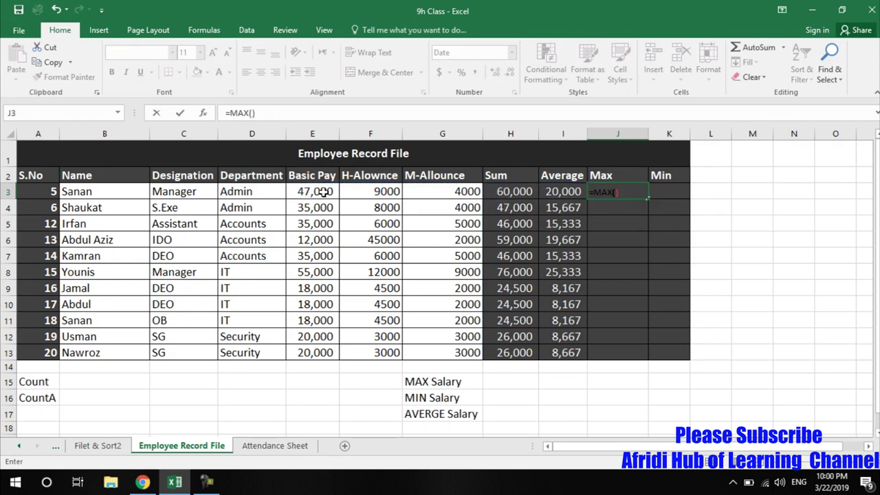
drag(318, 192, 424, 187)
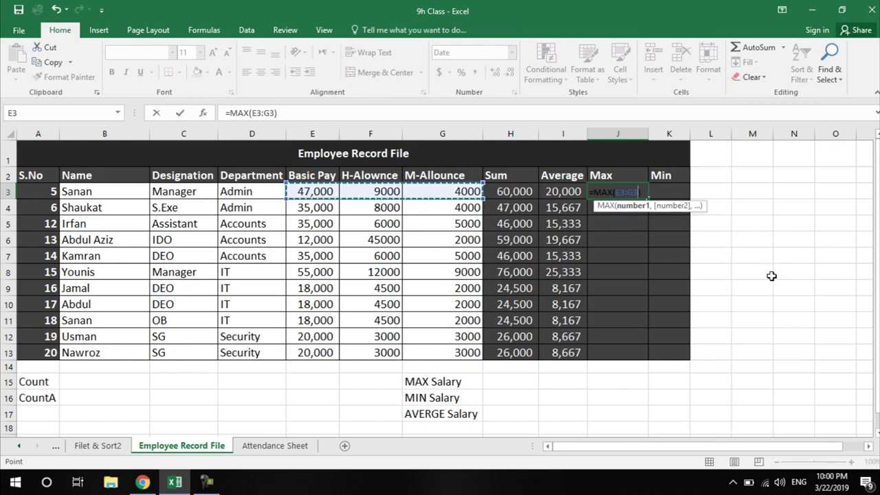
key(Return)
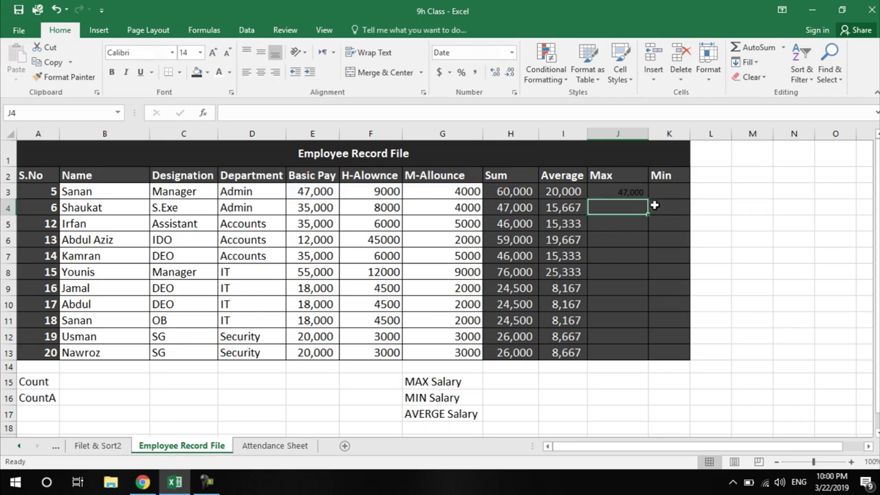
- Increase the font size of the Max and Min cells J3:K13 to 14 points
drag(620, 191, 664, 347)
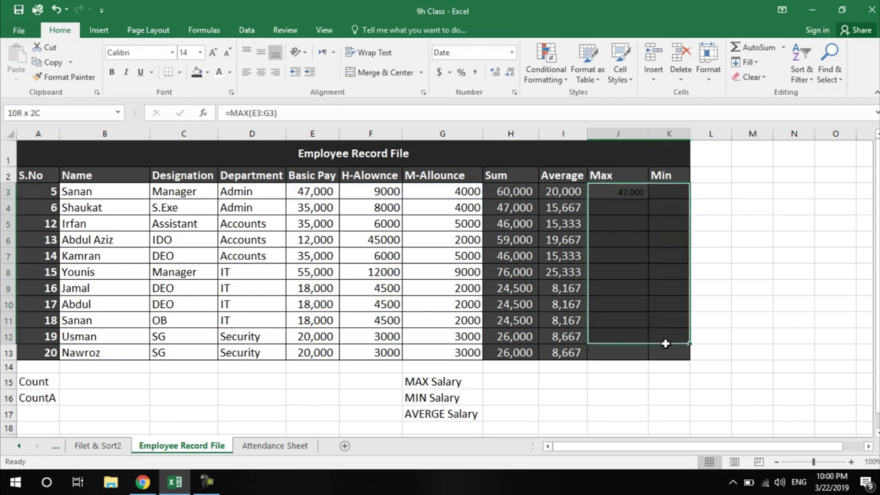
click(214, 54)
click(214, 54)
click(629, 194)
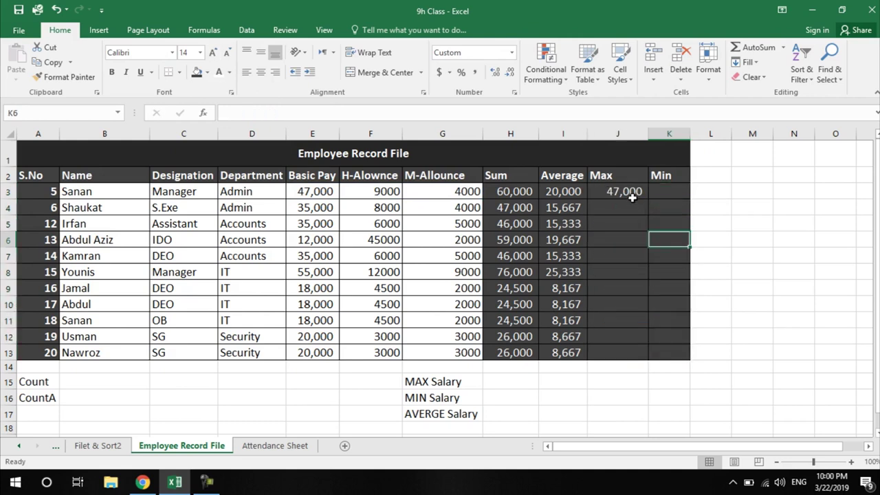
click(290, 206)
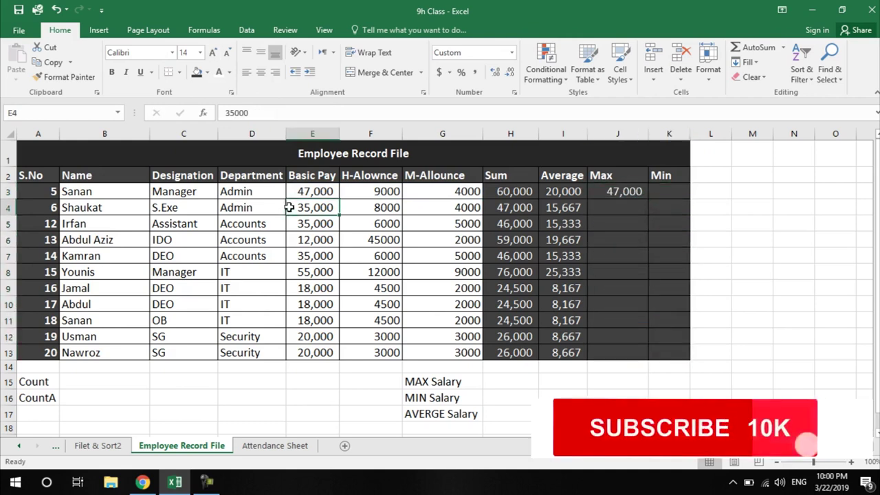
click(362, 207)
click(310, 208)
click(638, 195)
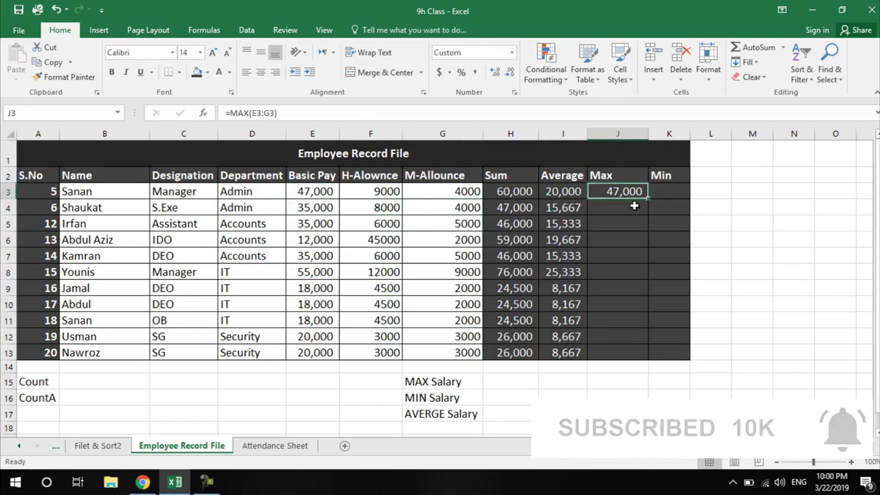
- Enter =MAX(E4:G4) in J4
key(Return)
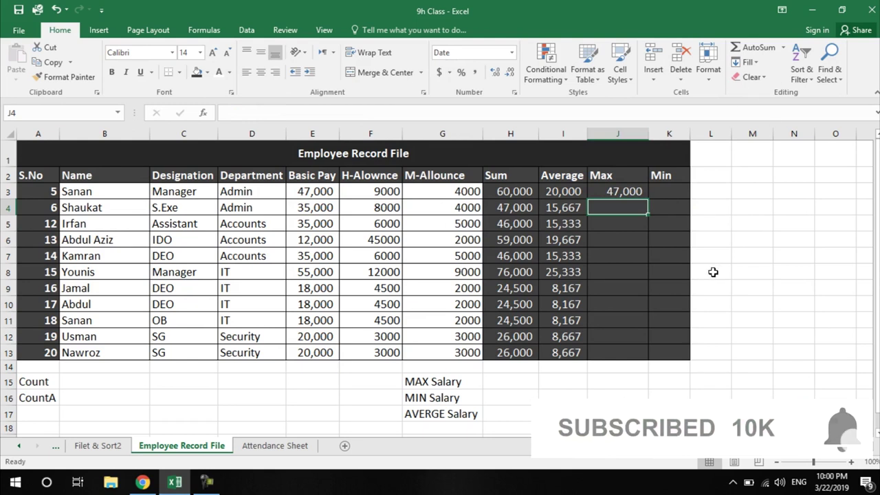
text(=)
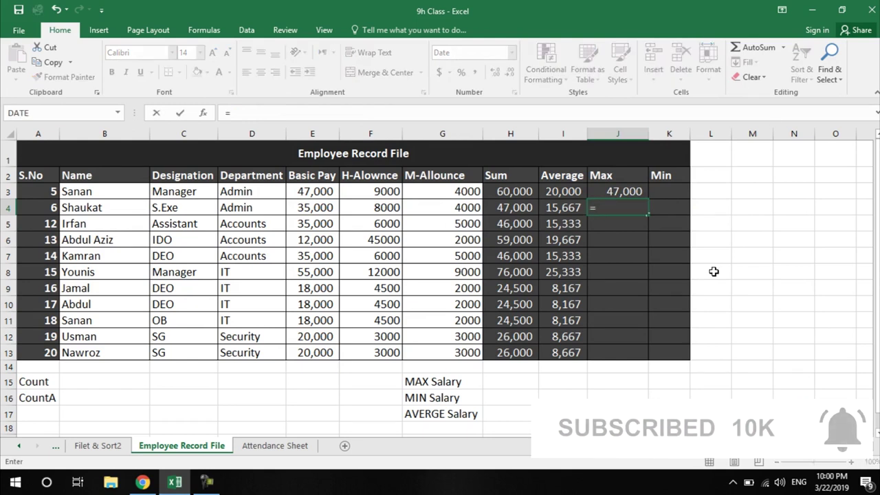
text(MAX)
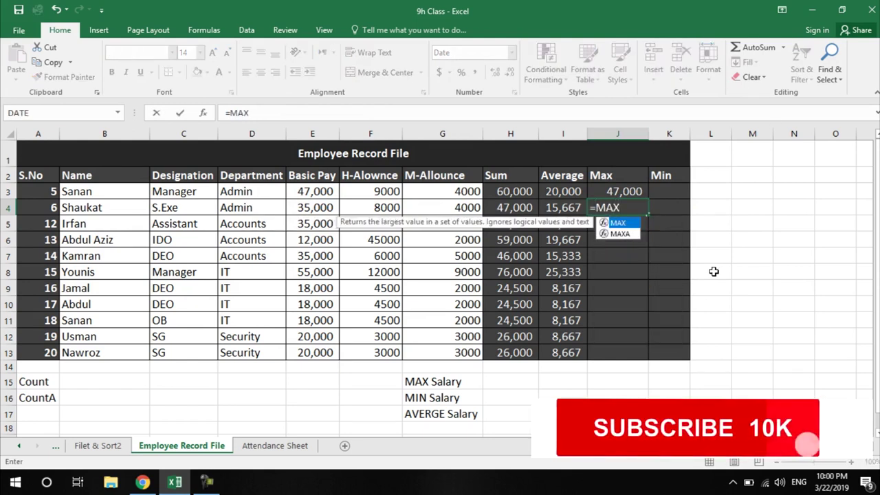
text(()
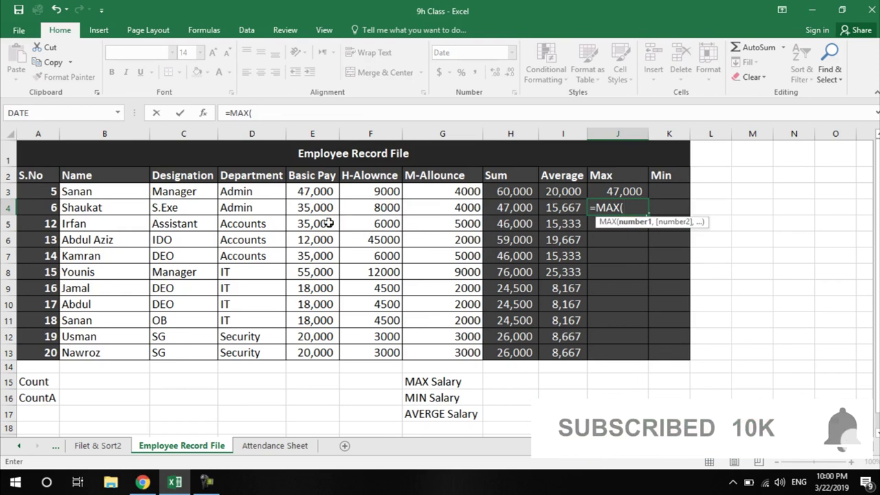
drag(305, 207, 434, 200)
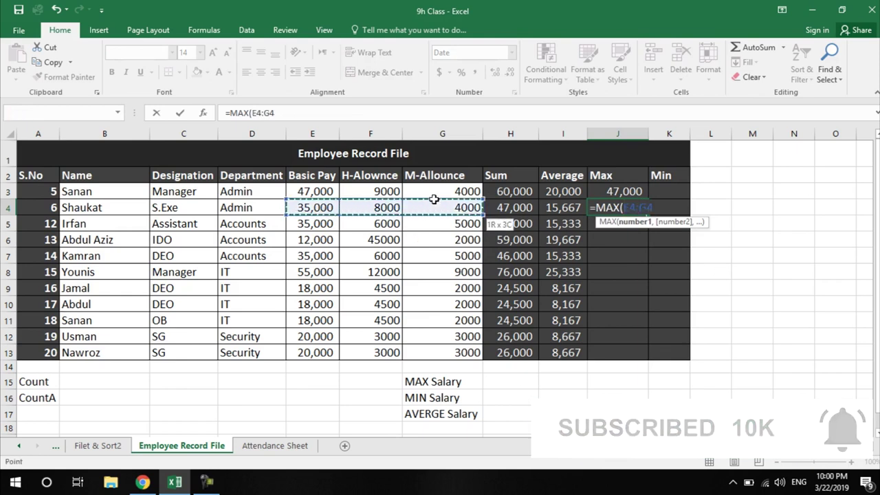
text())
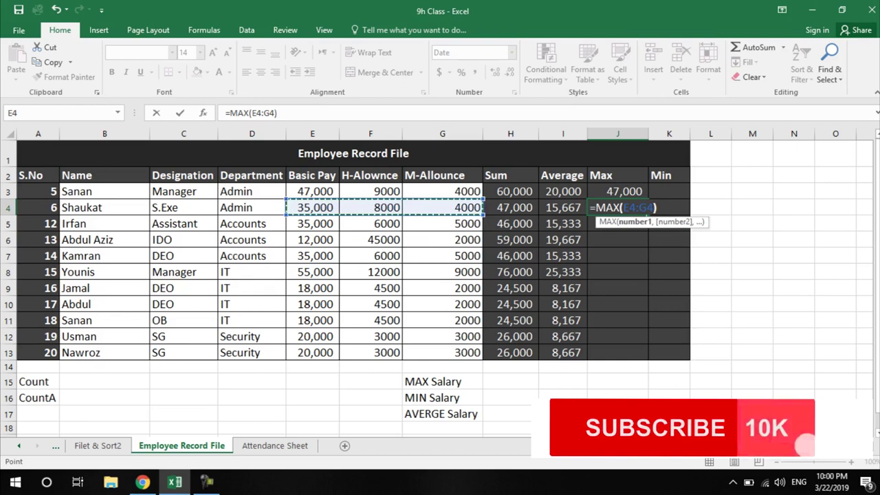
key(Return)
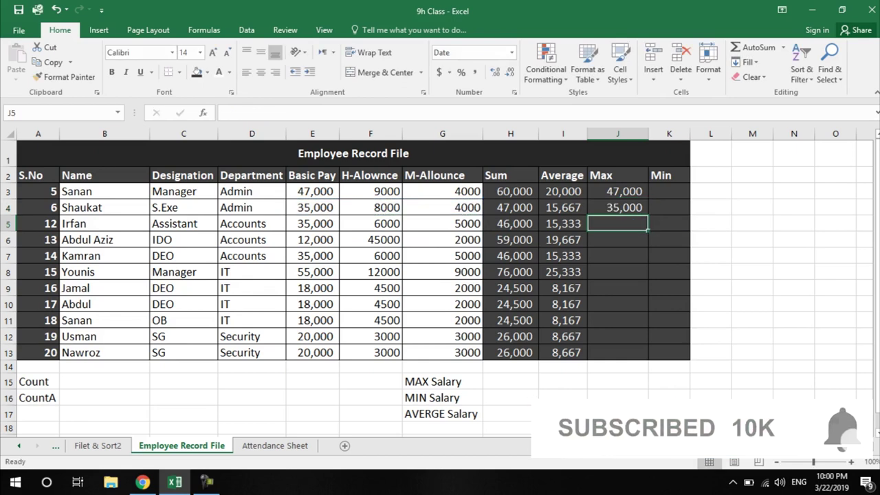
- Fill J4's MAX formula down to J13, listing highest pay from 18,000 to 55,000
click(618, 205)
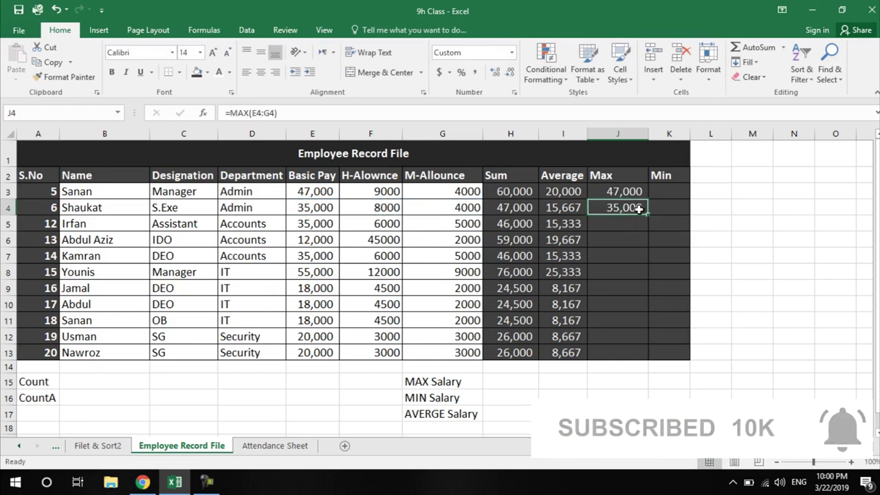
drag(638, 209, 637, 352)
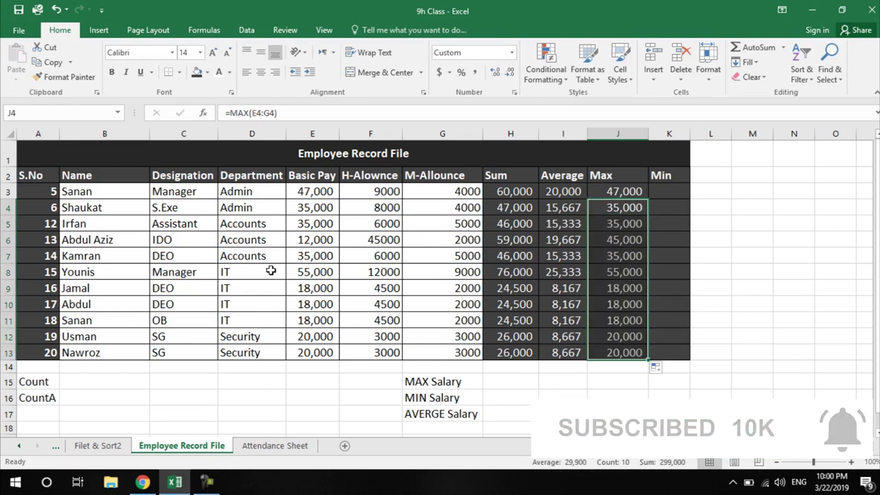
key(ctrl+z)
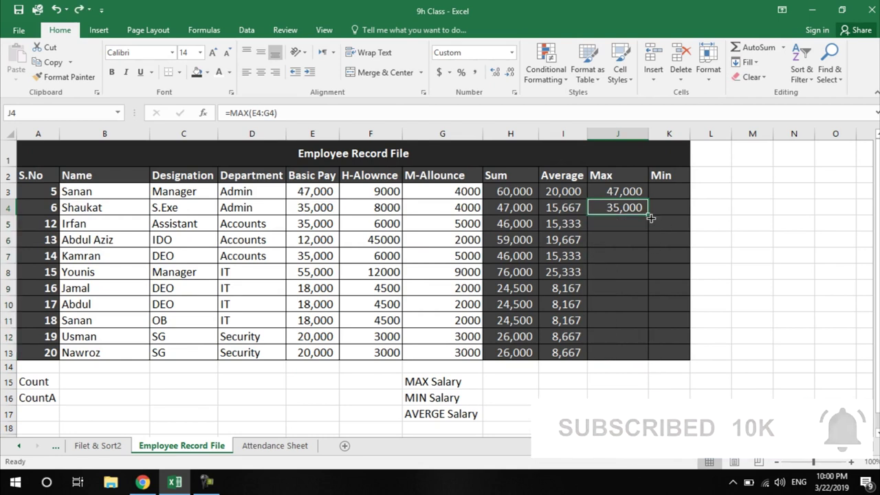
drag(651, 218, 648, 359)
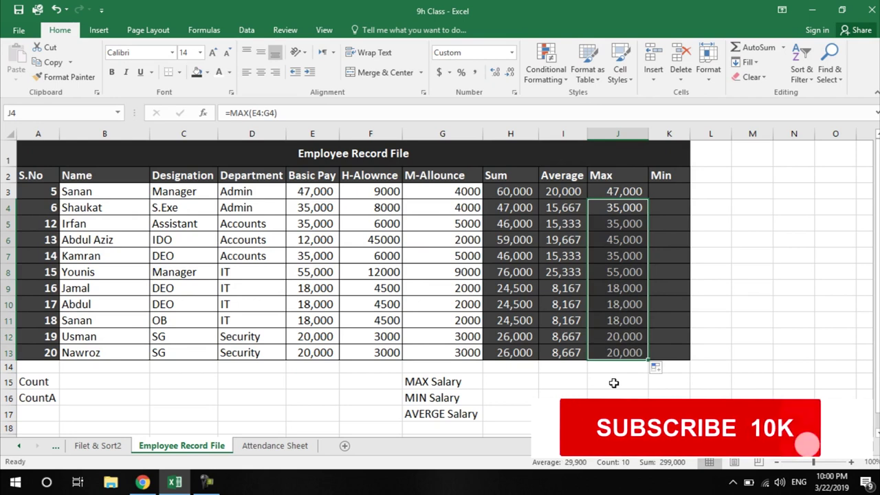
click(668, 196)
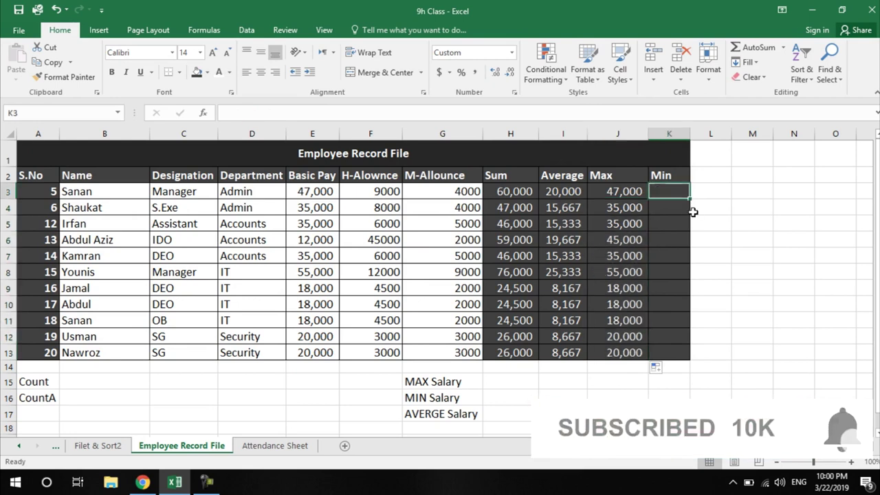
- Enter =MIN(E3:G3) in K3 via AutoSum Min, giving 4,000
click(783, 48)
click(758, 125)
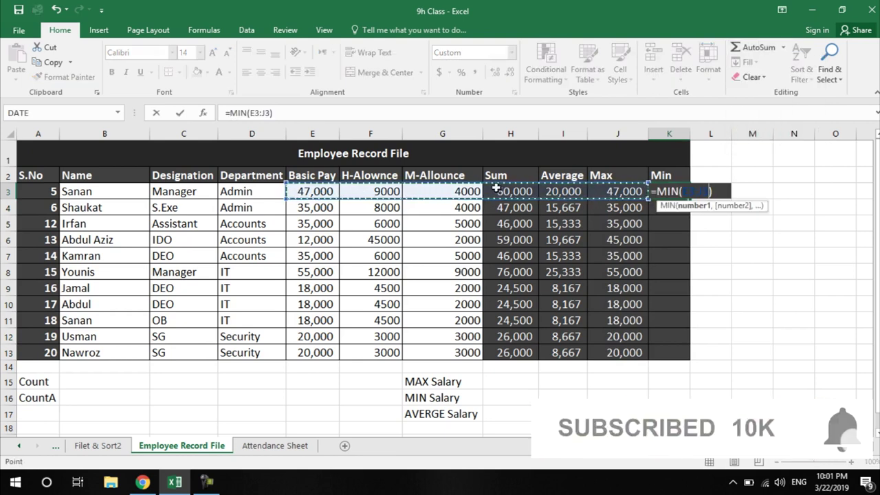
key(BackSpace)
key(BackSpace)
key(BackSpace)
key(Delete)
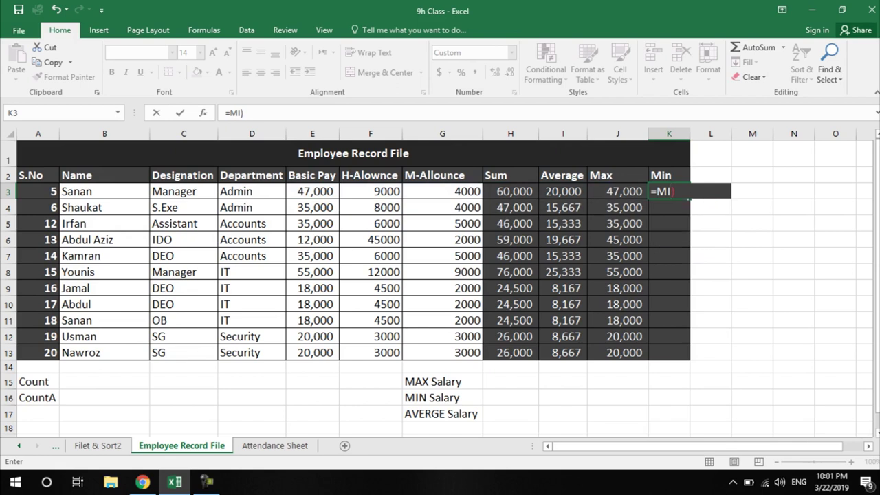
text(N()
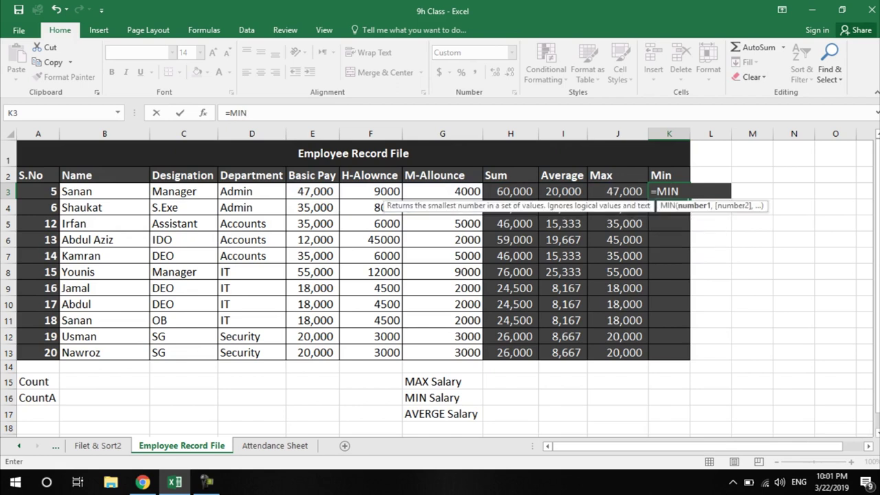
drag(307, 193, 474, 191)
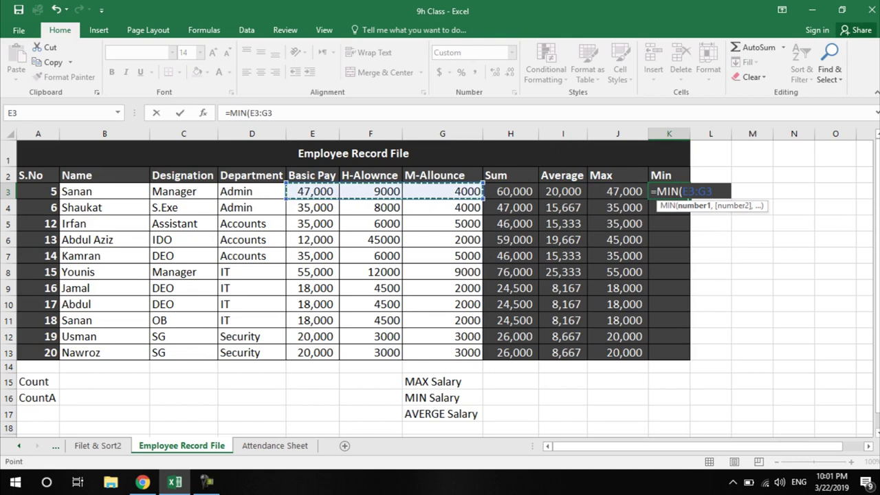
text())
key(Return)
- Fill K3's MIN formula down to K13, showing lowest pay from 2,000 to 9,000
click(675, 194)
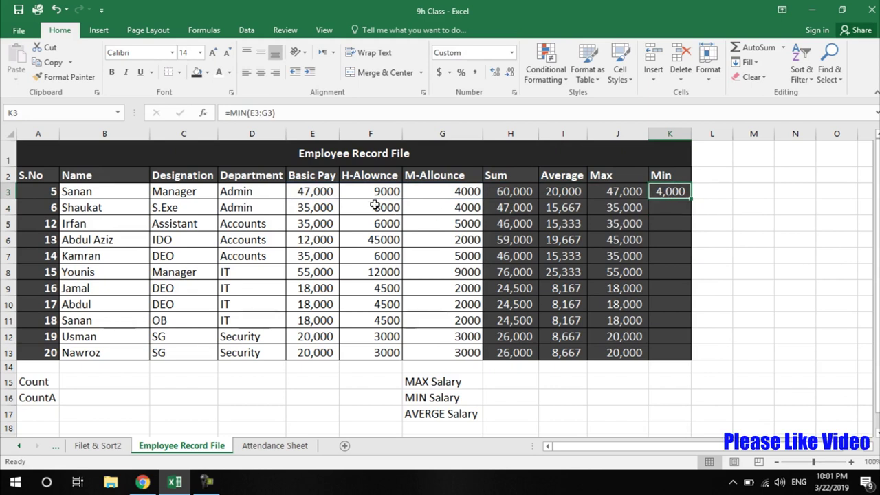
drag(691, 199, 695, 220)
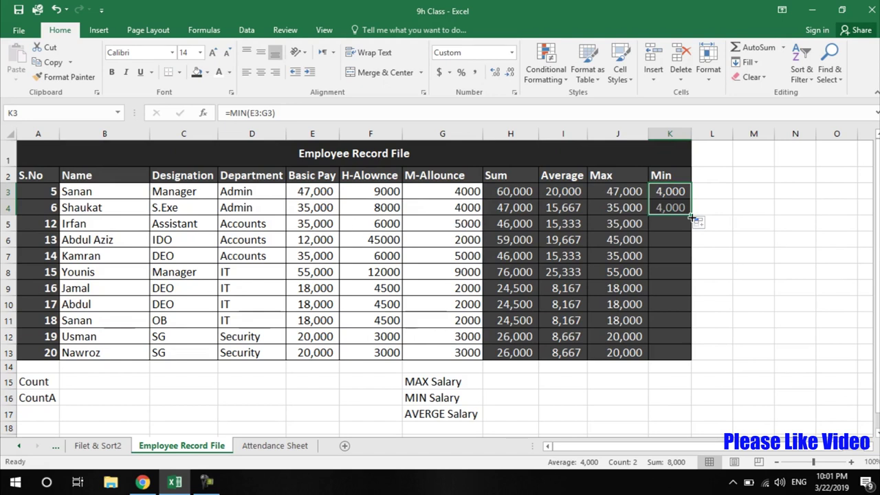
drag(691, 217, 691, 229)
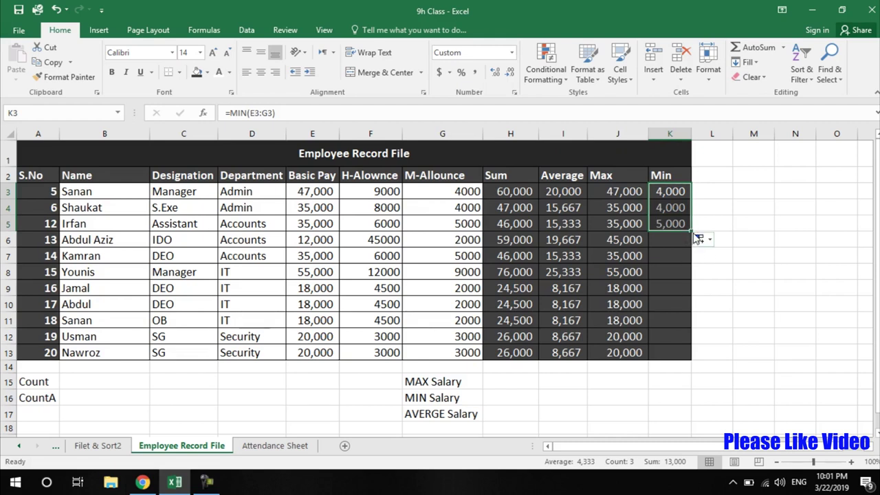
double_click(694, 232)
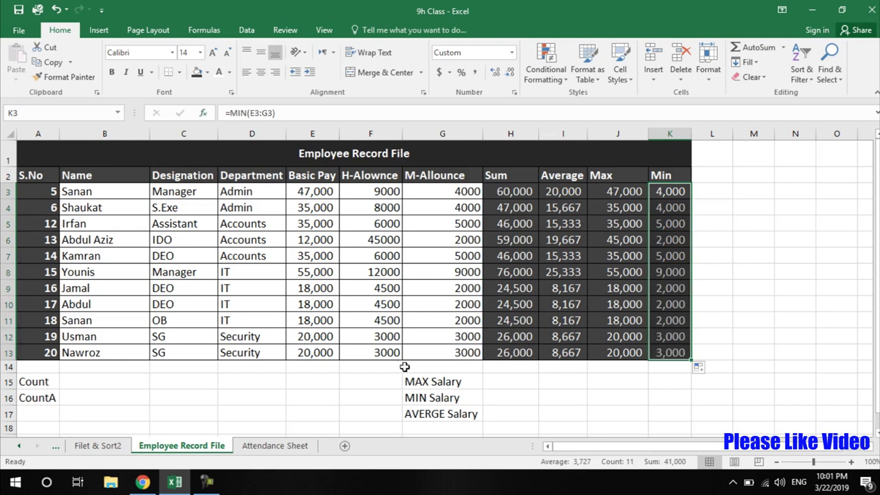
scroll(422, 371, down, 1)
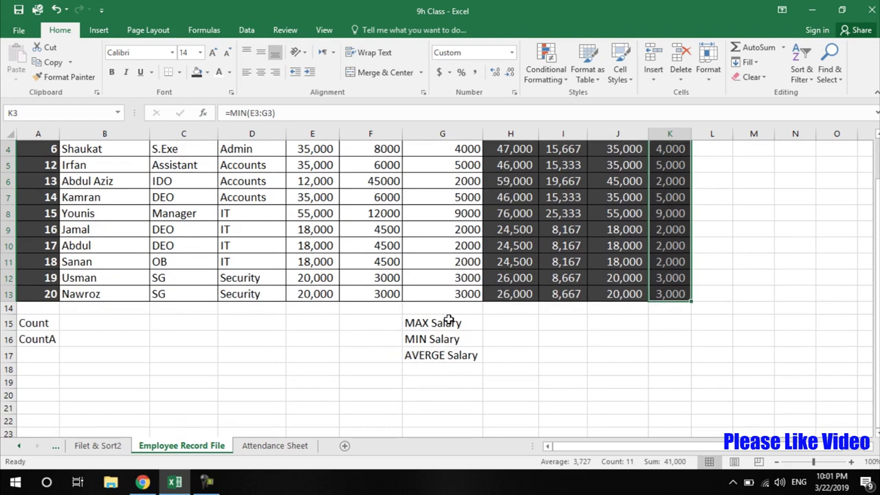
scroll(448, 321, up, 1)
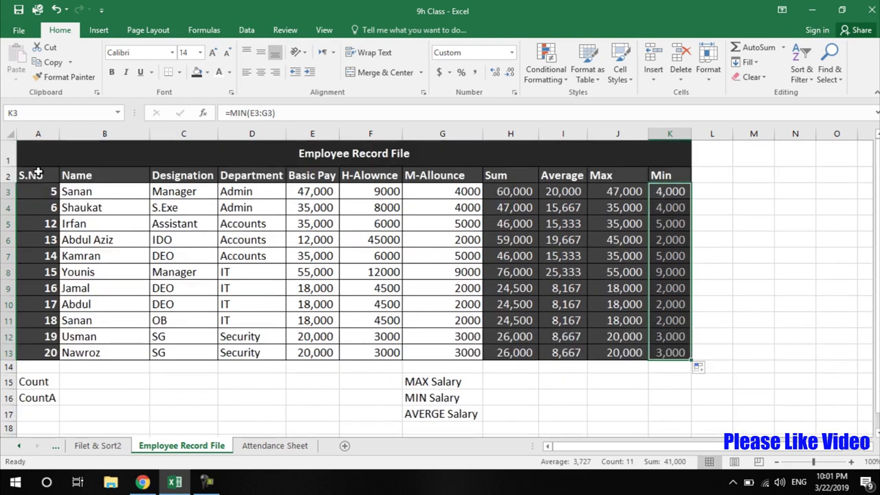
click(517, 180)
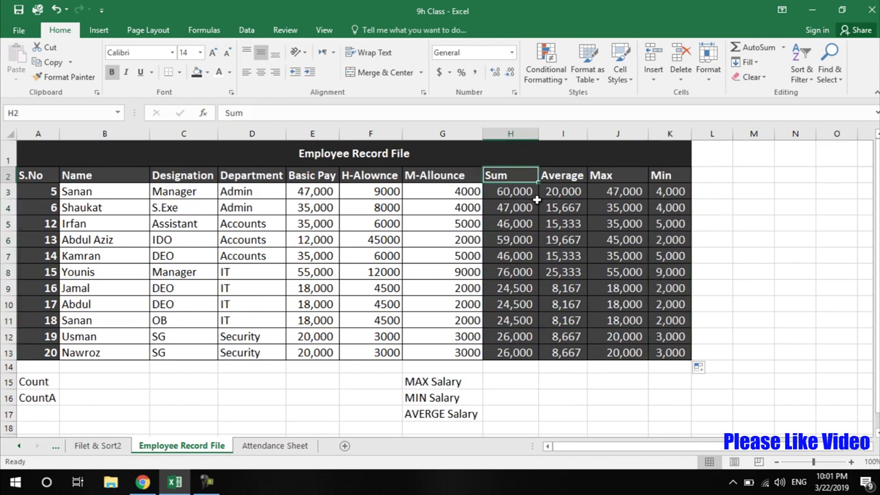
- Replace the H2 header 'Sum' with 'Total Pay'
text(Total)
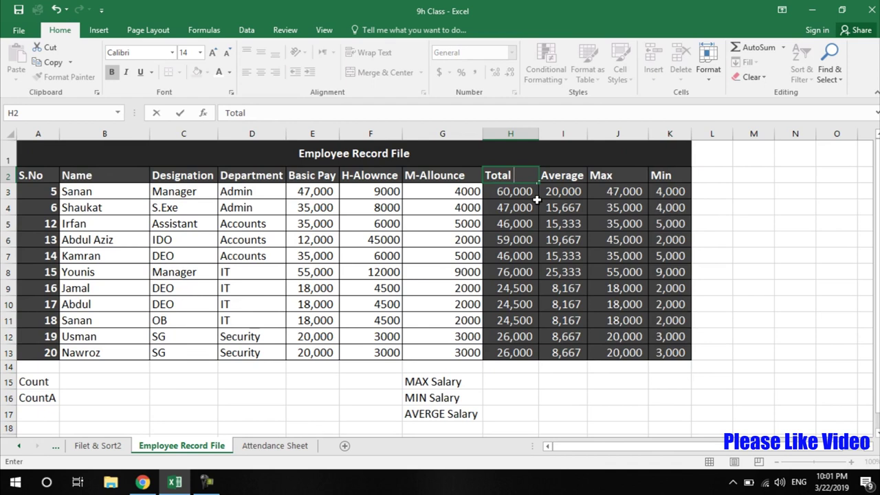
text( Pay)
key(Return)
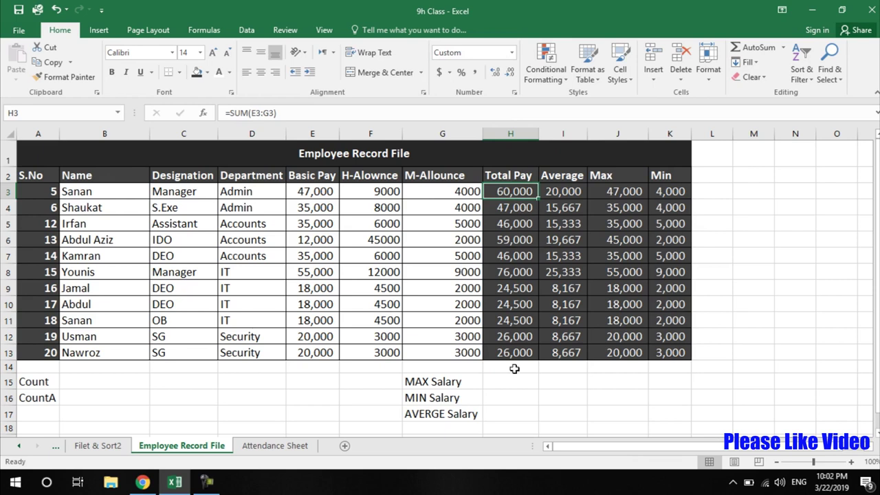
click(487, 375)
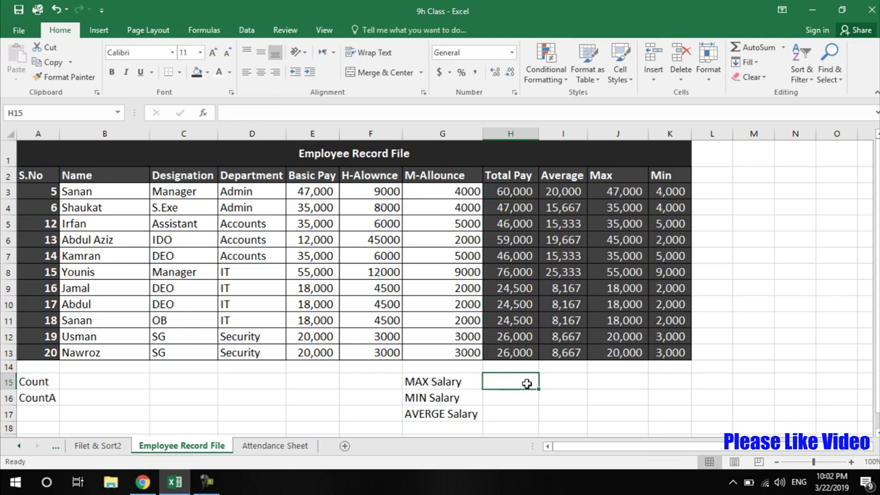
- Put a MAX formula over H3:H13 in the MAX Salary cell H15, giving 76,000
text(=MAX)
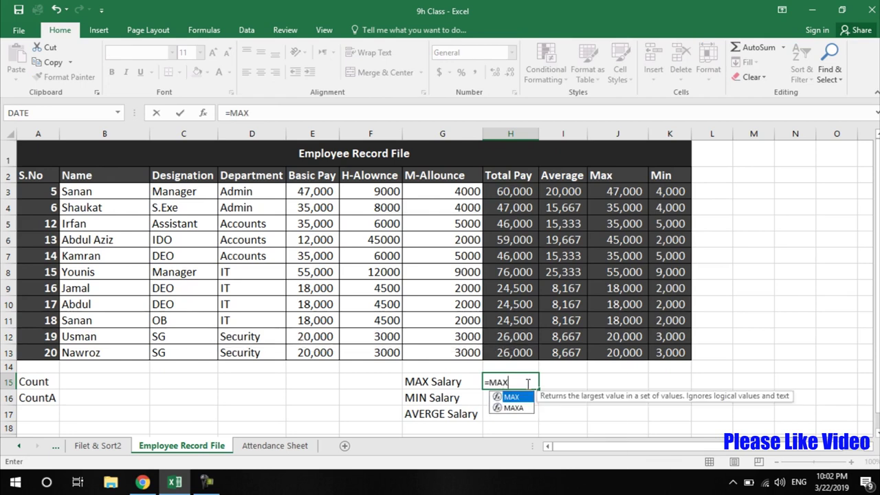
text(()
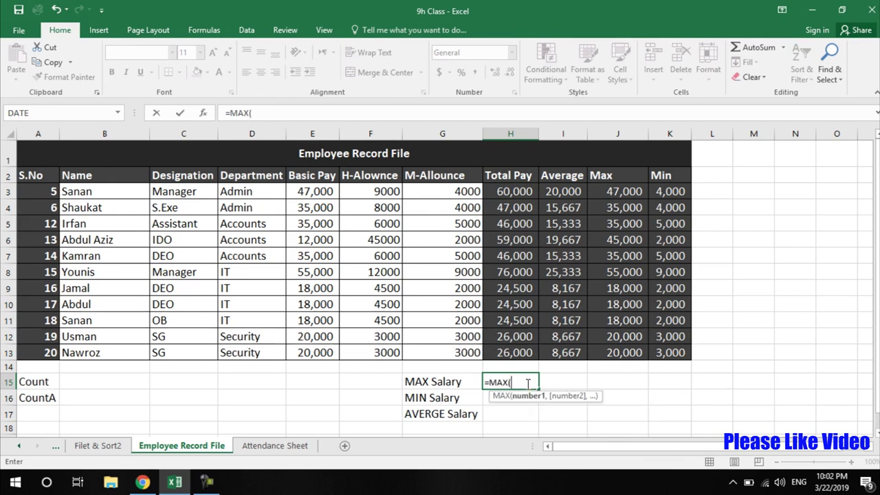
drag(521, 192, 513, 349)
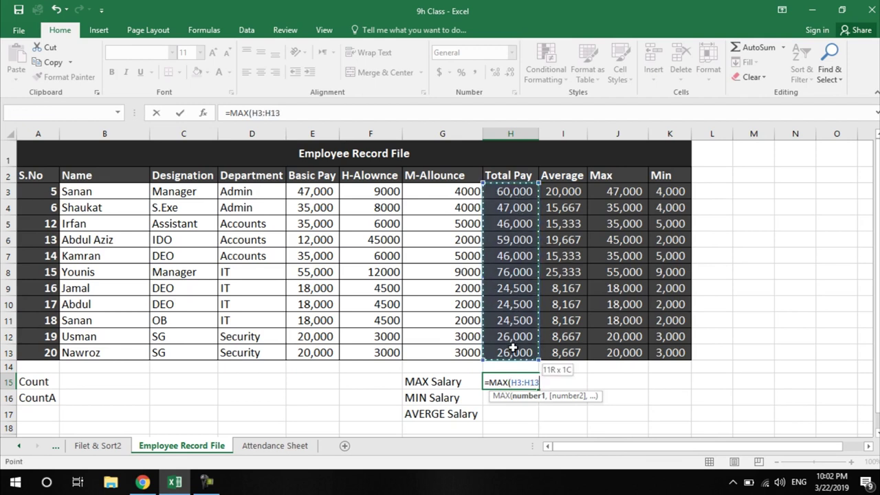
text())
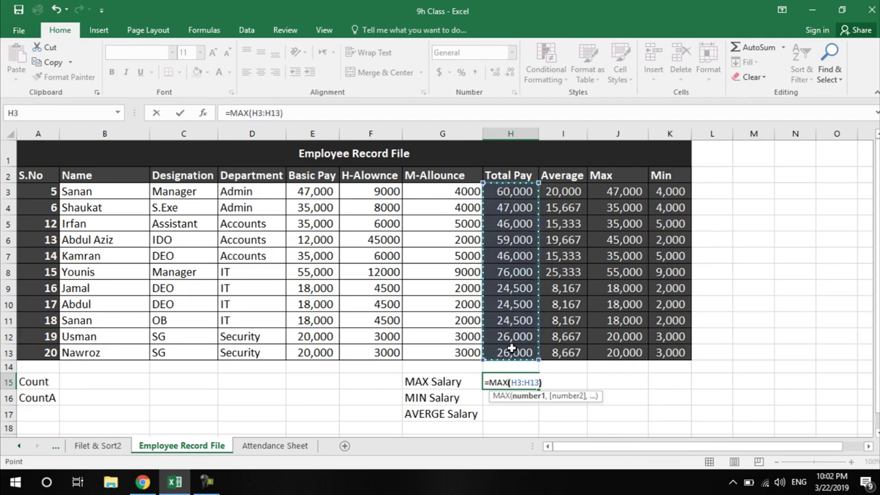
key(Return)
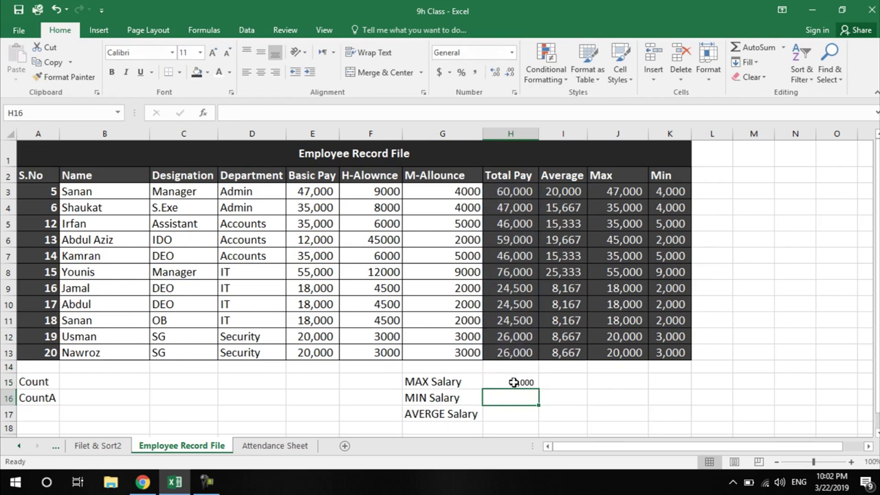
click(514, 382)
click(514, 271)
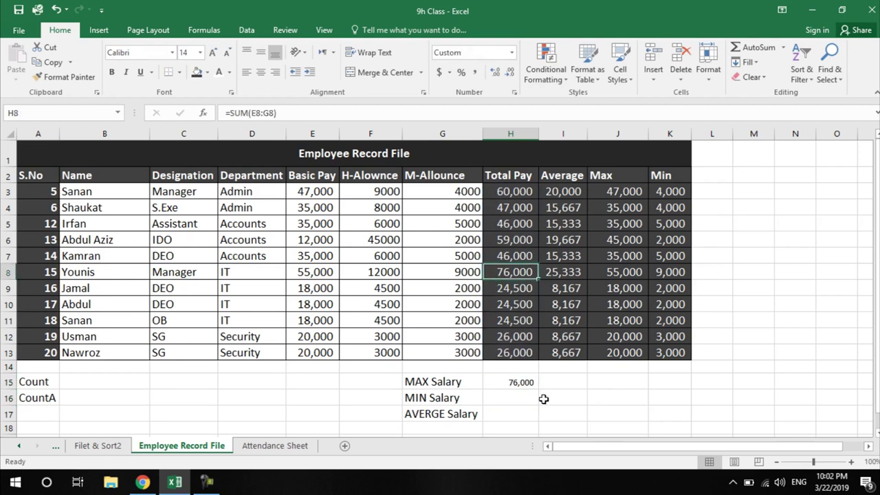
click(514, 380)
key(Delete)
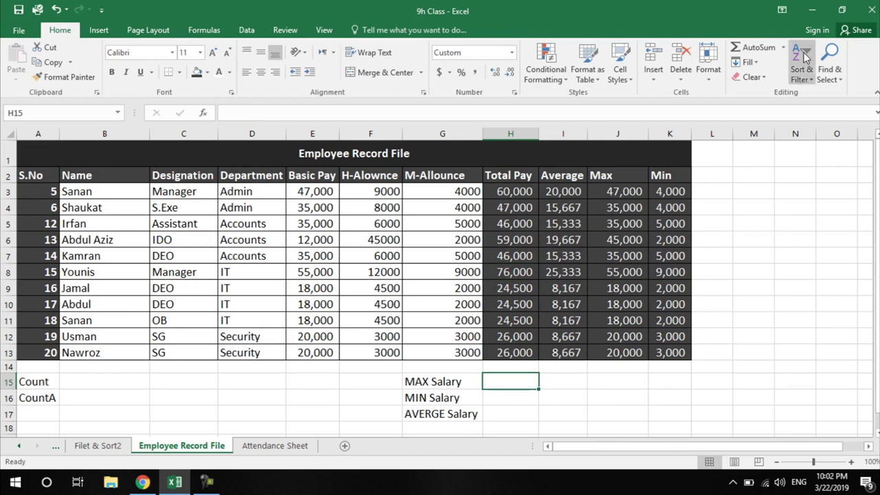
click(783, 53)
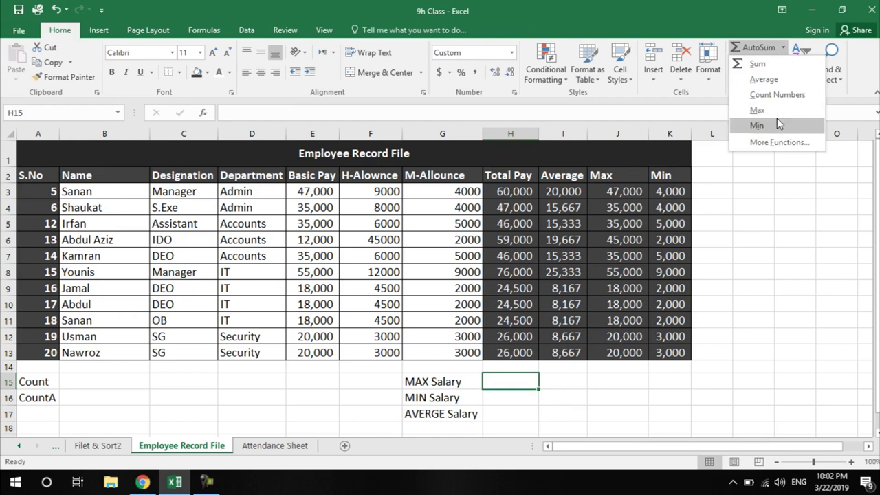
click(776, 109)
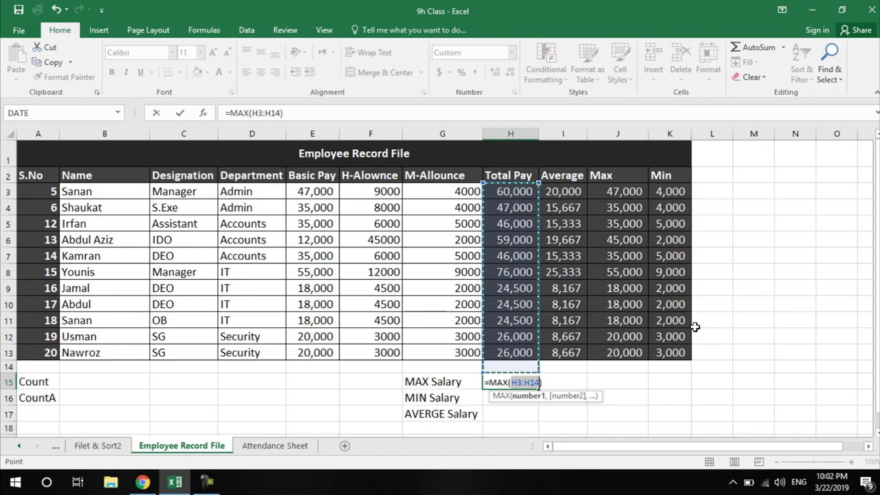
key(Return)
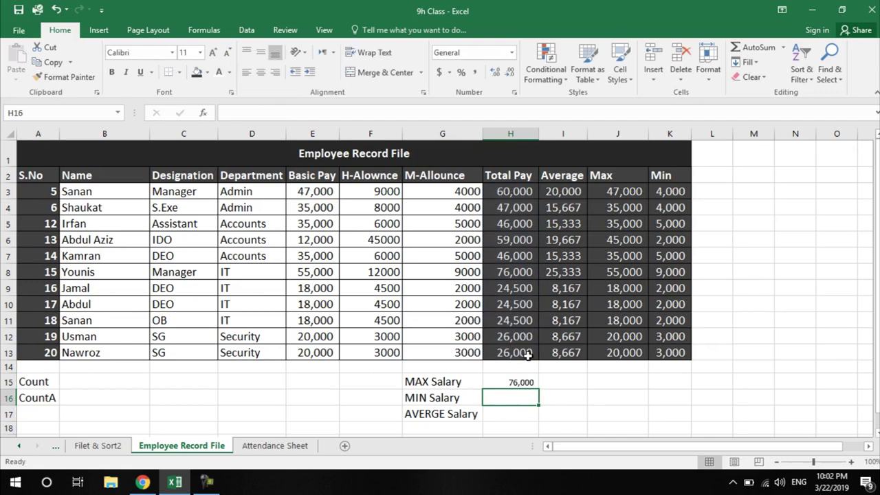
- Put a MIN formula over H3:H13 in the MIN Salary cell H16, giving 24,500
click(783, 47)
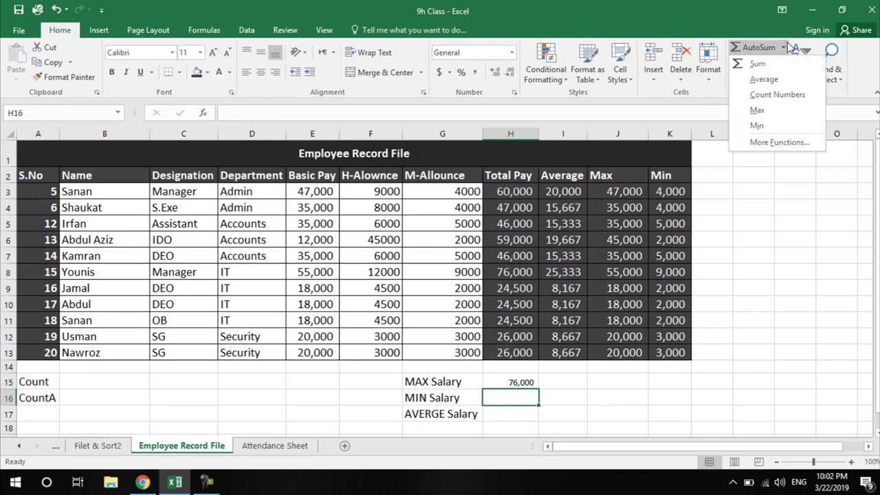
click(769, 126)
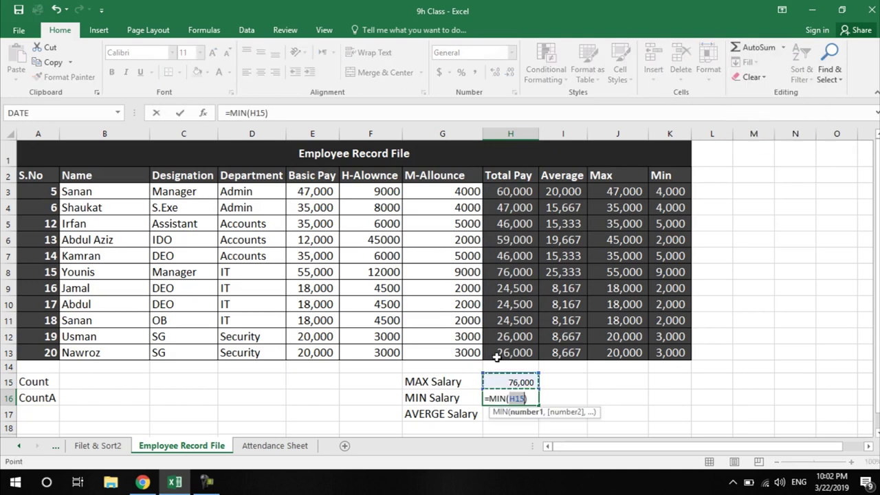
key(BackSpace)
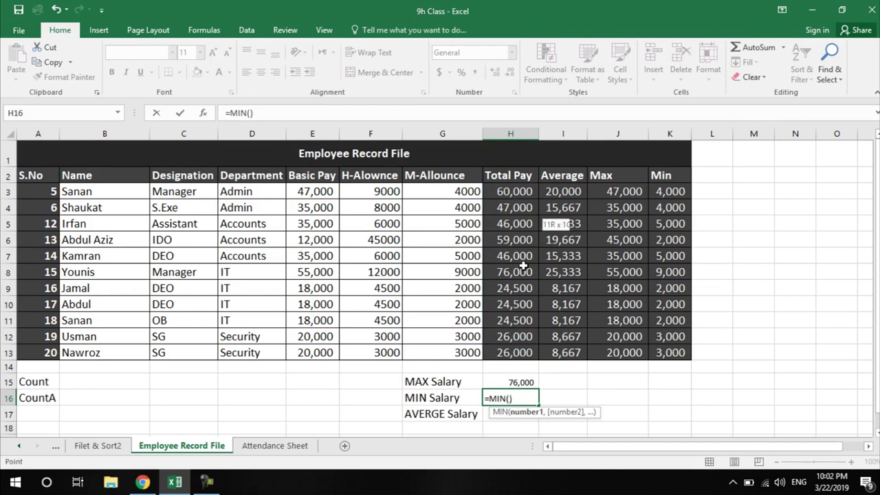
drag(517, 193, 520, 345)
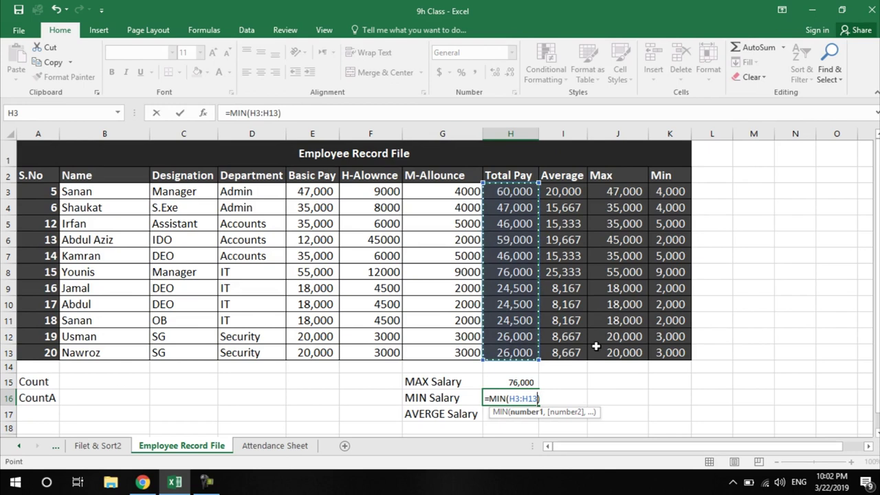
key(Return)
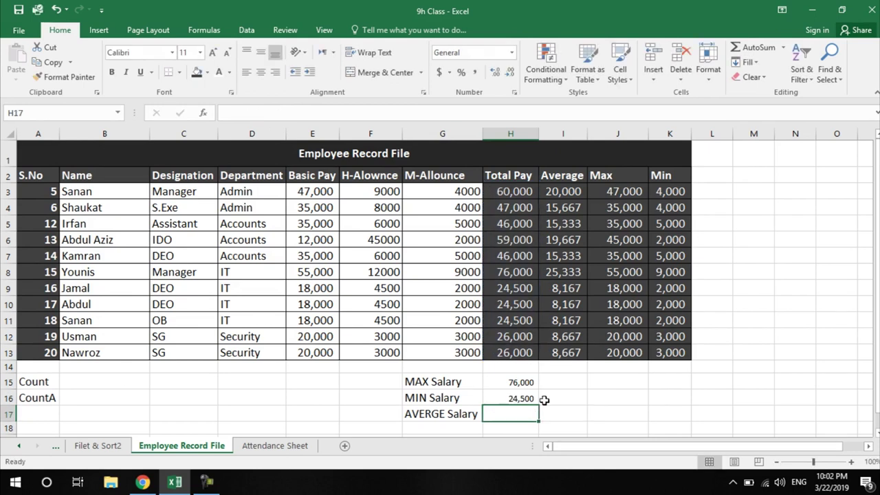
click(520, 320)
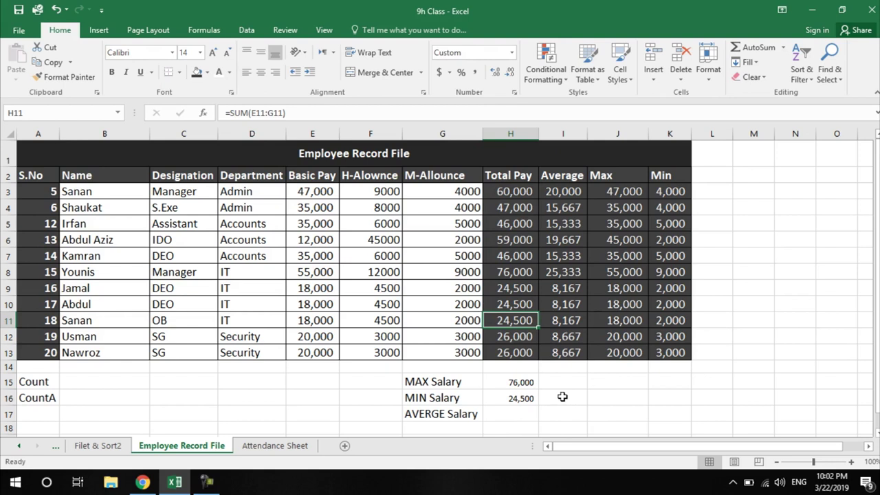
- Enter =AVERAGE(H3:H13) beside AVERGE Salary in H17, showing 41,773
click(519, 192)
drag(517, 192, 514, 352)
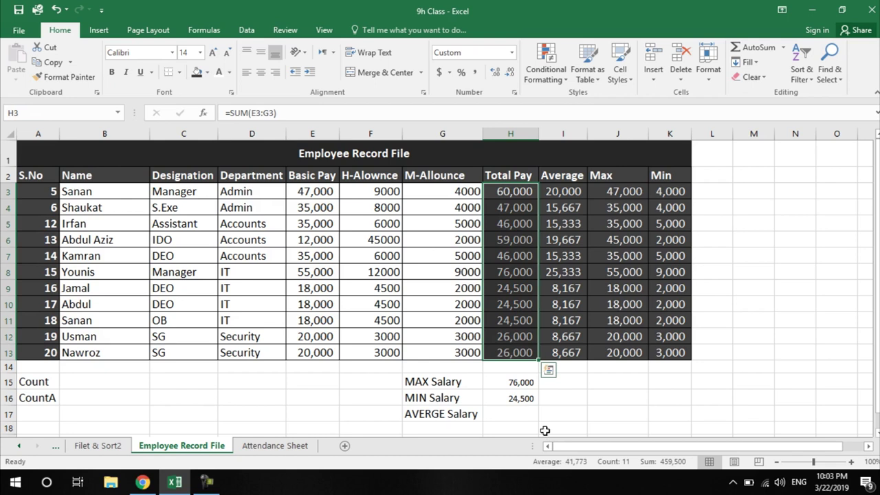
click(512, 415)
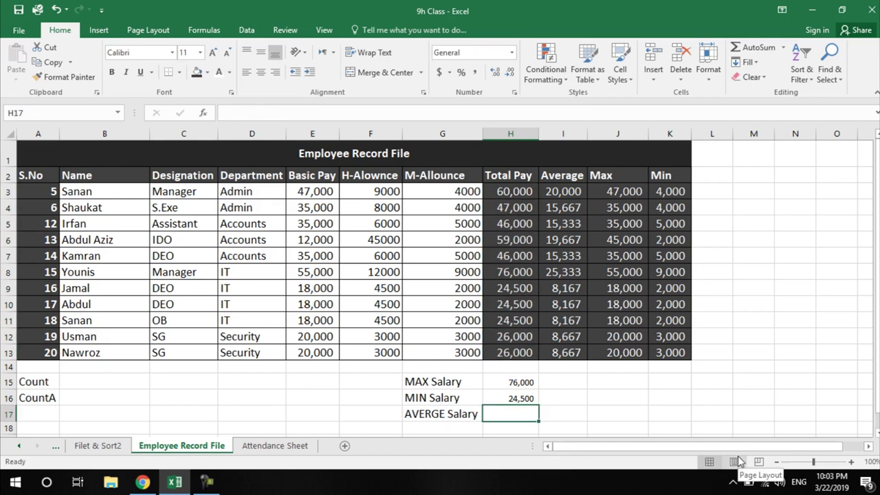
text(=average()
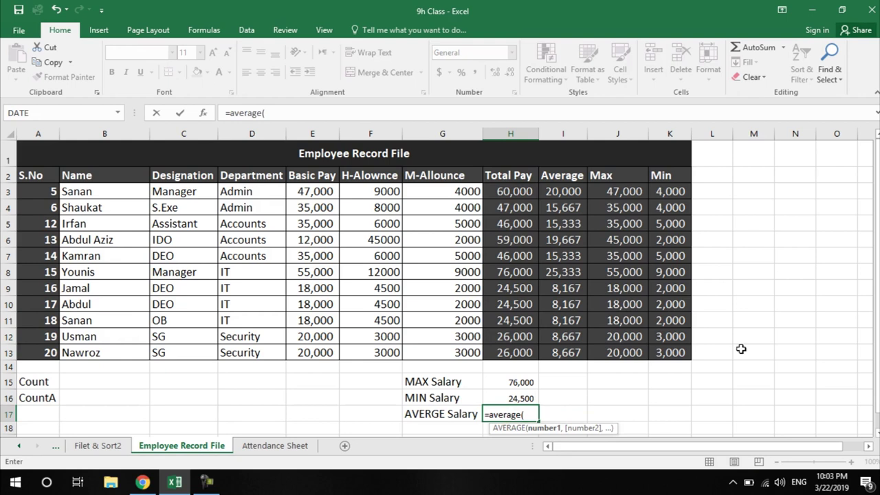
drag(506, 192, 504, 350)
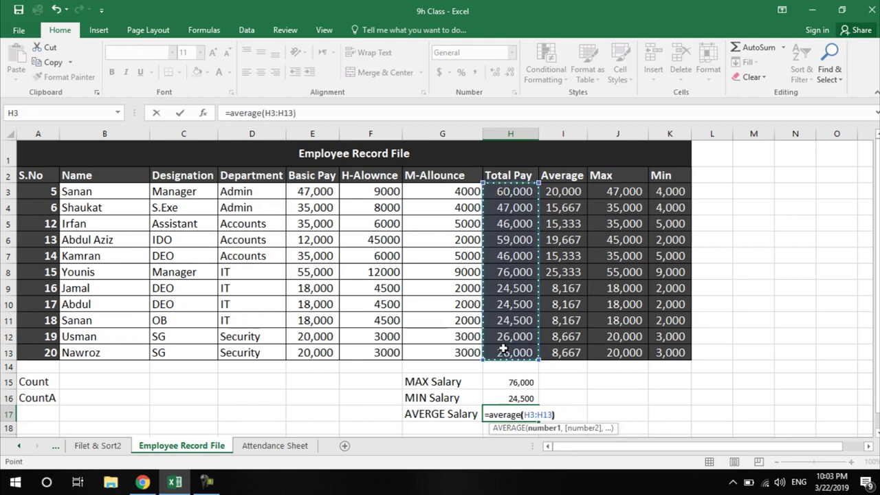
key(Return)
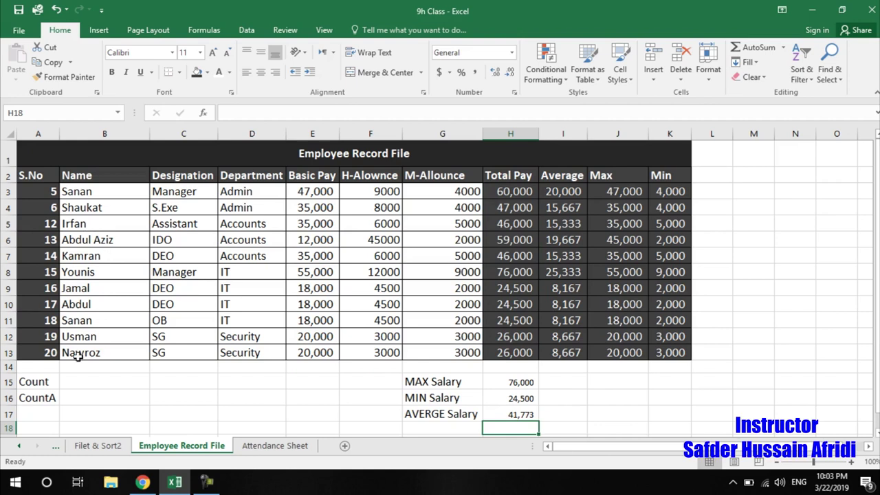
click(88, 383)
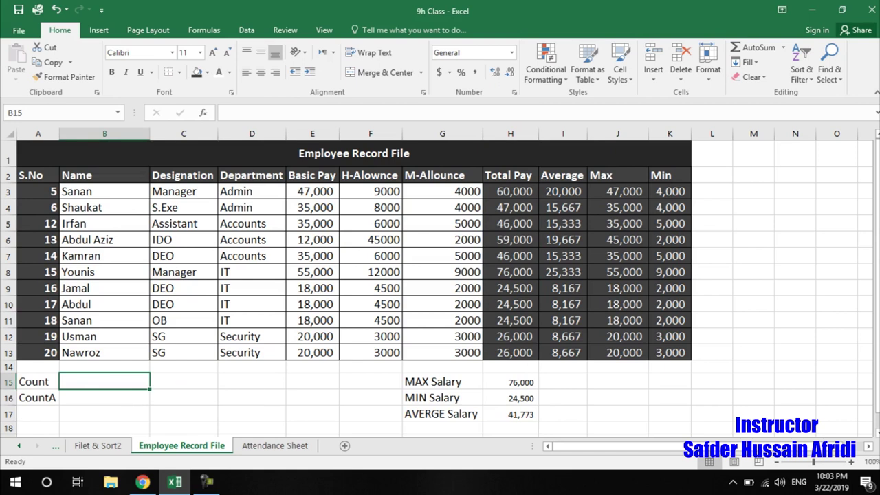
click(784, 47)
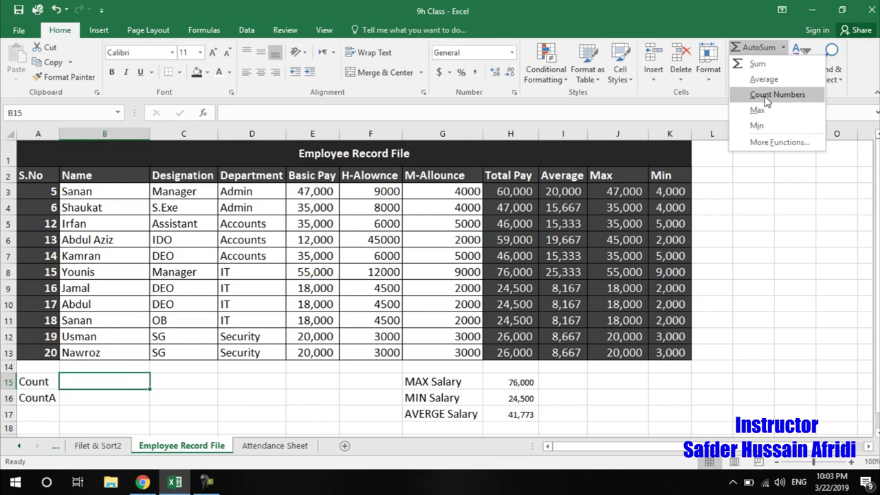
click(212, 389)
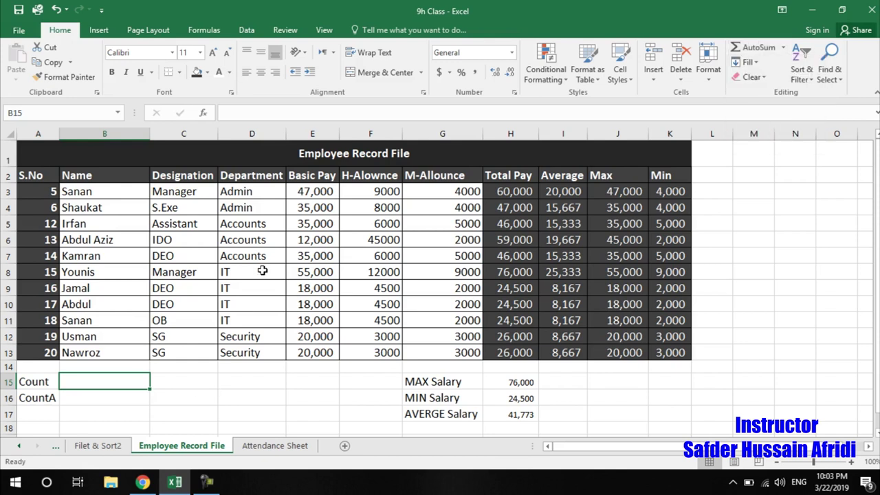
drag(304, 190, 303, 347)
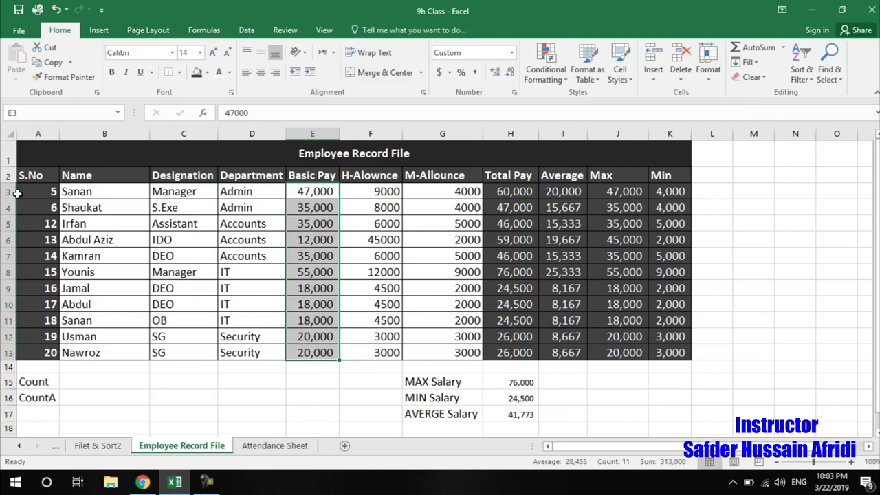
click(316, 220)
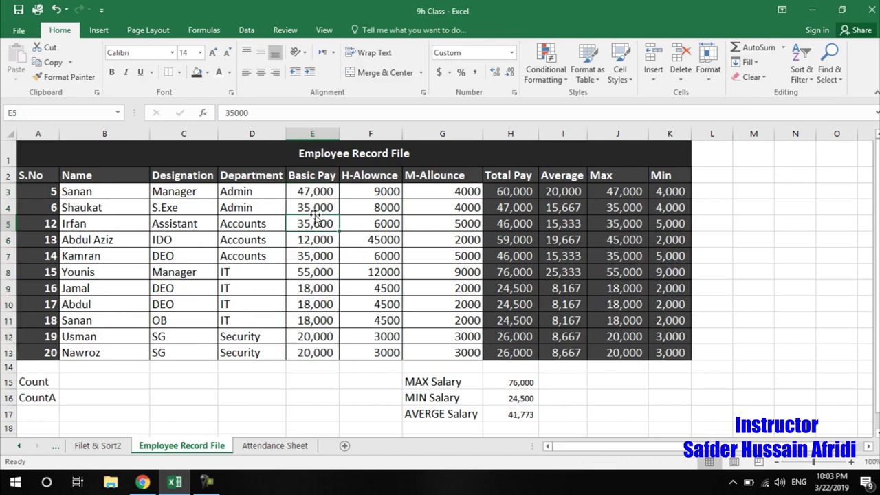
drag(315, 194, 320, 350)
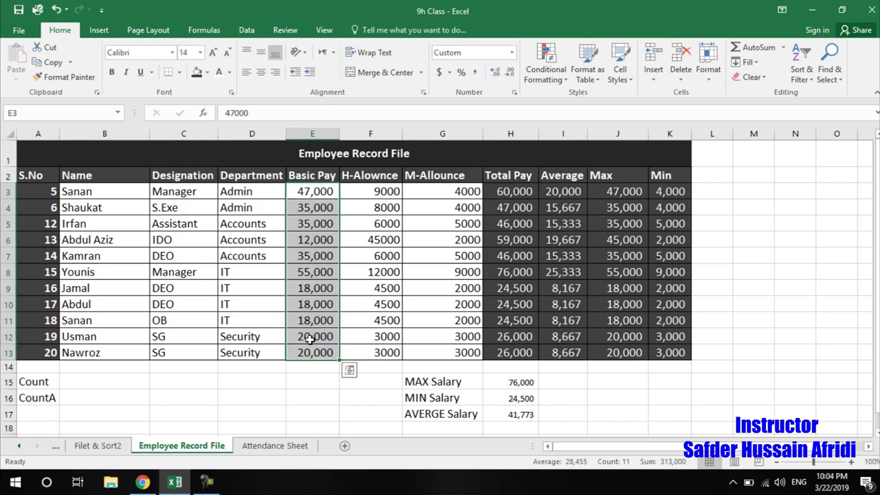
- Enter =COUNT(A3:A13) in B15, swapping a mistaken E3:E13 range, giving 11
click(117, 384)
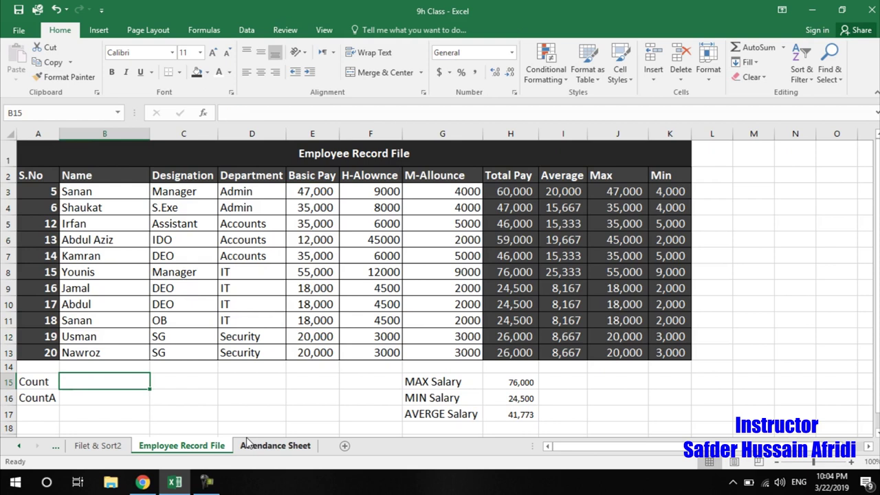
text(=)
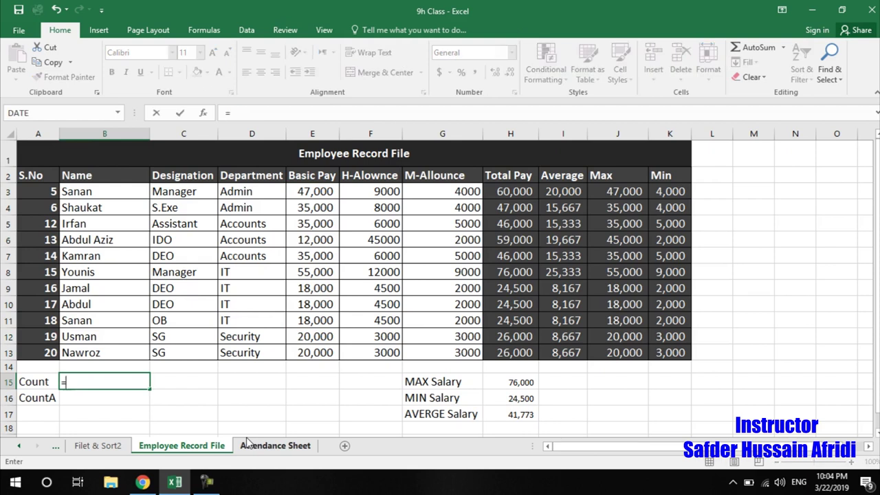
text(coun)
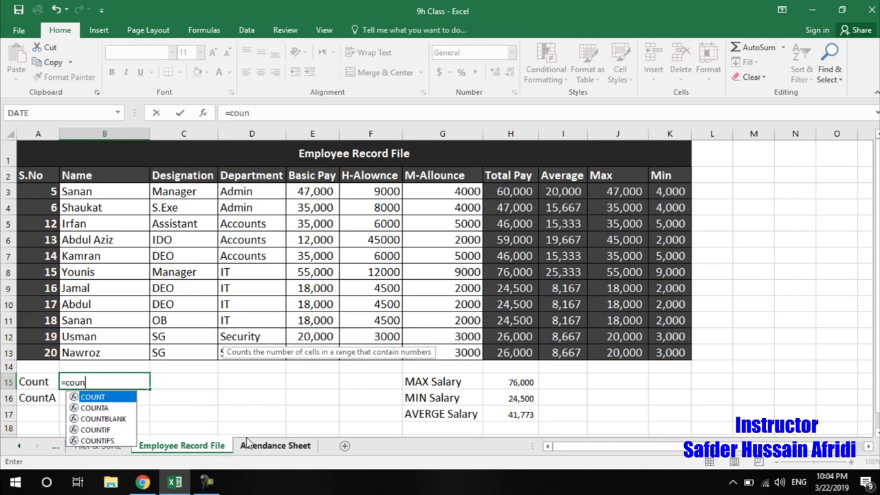
text(t()
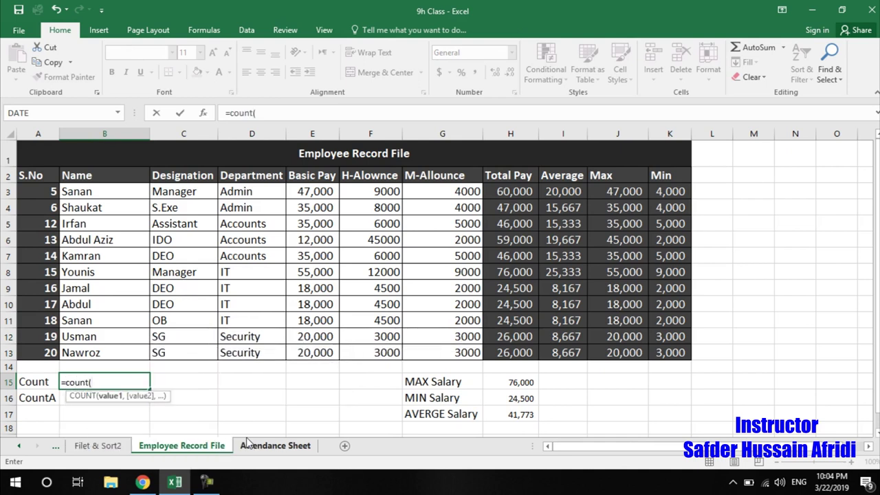
drag(322, 191, 305, 352)
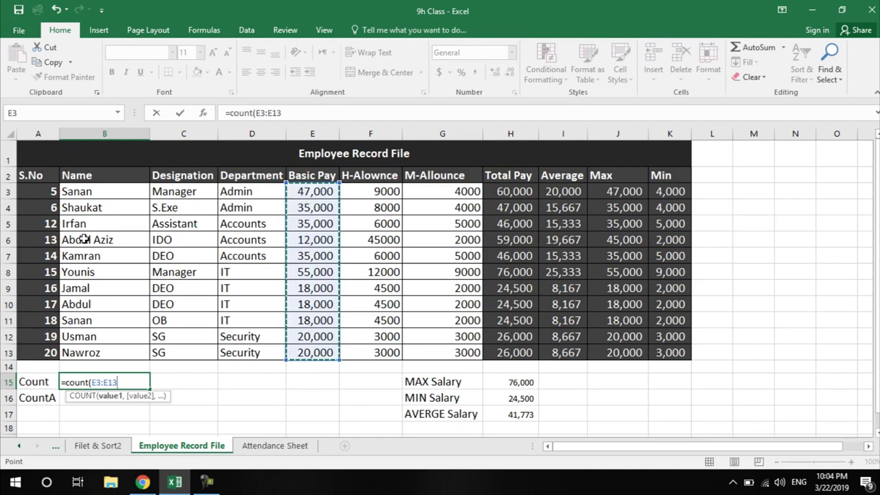
key(BackSpace)
key(BackSpace)
key(BackSpace)
key(BackSpace)
key(BackSpace)
key(BackSpace)
drag(46, 195, 35, 352)
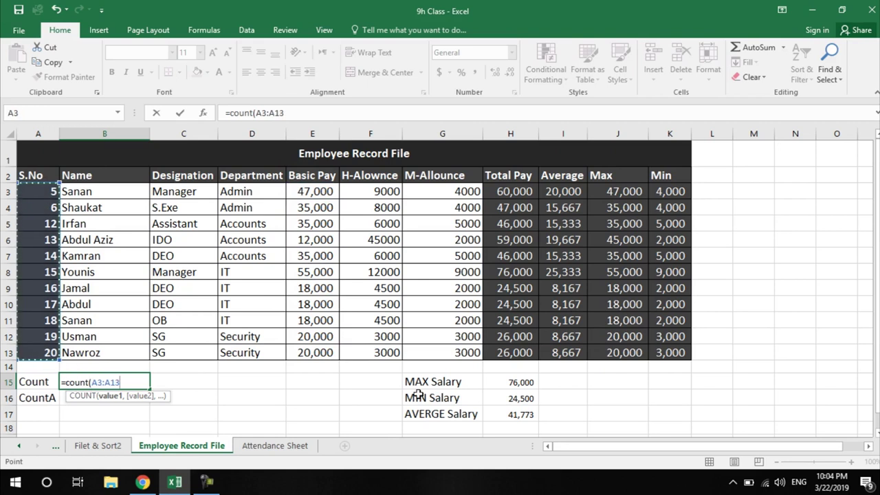
text())
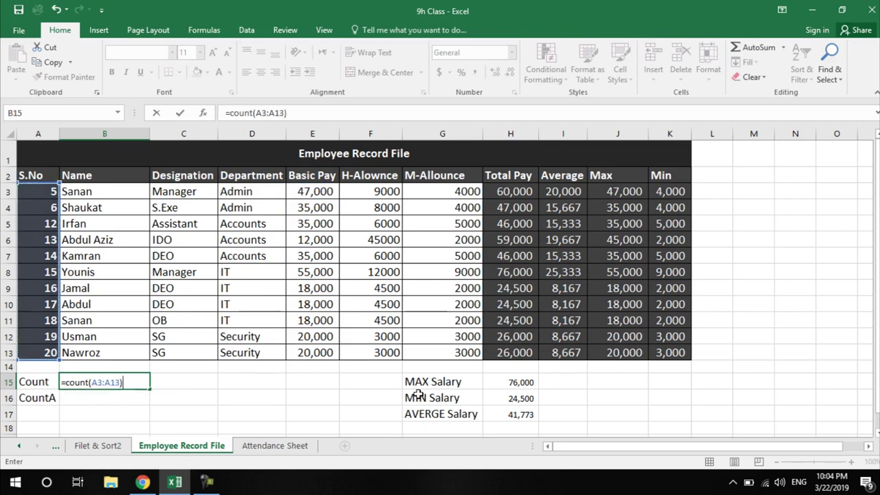
key(Return)
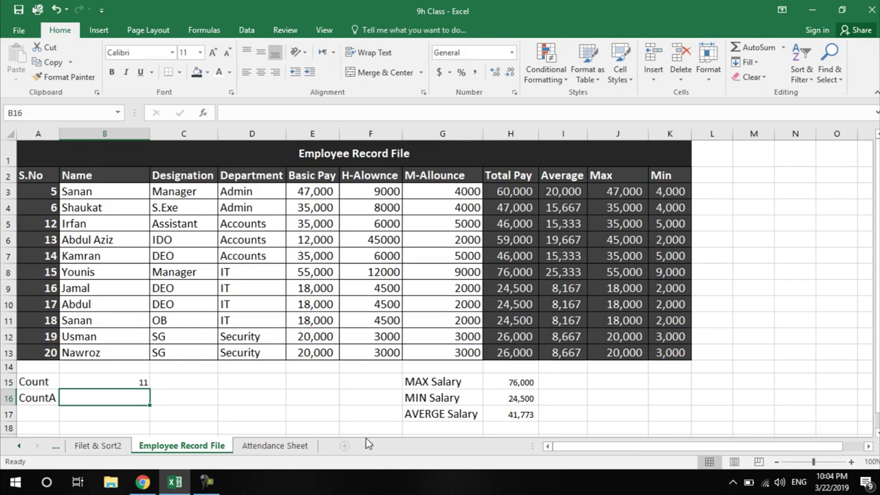
drag(38, 190, 32, 353)
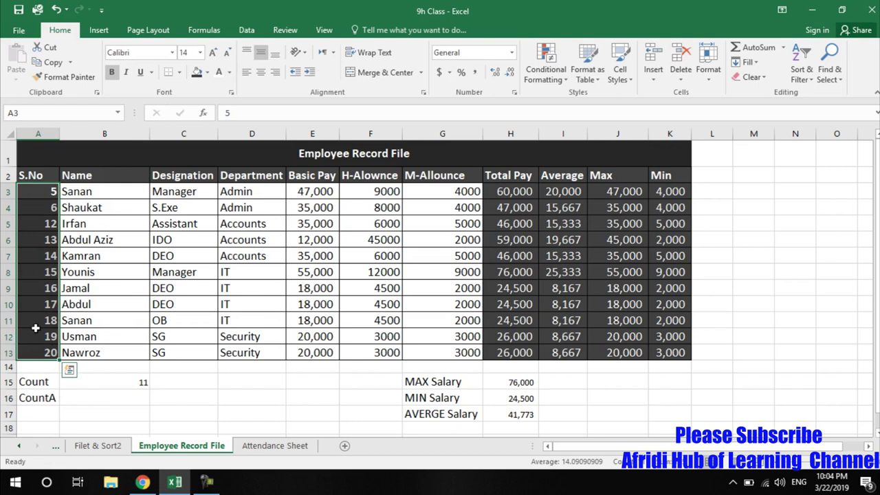
click(46, 272)
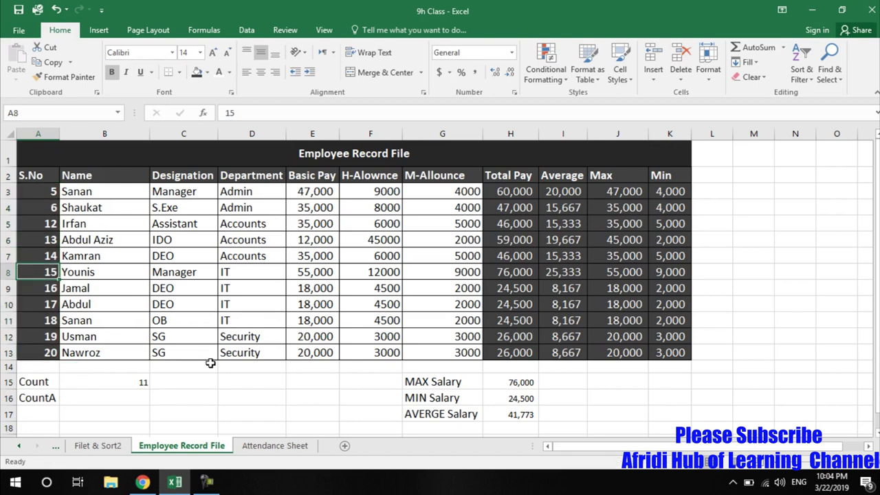
text(j)
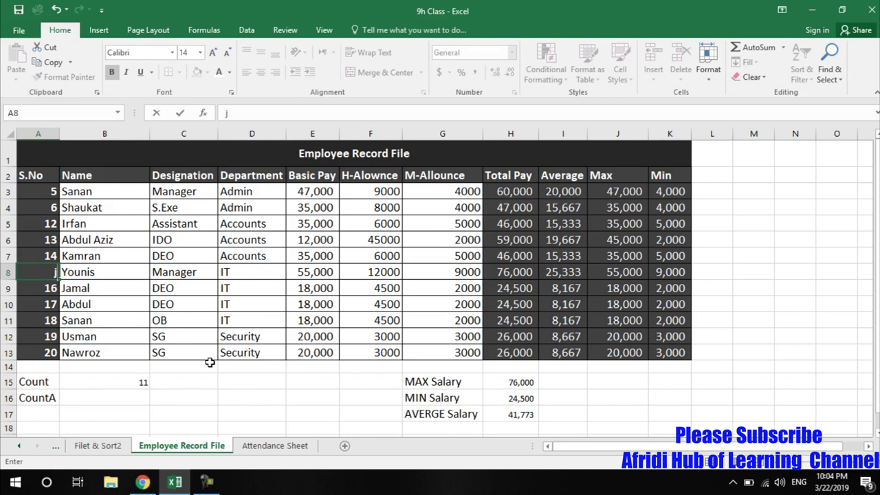
key(Return)
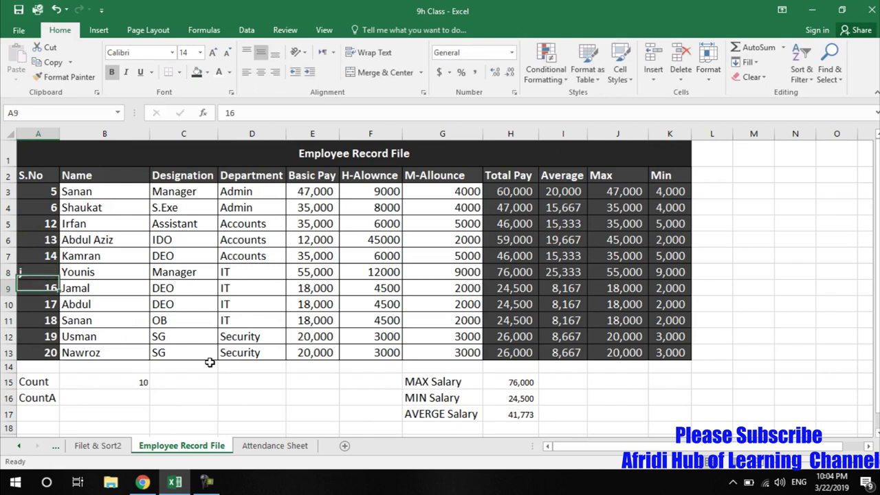
click(133, 384)
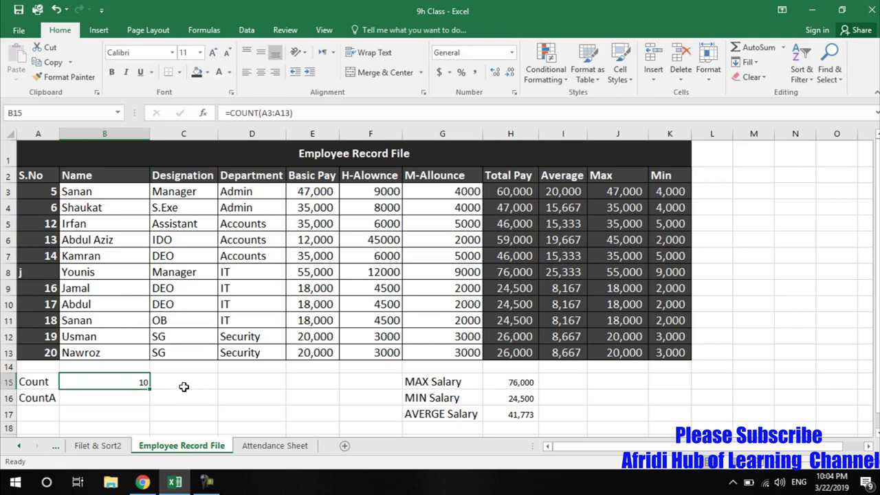
click(41, 268)
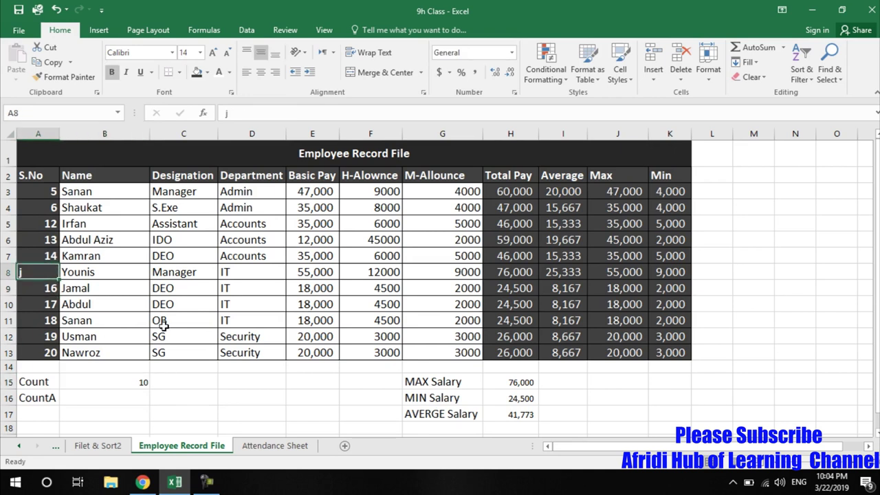
text(15)
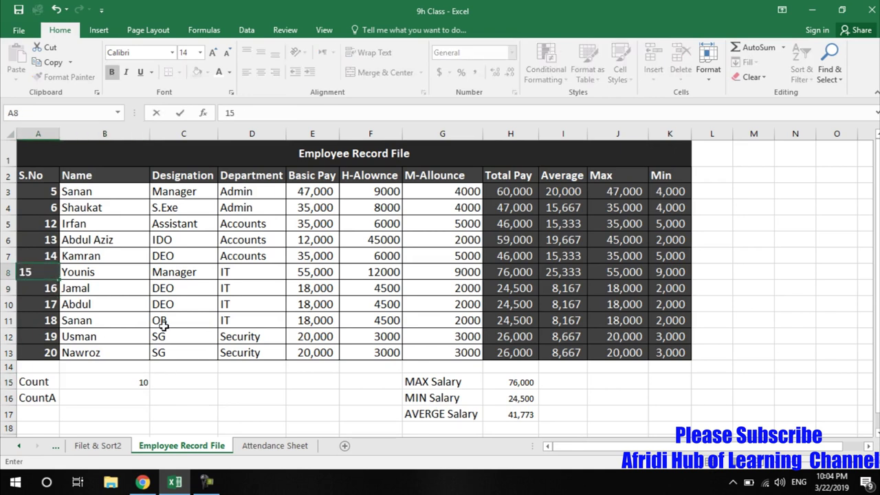
key(Return)
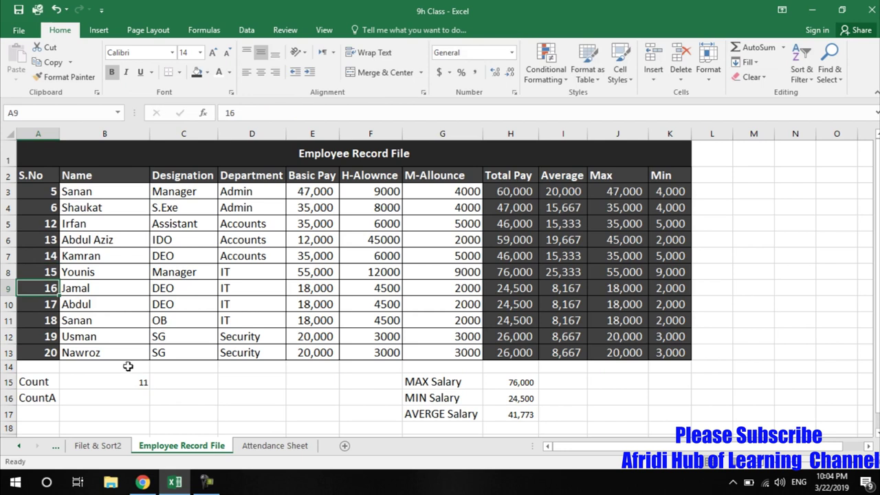
click(127, 376)
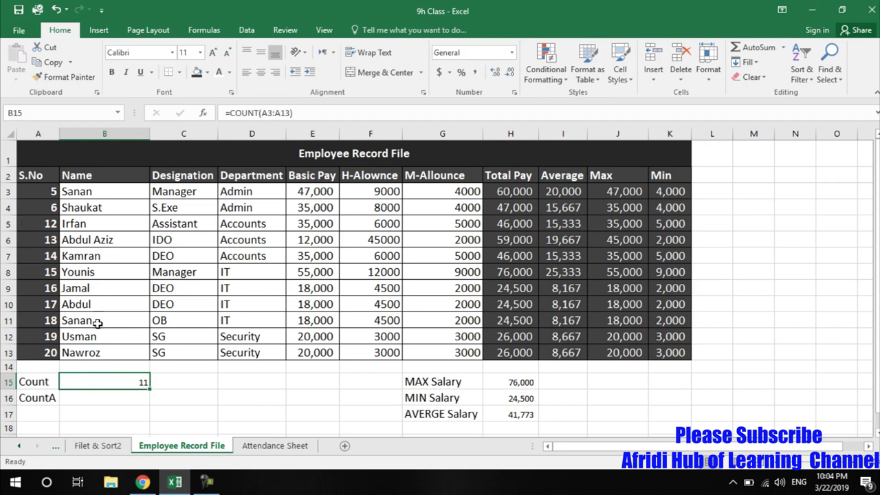
- Enter =COUNT(B3:B13) in B15 over the text names, which returns 0
text(=)
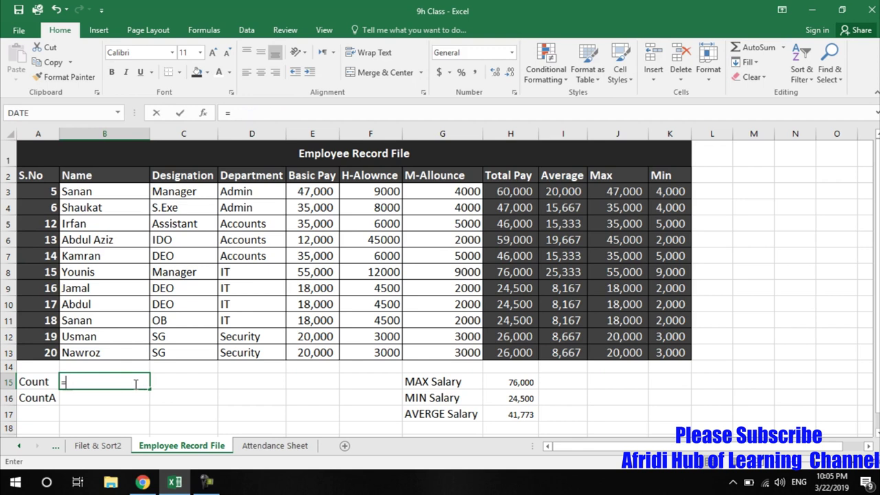
text(count)
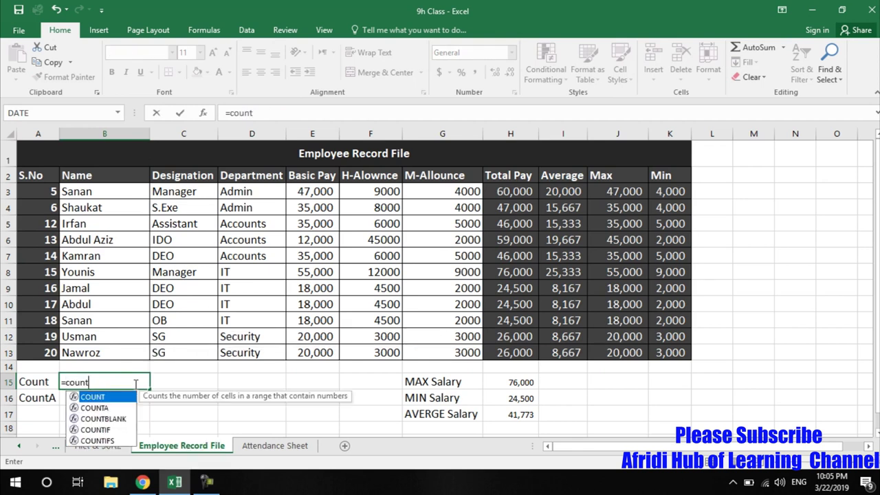
text(()
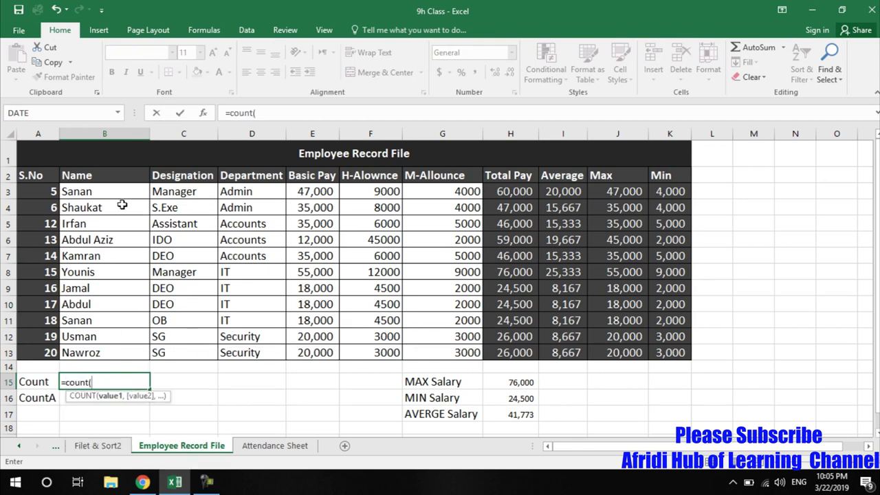
drag(121, 193, 122, 349)
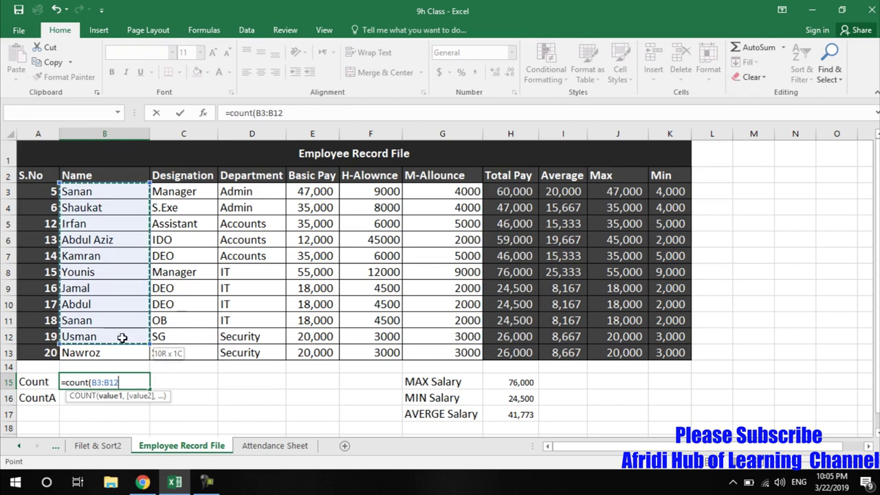
text())
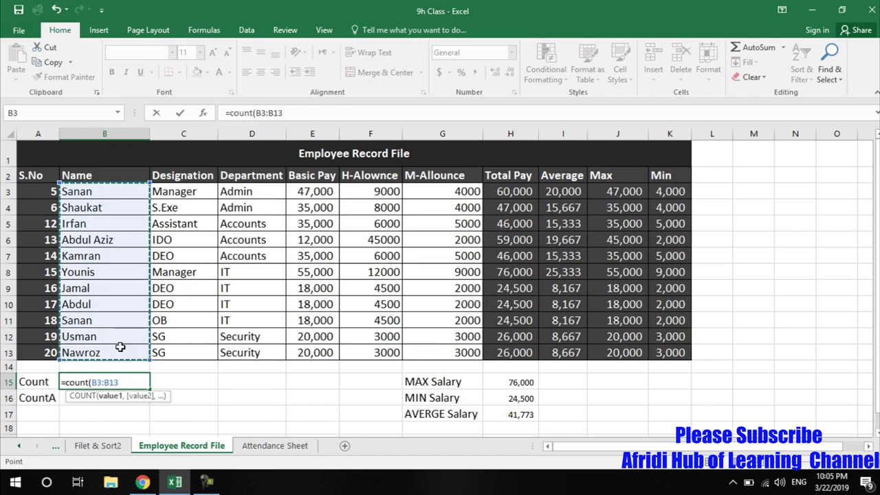
key(Return)
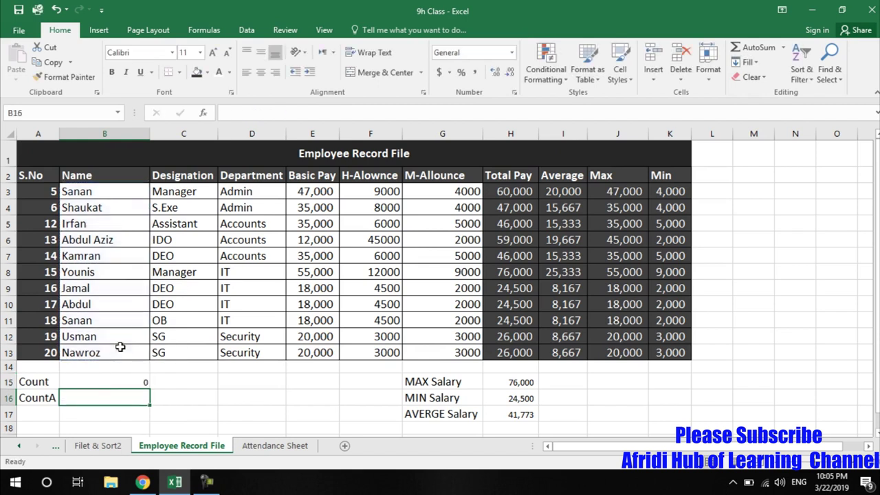
click(111, 382)
click(96, 193)
drag(101, 239, 105, 351)
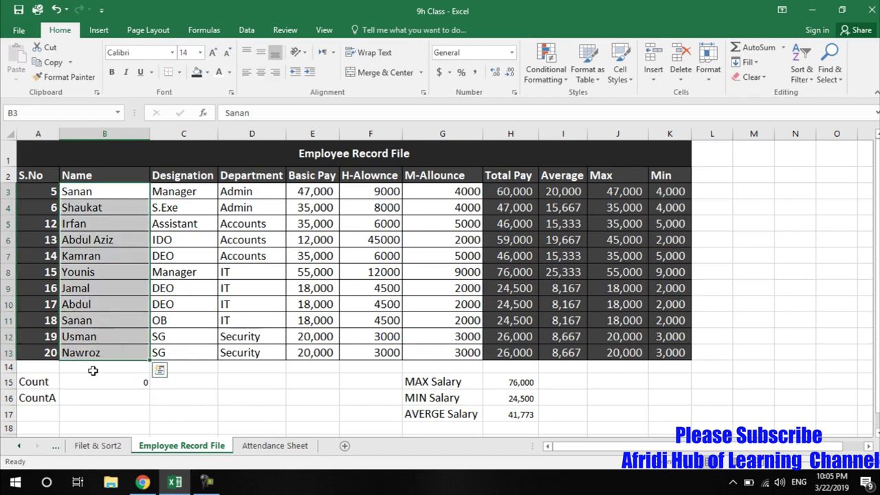
click(36, 380)
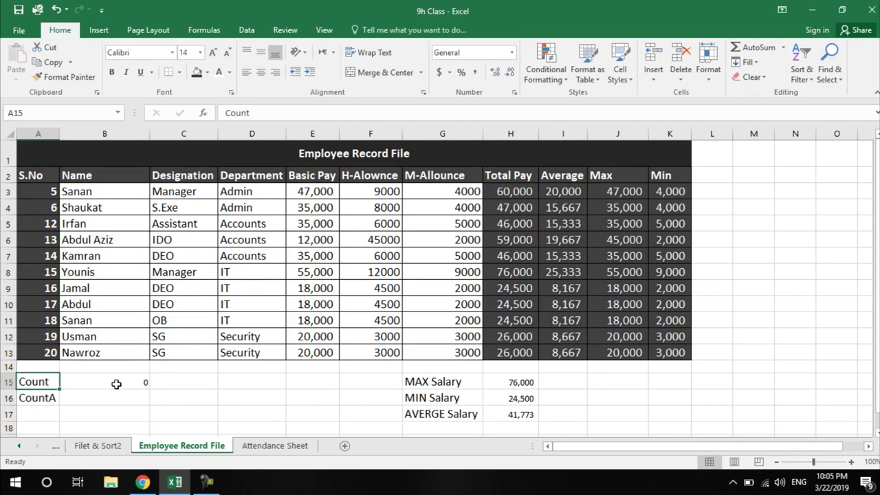
click(126, 403)
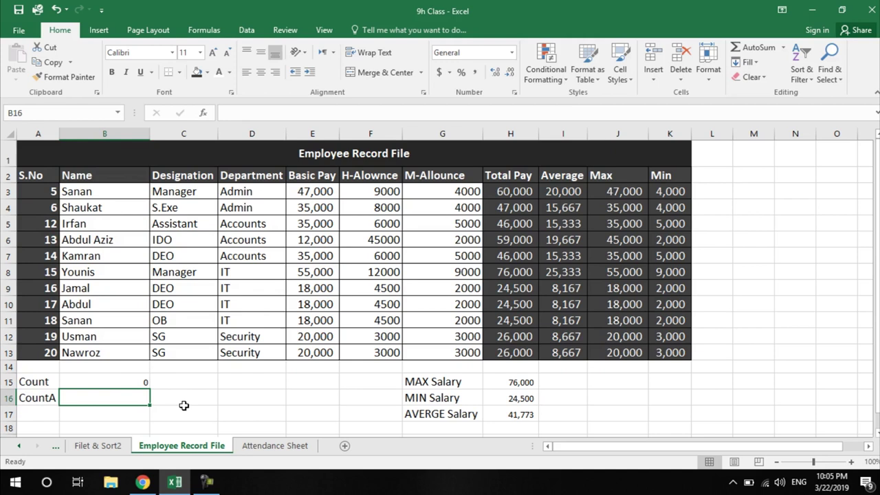
- Enter =COUNTA(B3:B13) in B16 to count the employee names
text(=)
text(countA)
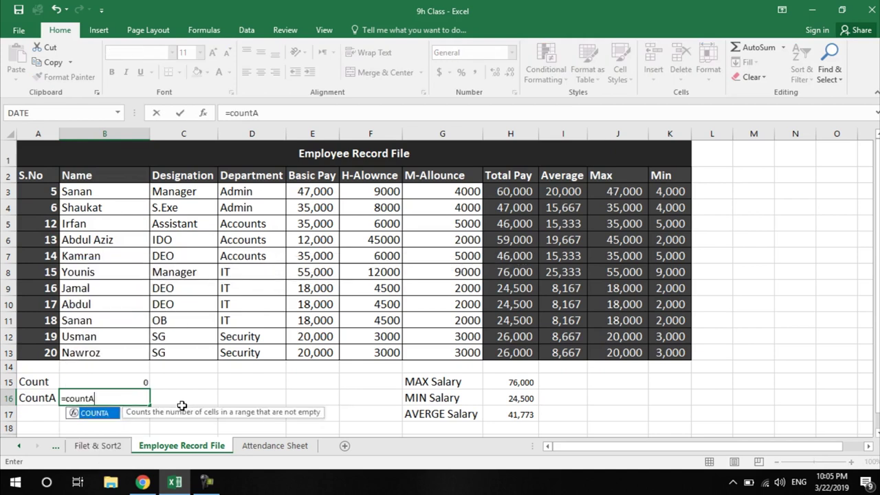
text(()
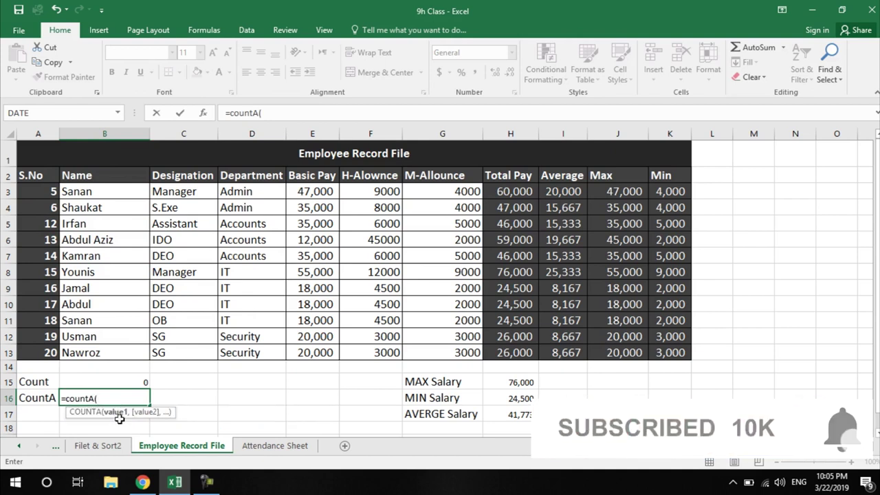
drag(92, 193, 93, 351)
text())
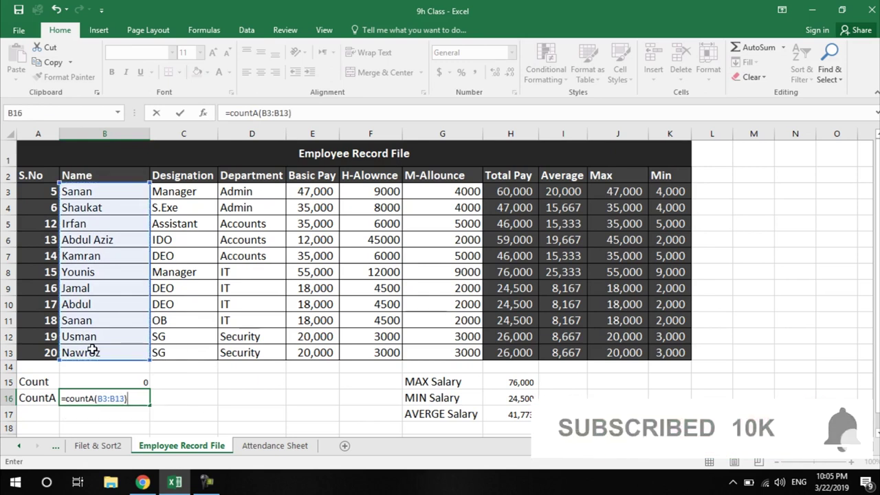
key(Return)
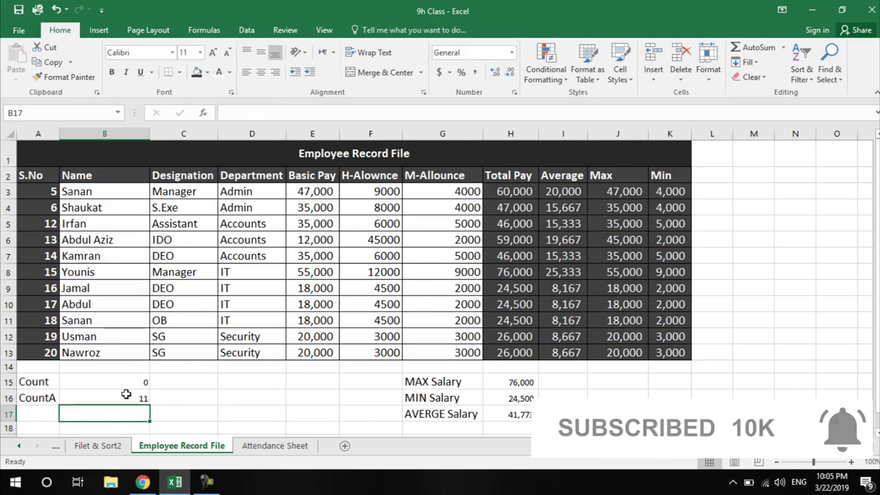
- Change B16 to =COUNTA(A3:A13), then clear the serial numbers in A3:A13
click(119, 399)
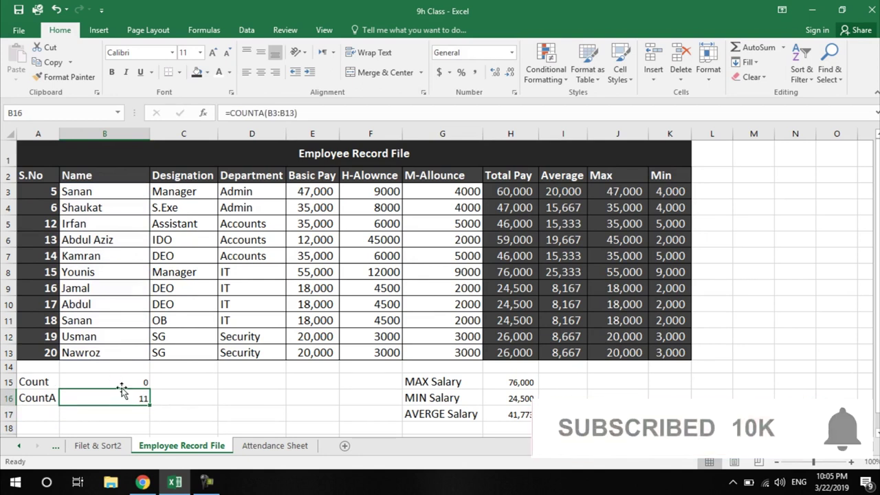
text(=countA()
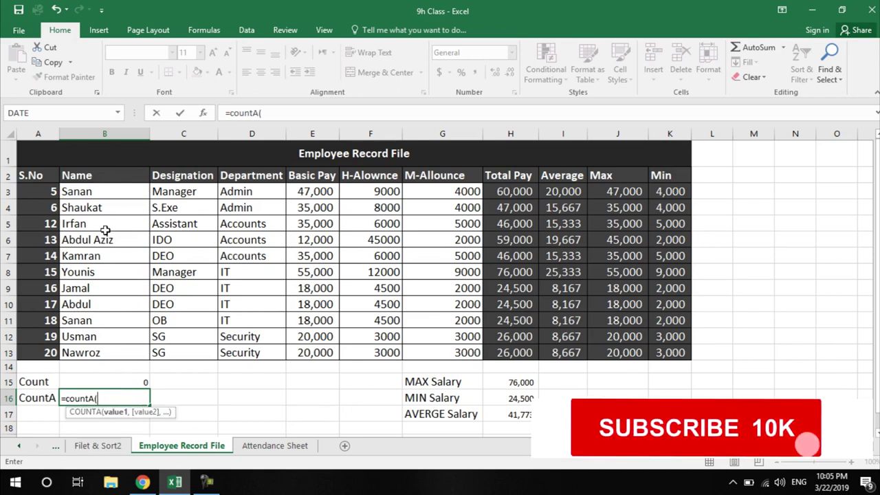
drag(38, 191, 40, 352)
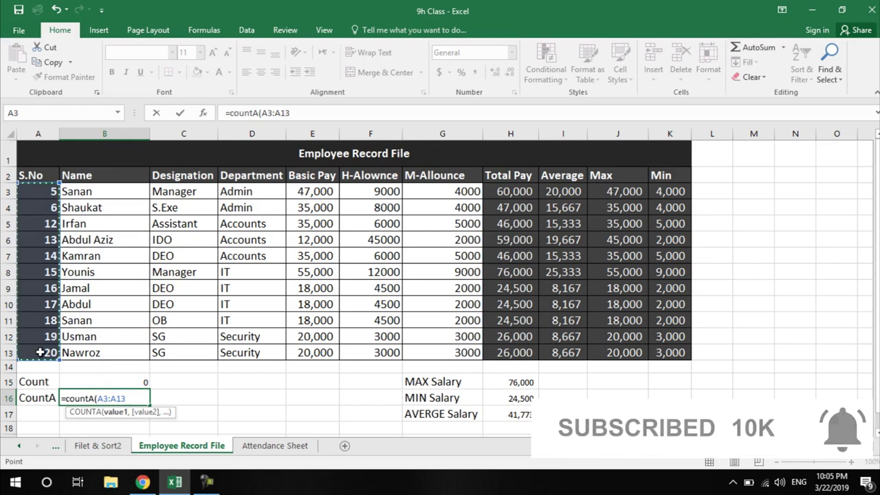
text())
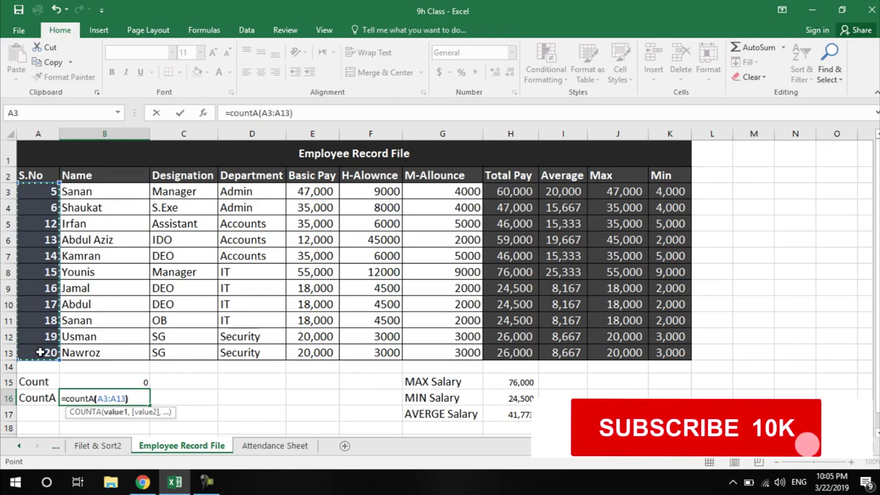
key(Return)
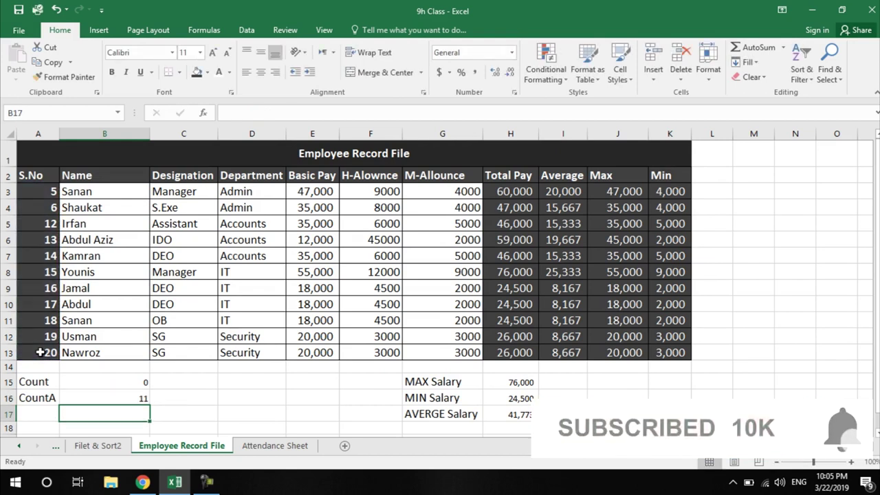
drag(43, 194, 49, 352)
key(Delete)
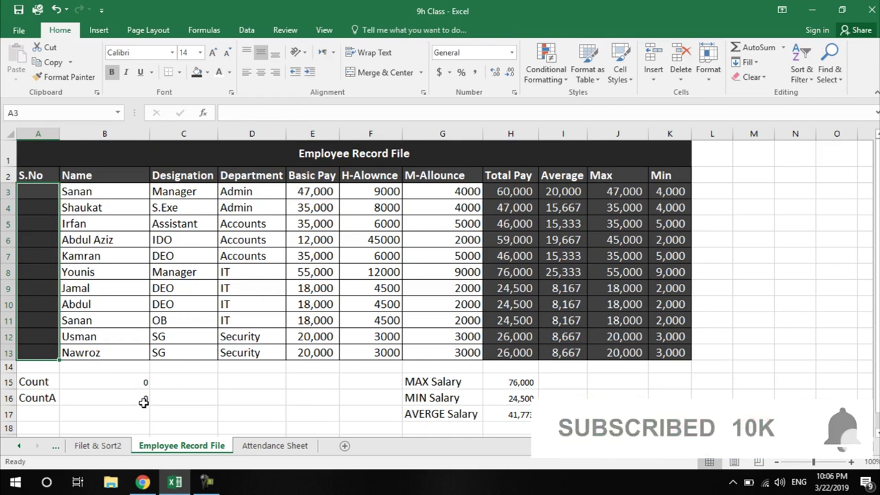
- Restore the S.No values in A3:A13, then inspect H3's Total Pay formula and E3's Basic Pay
key(ctrl+v)
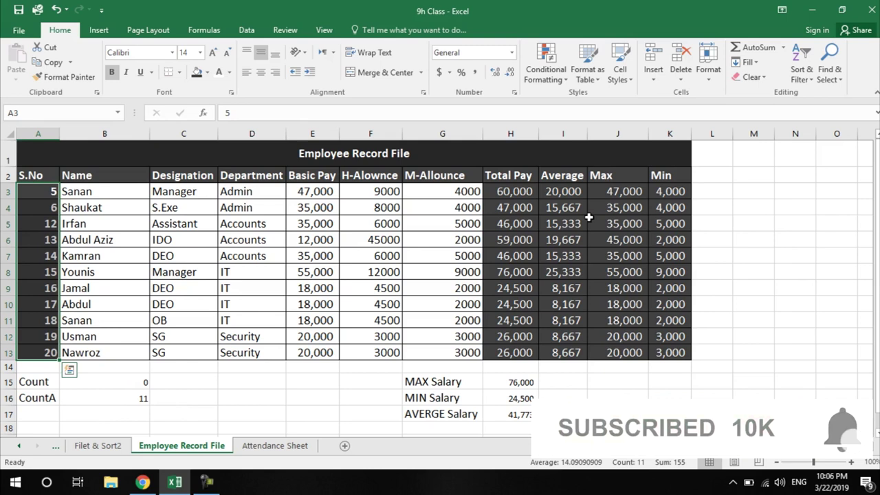
click(514, 192)
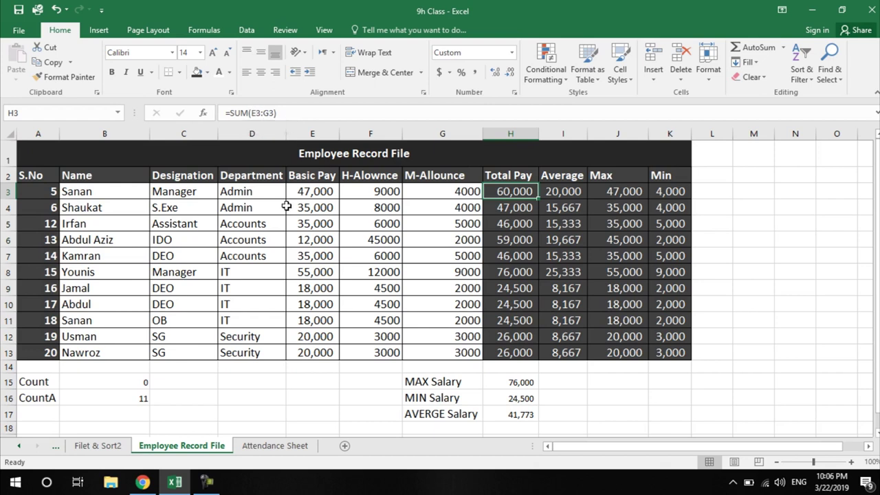
click(323, 193)
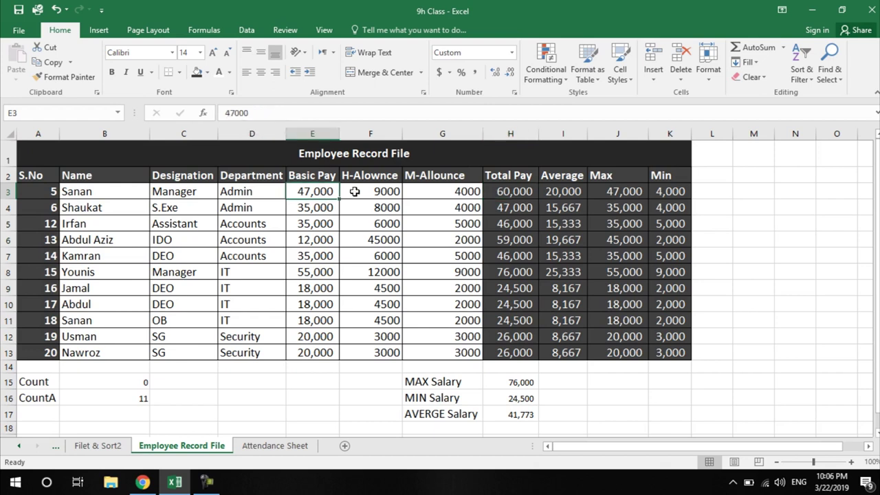
- Set M-Allounce to 4500 in G3 and 6000 in G4, then check Total Pay in H4
click(378, 194)
click(461, 196)
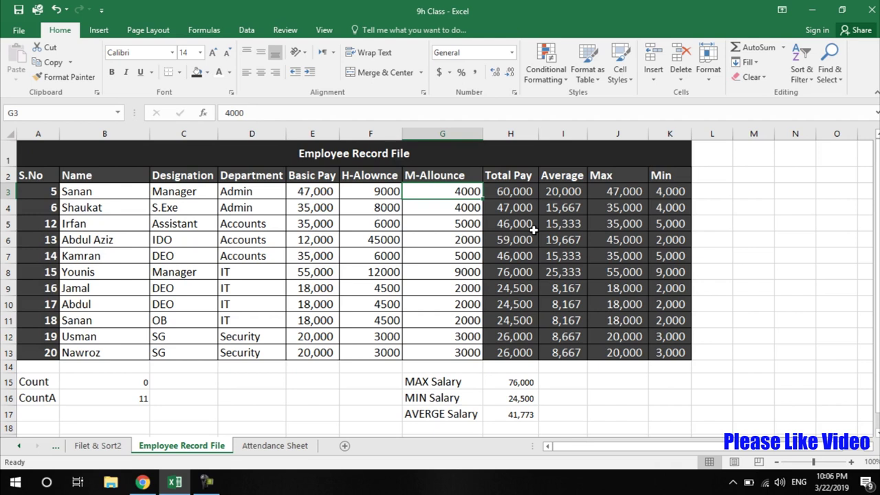
text(4500)
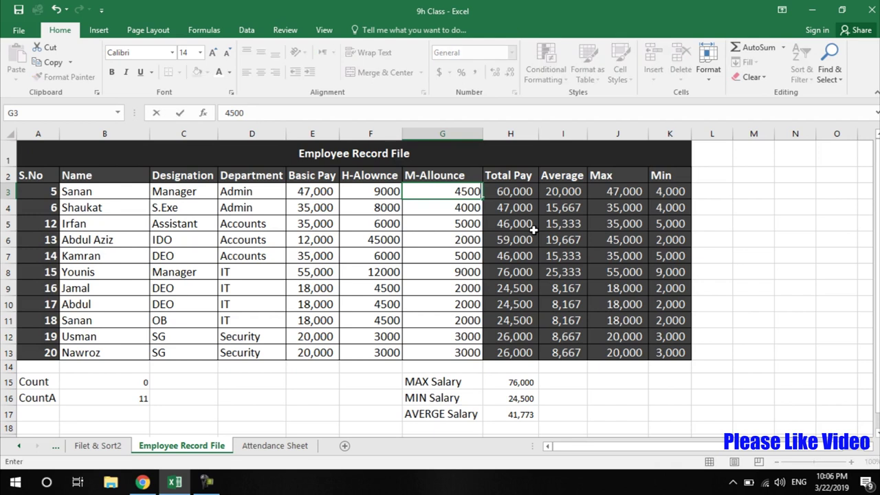
key(Return)
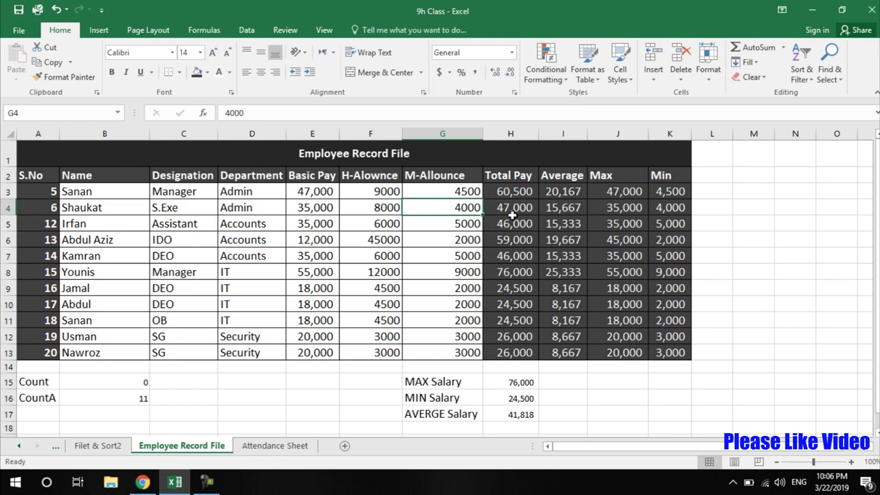
text(60)
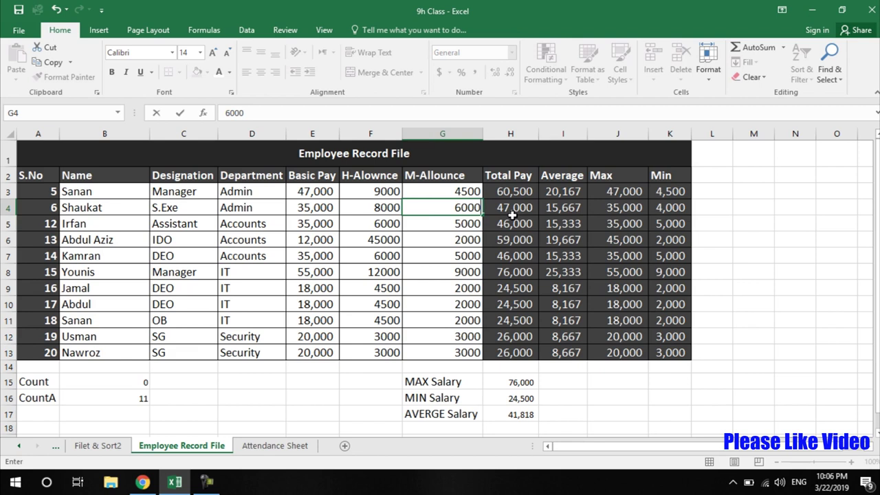
key(Return)
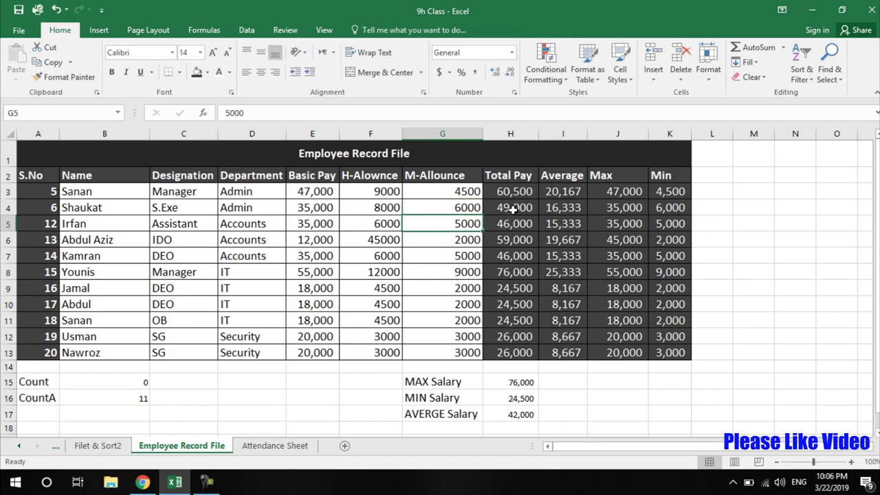
click(513, 209)
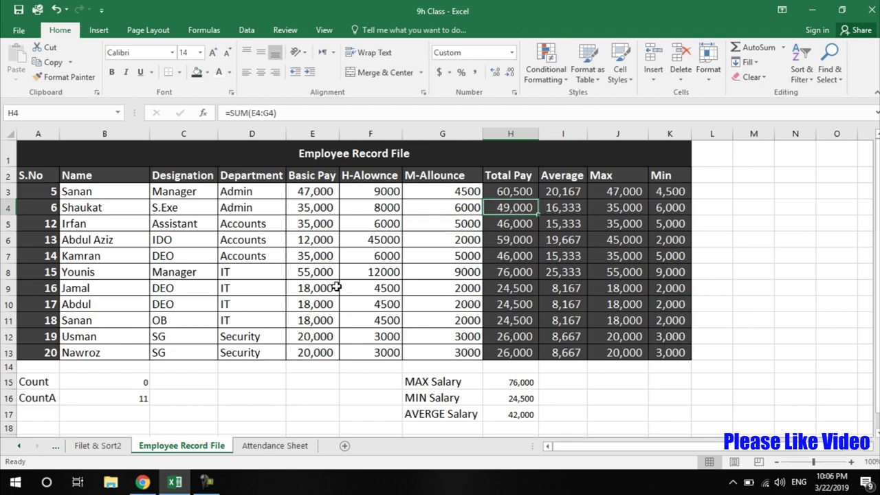